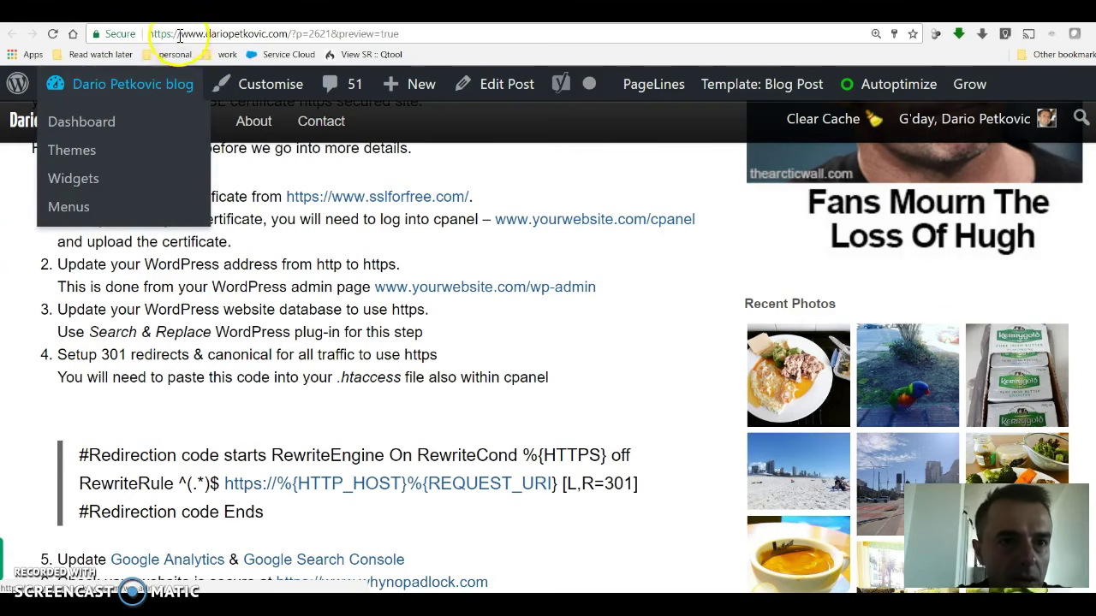
Highlight the guide's steps on updating the database, the .htaccess 301 redirect and checking the site is secure.
mouse_move(132, 84)
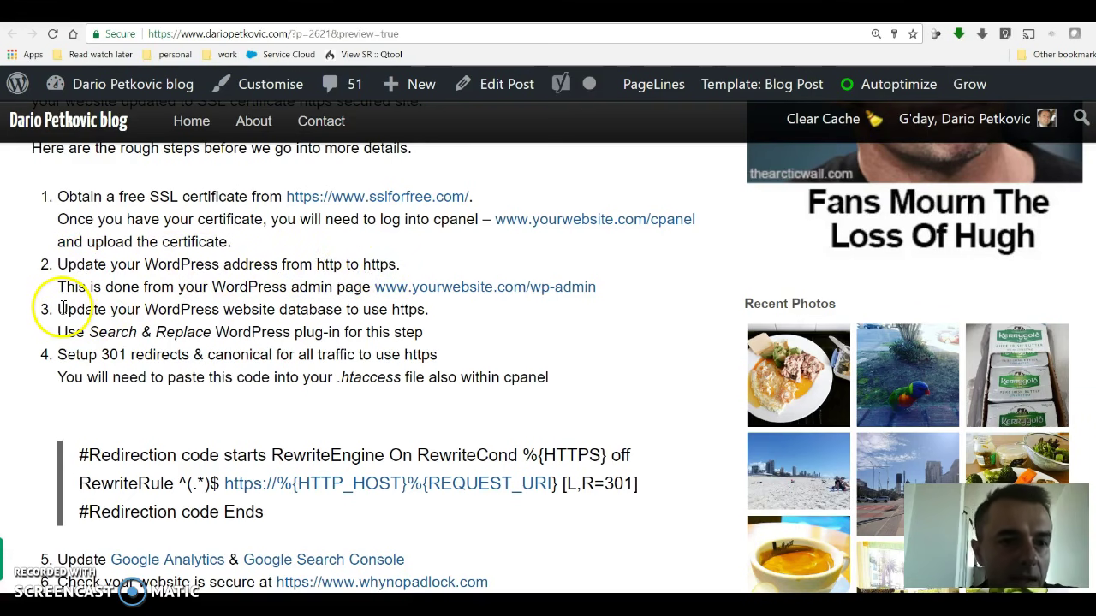
left_click_drag(61, 309, 430, 314)
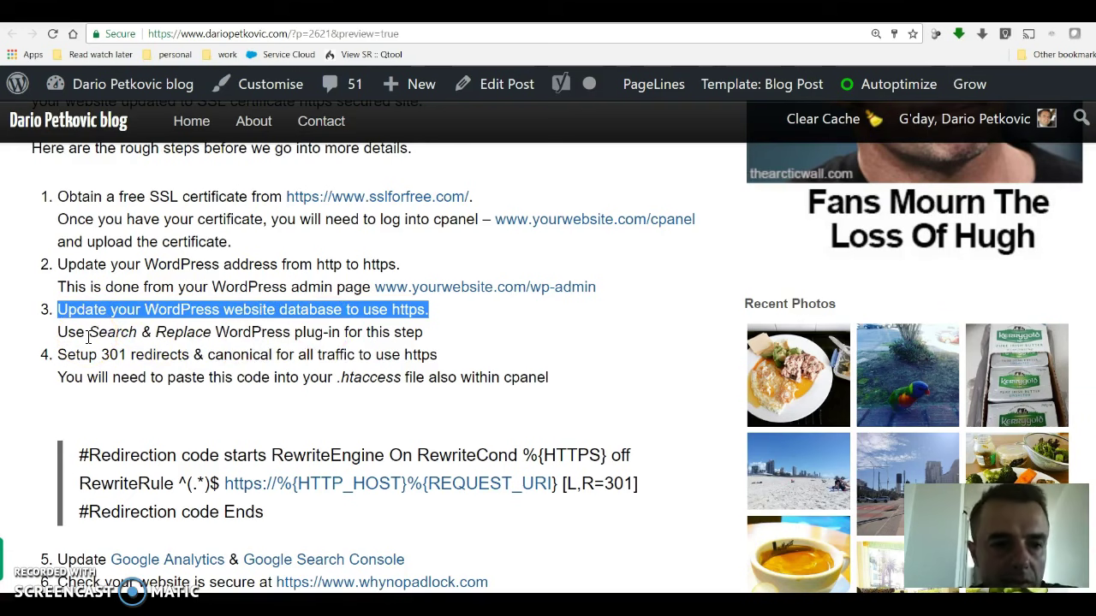
left_click(76, 358)
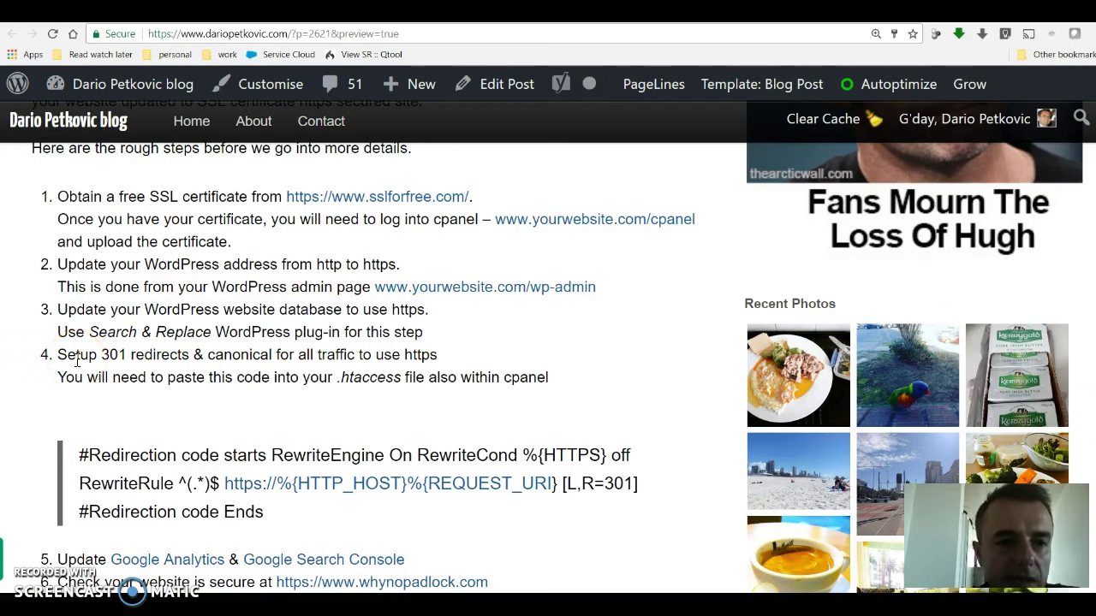
left_click_drag(67, 359, 242, 365)
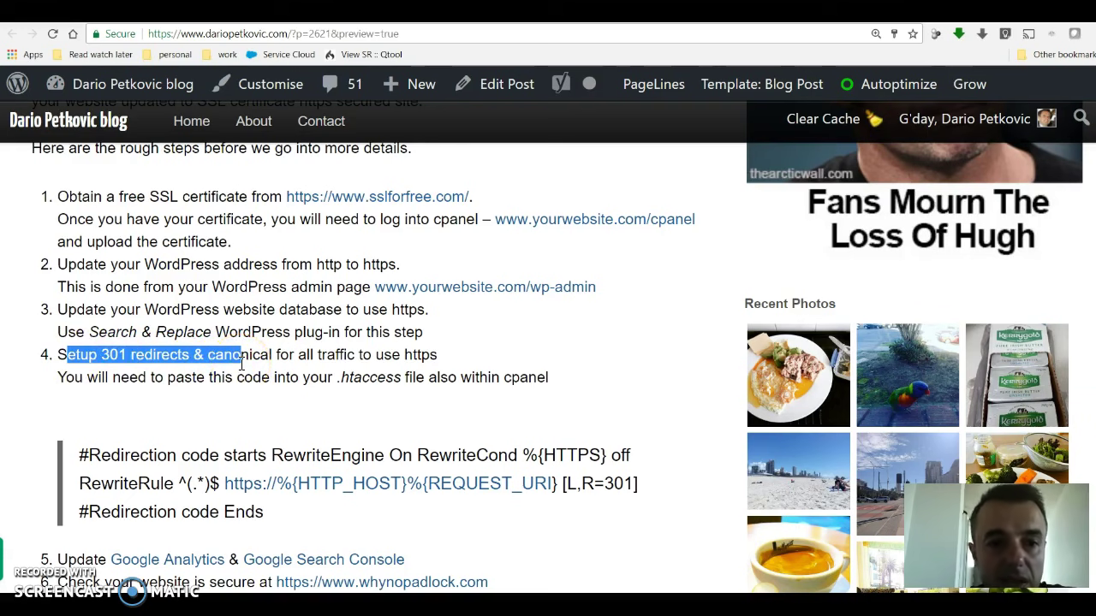
left_click_drag(338, 377, 400, 374)
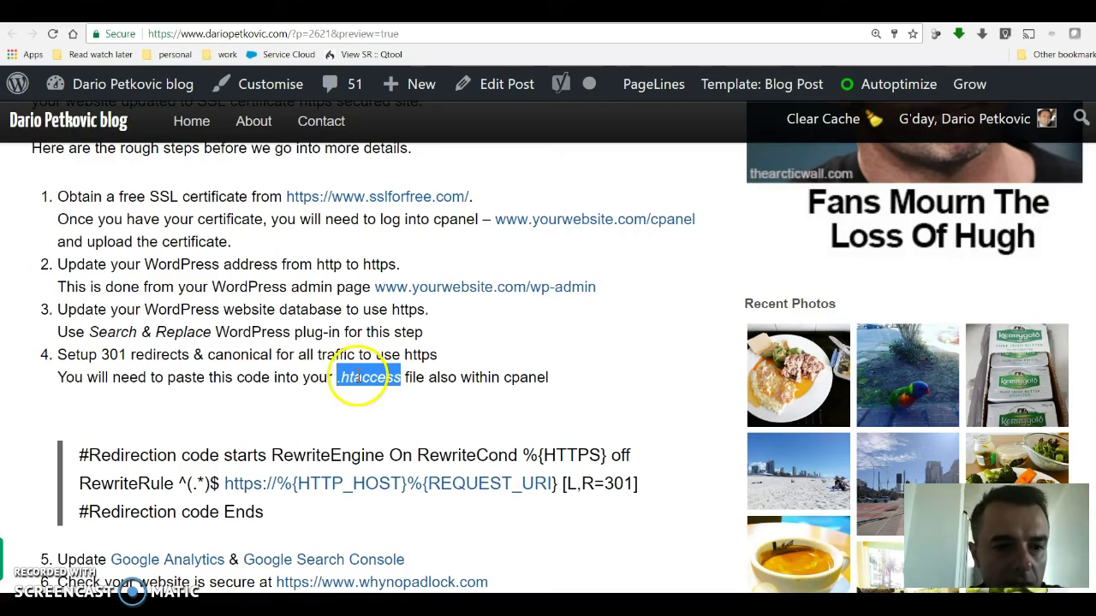
scroll(343, 381, "down", 2)
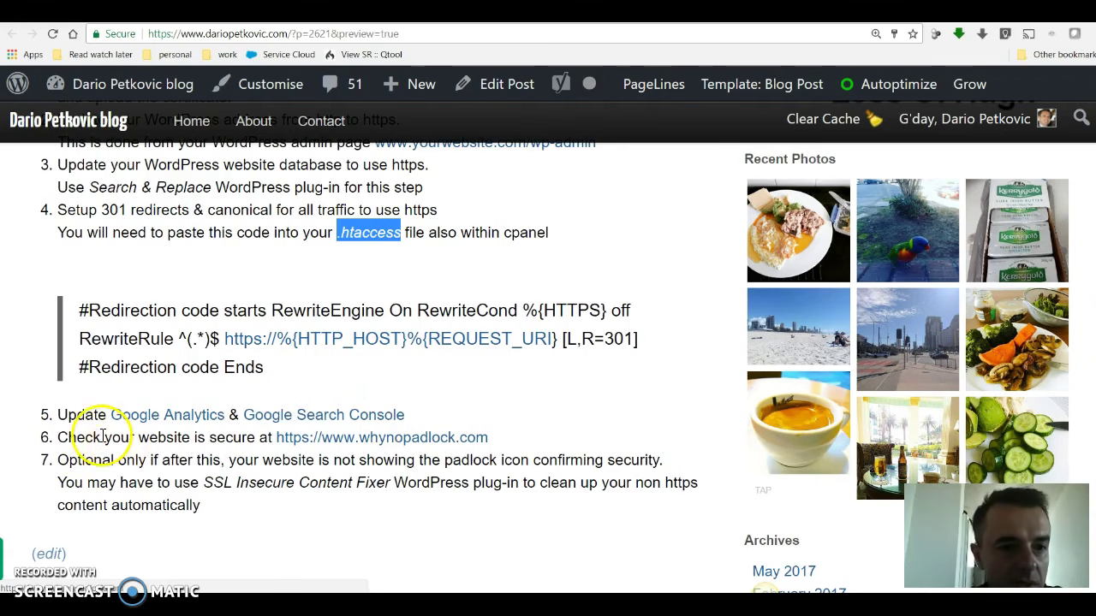
left_click_drag(55, 438, 273, 441)
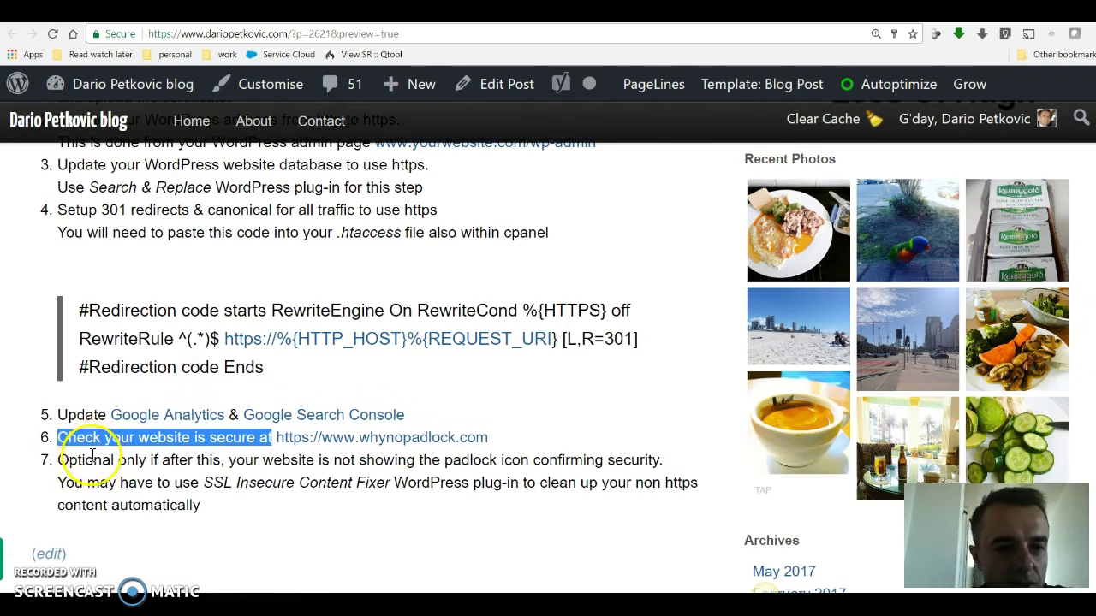
left_click(210, 482)
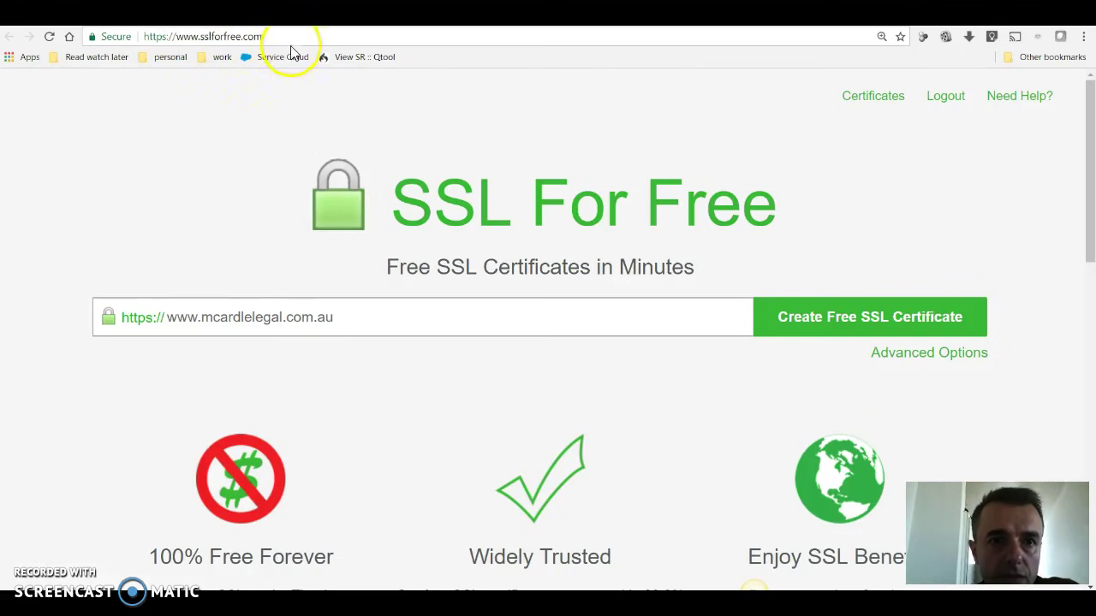
Start a free certificate for mcardlelegal.com.au with manual verification and show the verification files.
left_click(374, 325)
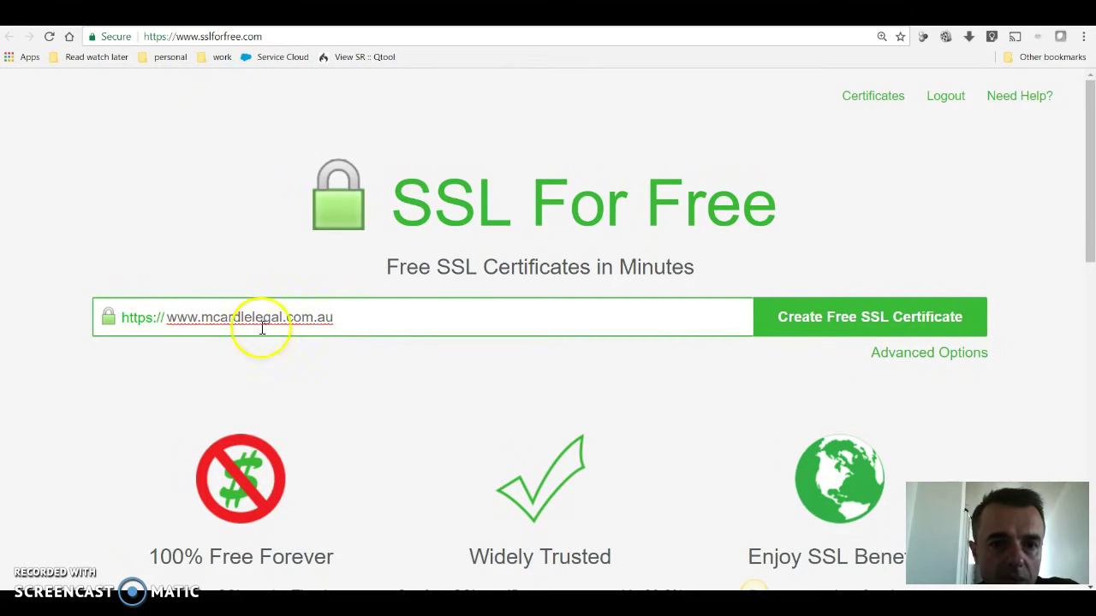
left_click(822, 318)
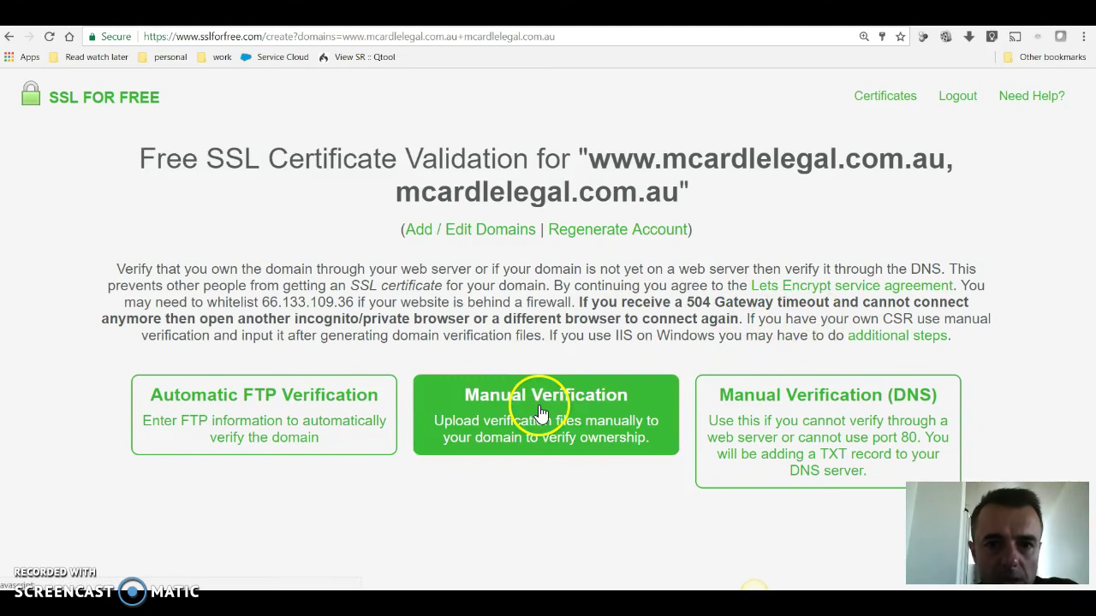
left_click(551, 379)
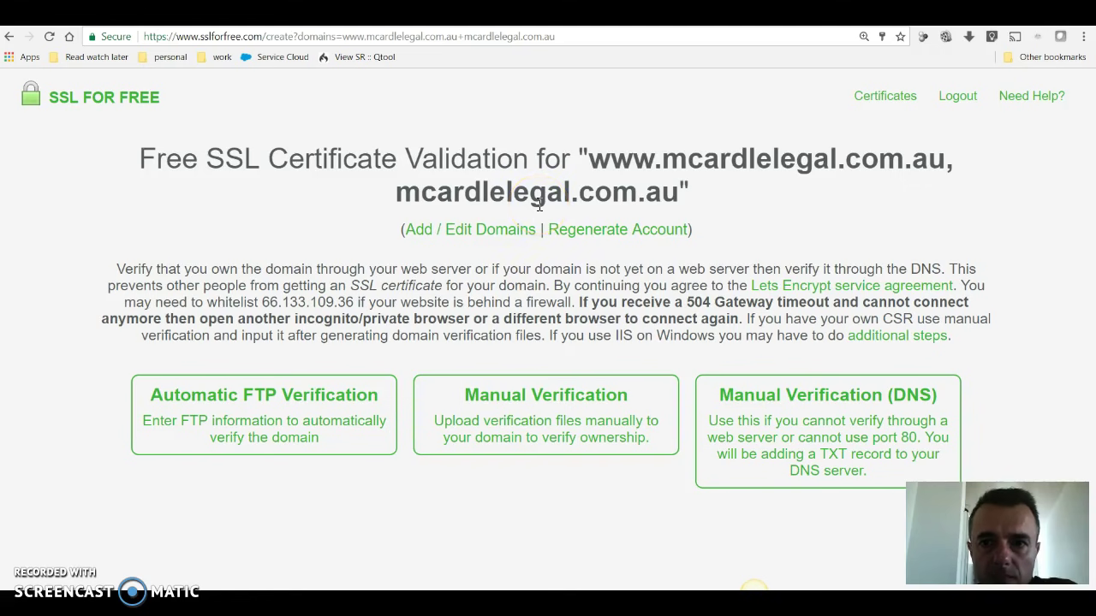
left_click(539, 424)
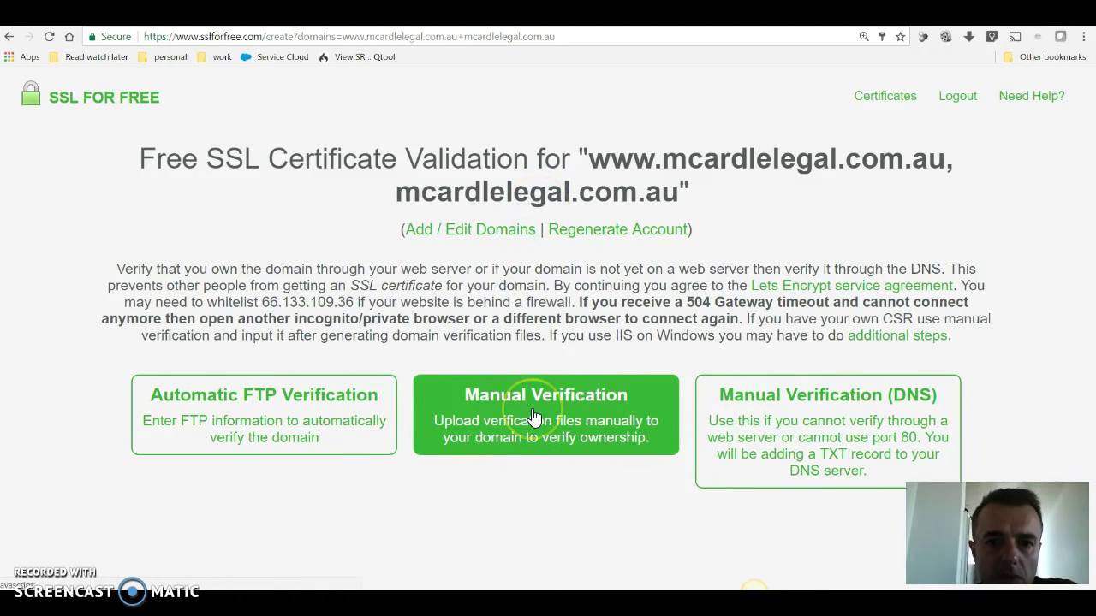
scroll(533, 417, "down", 2)
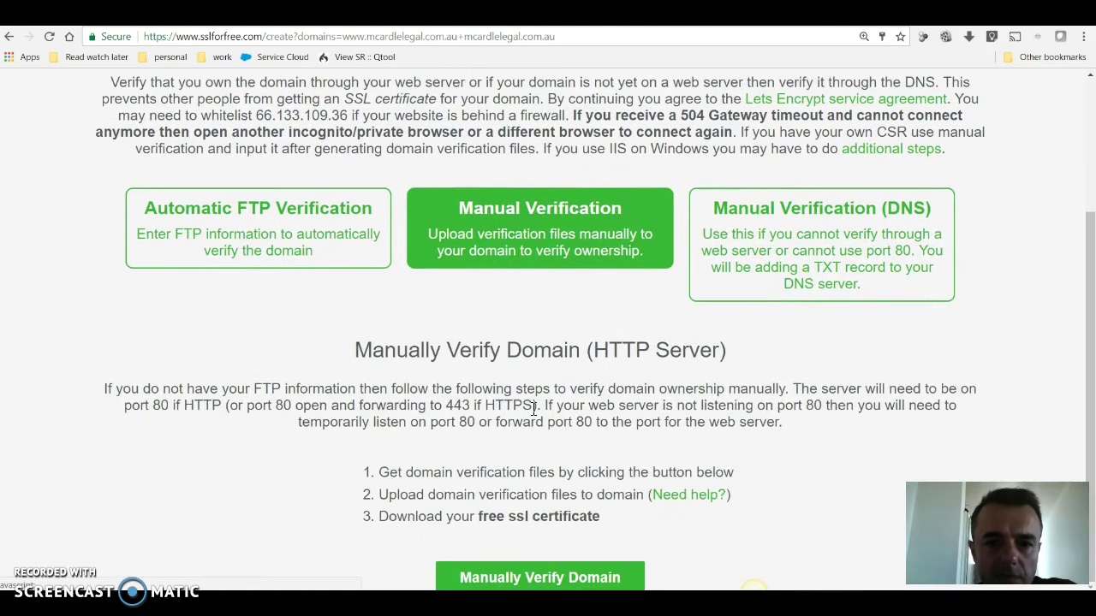
left_click(530, 575)
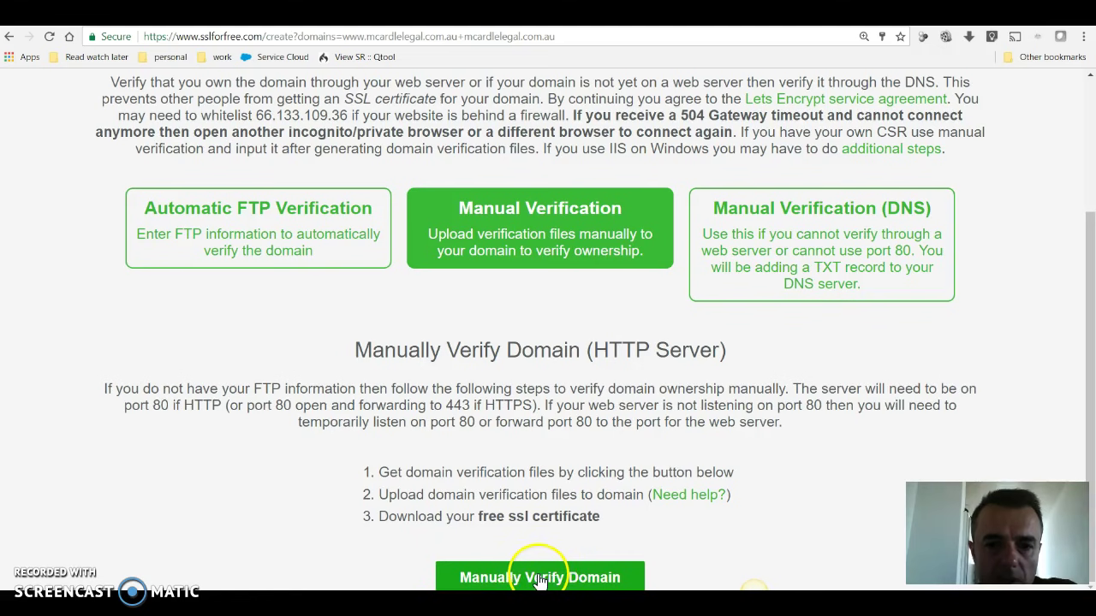
left_click(539, 579)
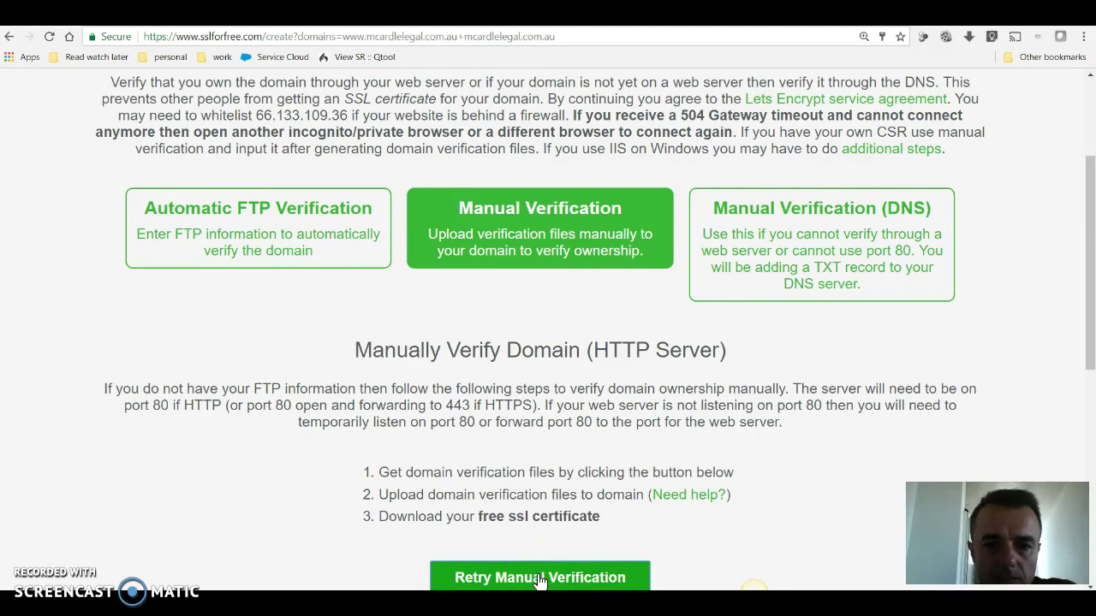
scroll(508, 440, "down", 4)
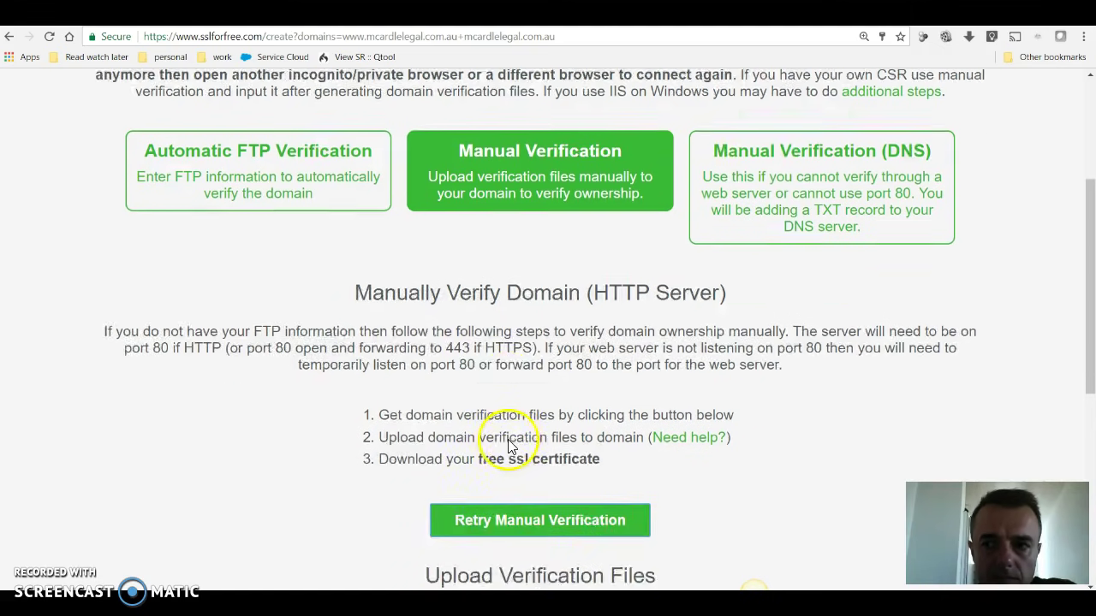
scroll(509, 441, "down", 2)
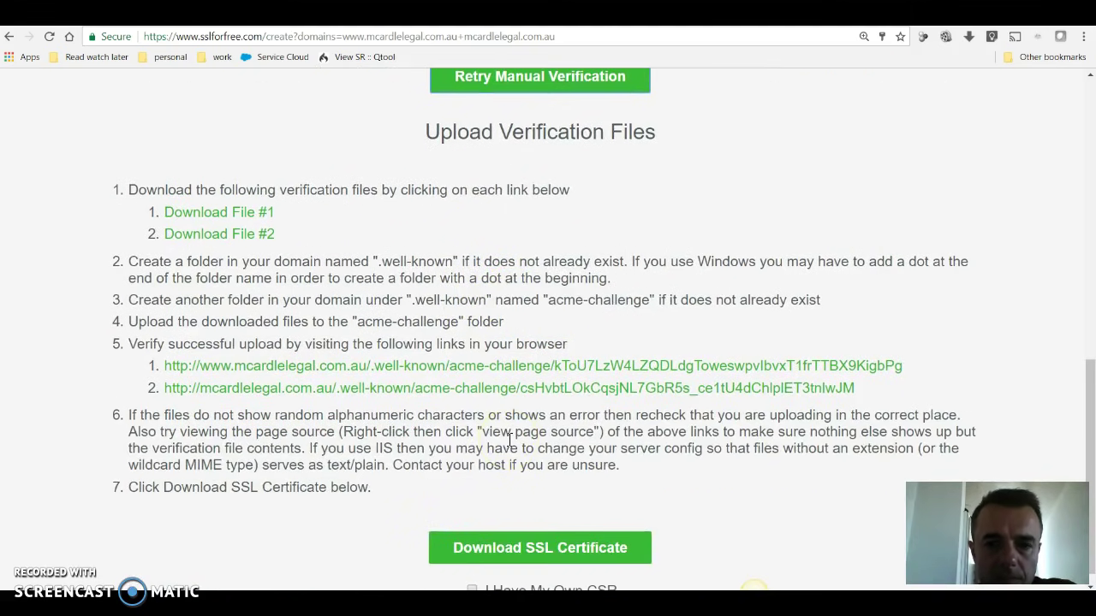
Download verification files #1 and #2, and highlight the .well-known folder name.
left_click(205, 221)
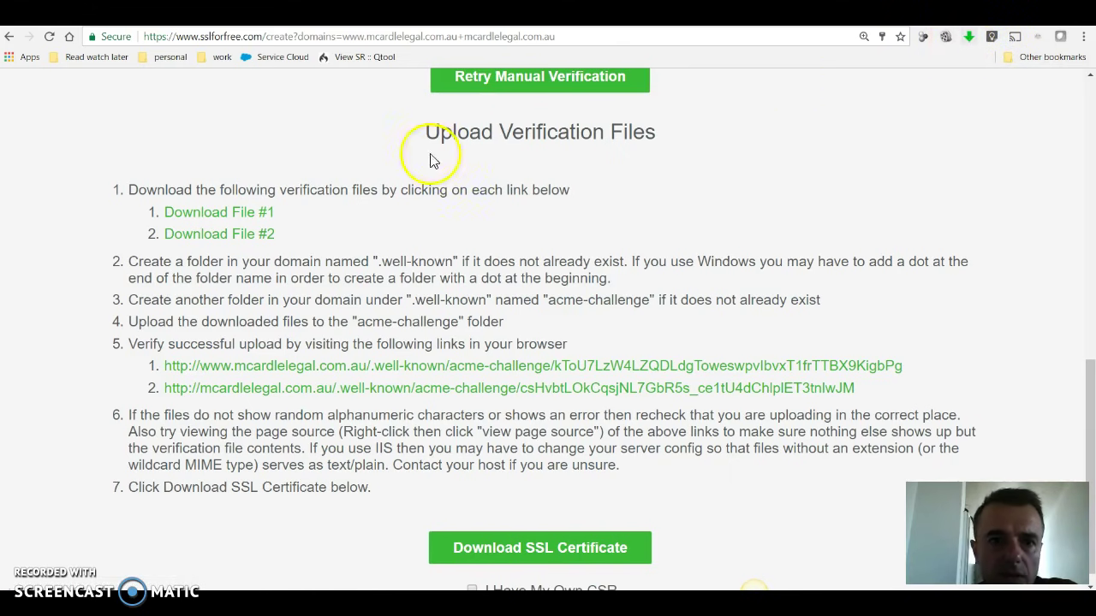
left_click(214, 238)
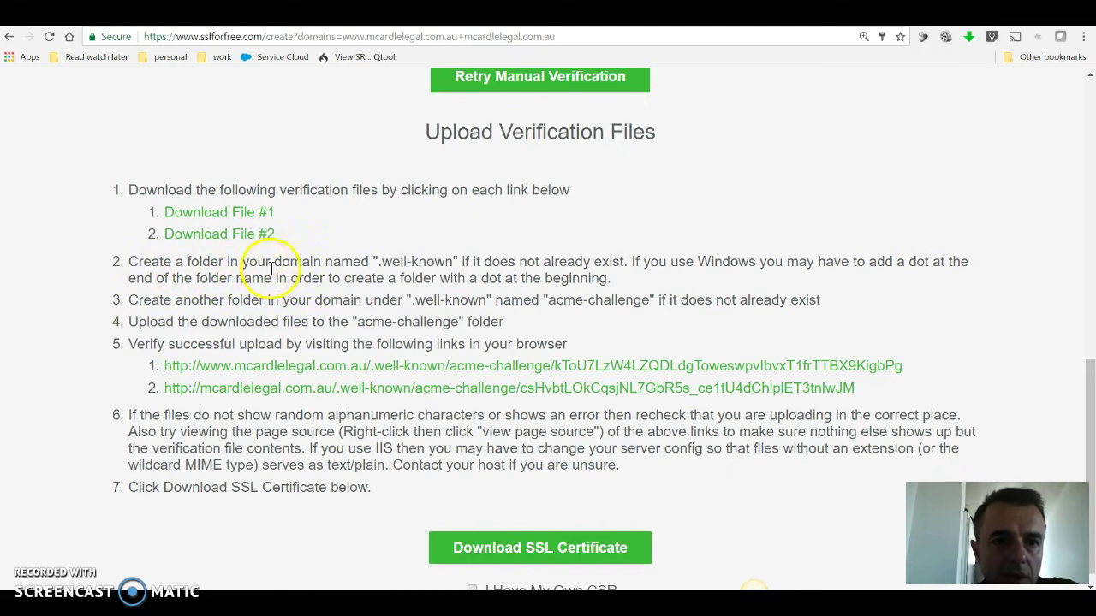
left_click_drag(378, 265, 456, 264)
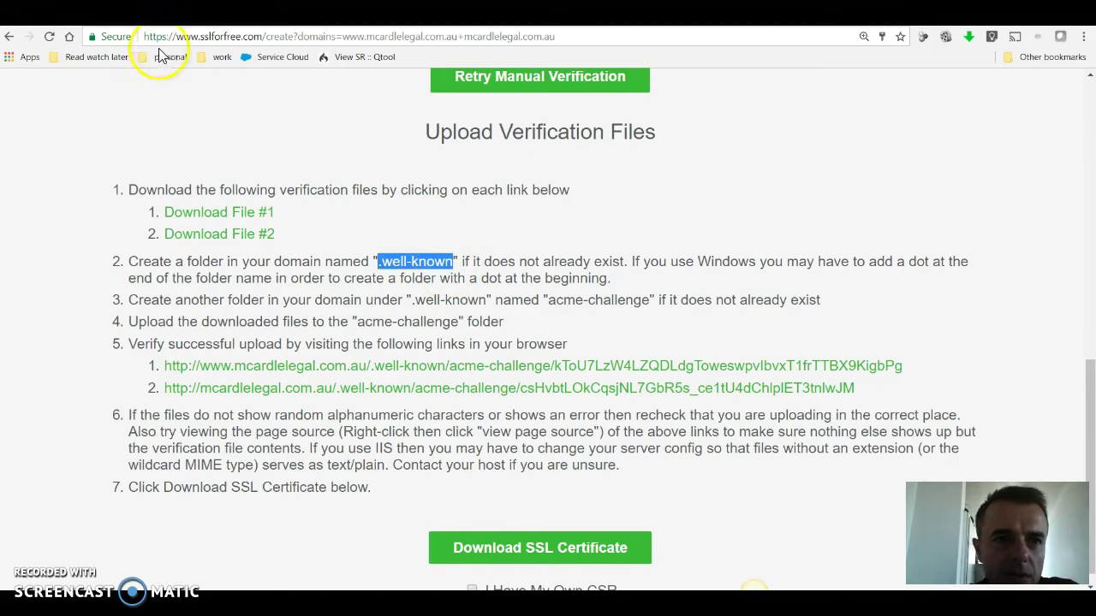
Create a folder named .well-known inside public_html using cPanel's File Manager.
left_click(174, 13)
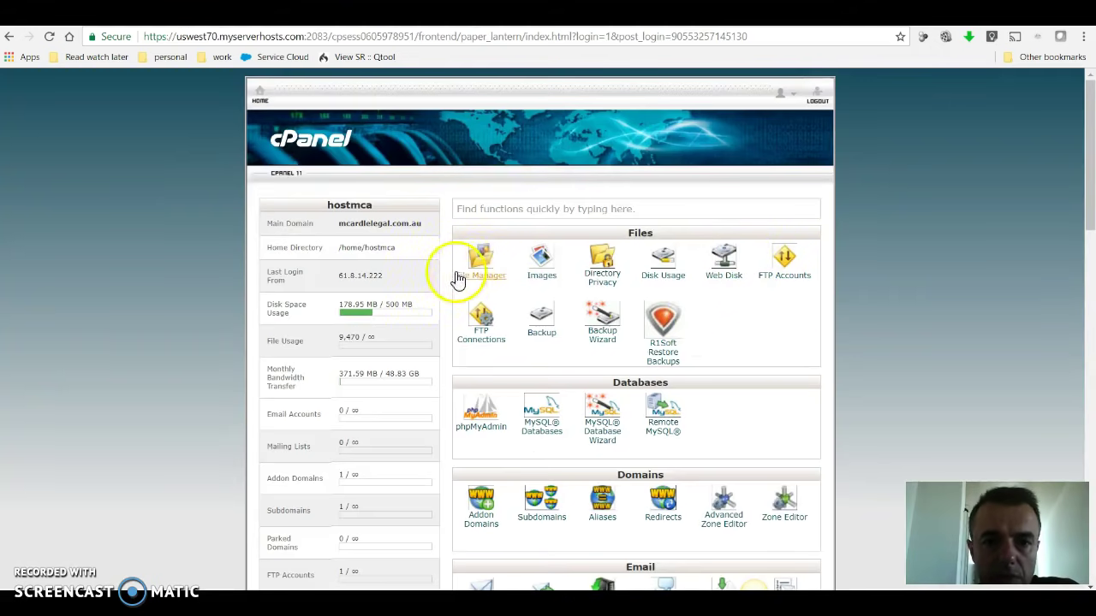
left_click(492, 281)
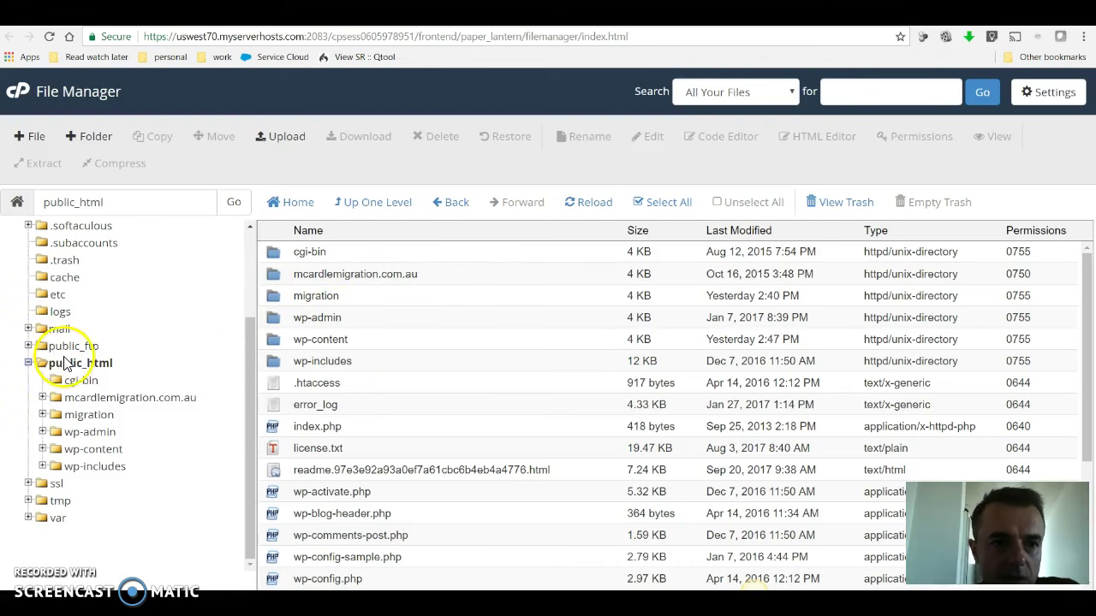
left_click(75, 367)
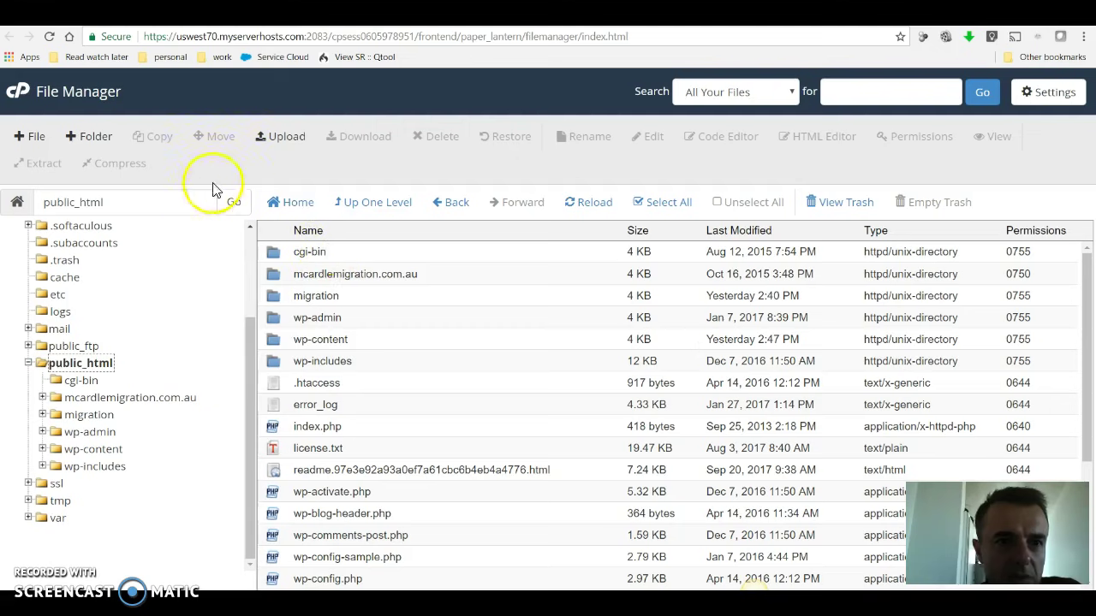
left_click(107, 147)
left_click(459, 301)
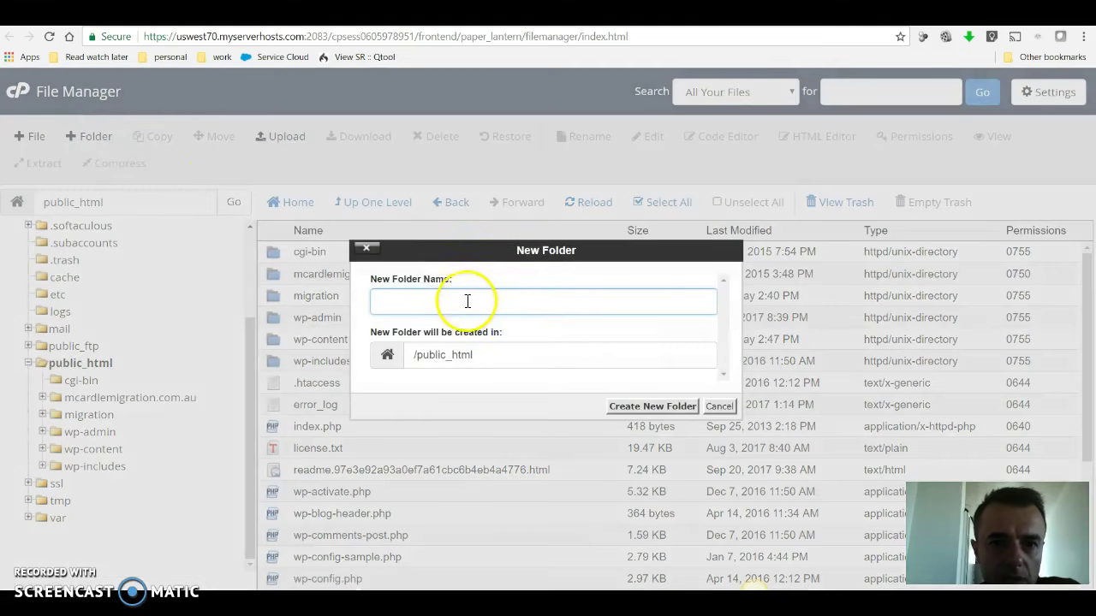
right_click(448, 304)
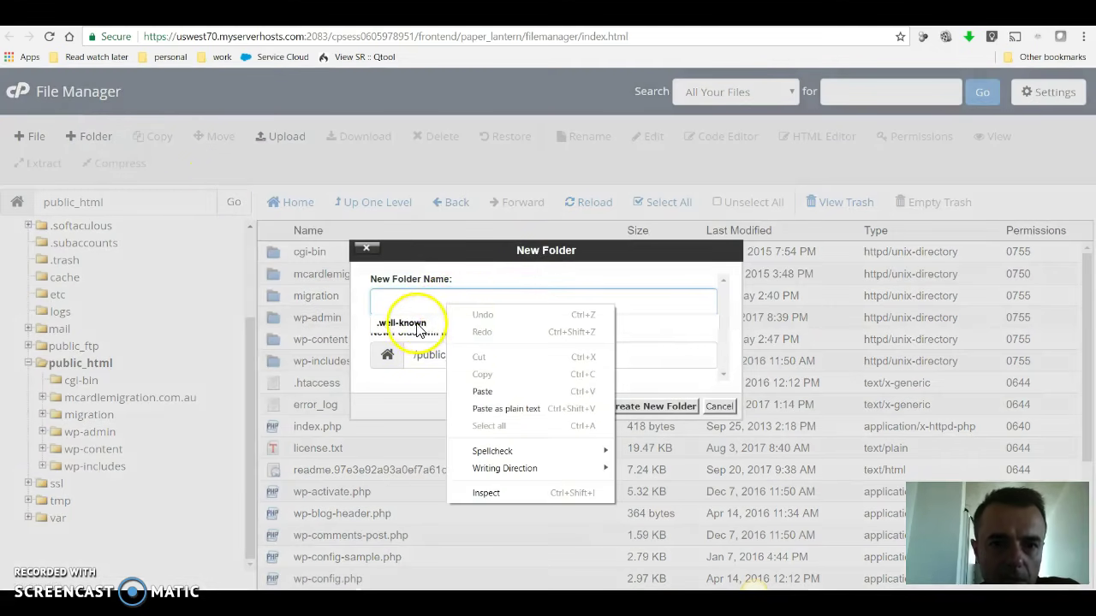
left_click(416, 325)
left_click(651, 412)
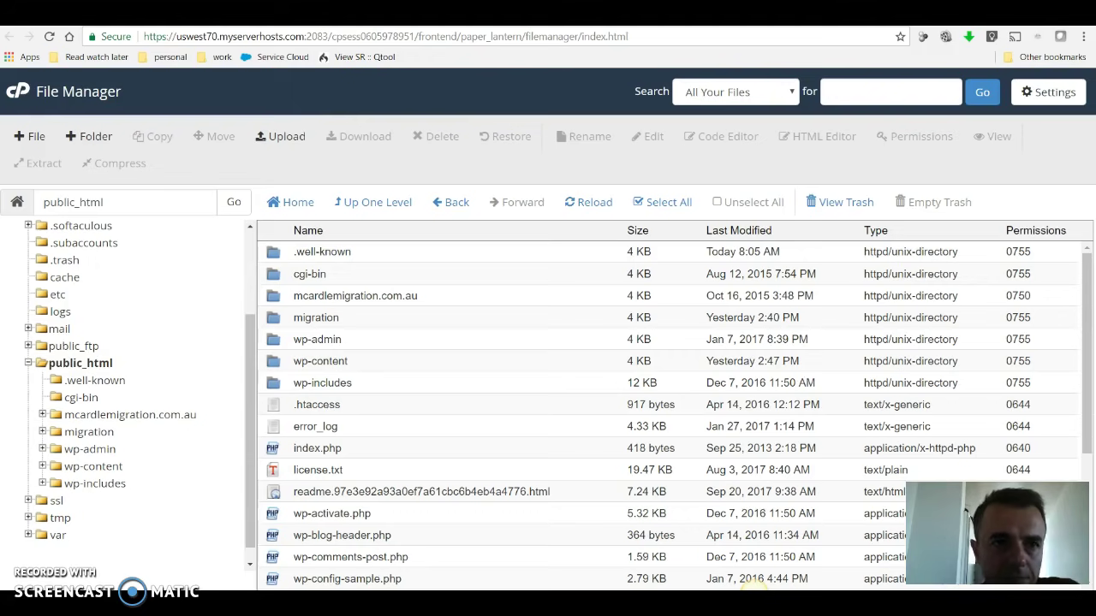
key("ctrl+Tab")
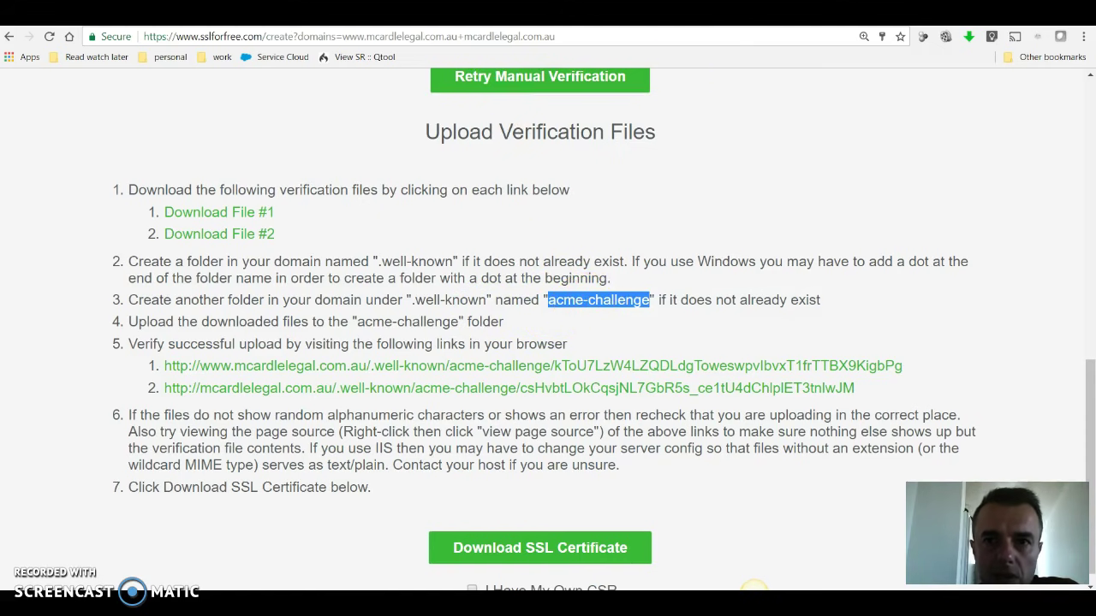
Create an acme-challenge folder inside public_html/.well-known.
key("ctrl+Tab")
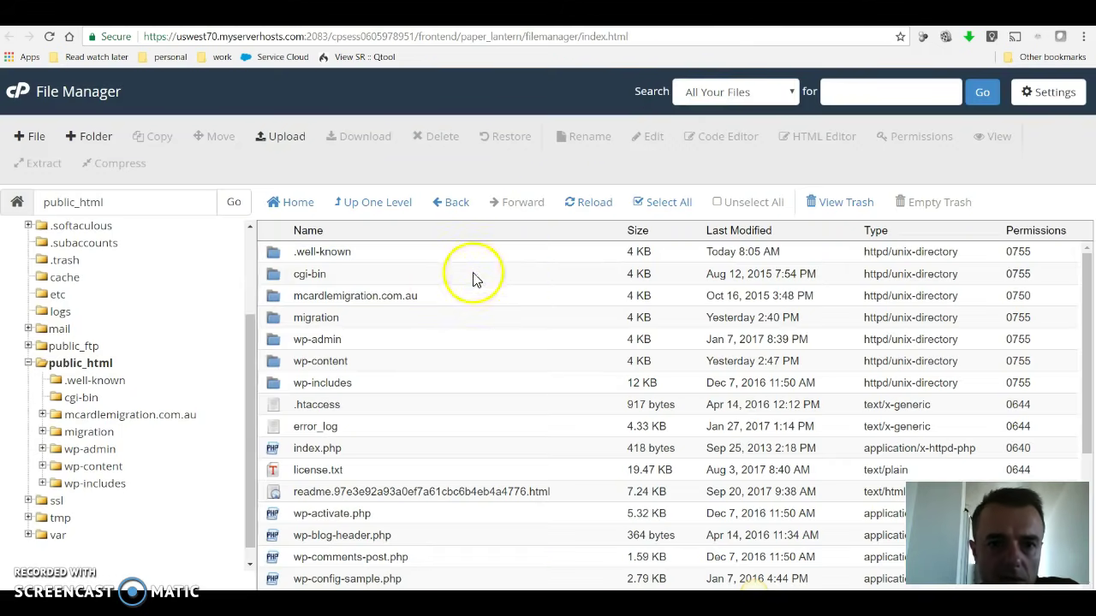
double_click(321, 251)
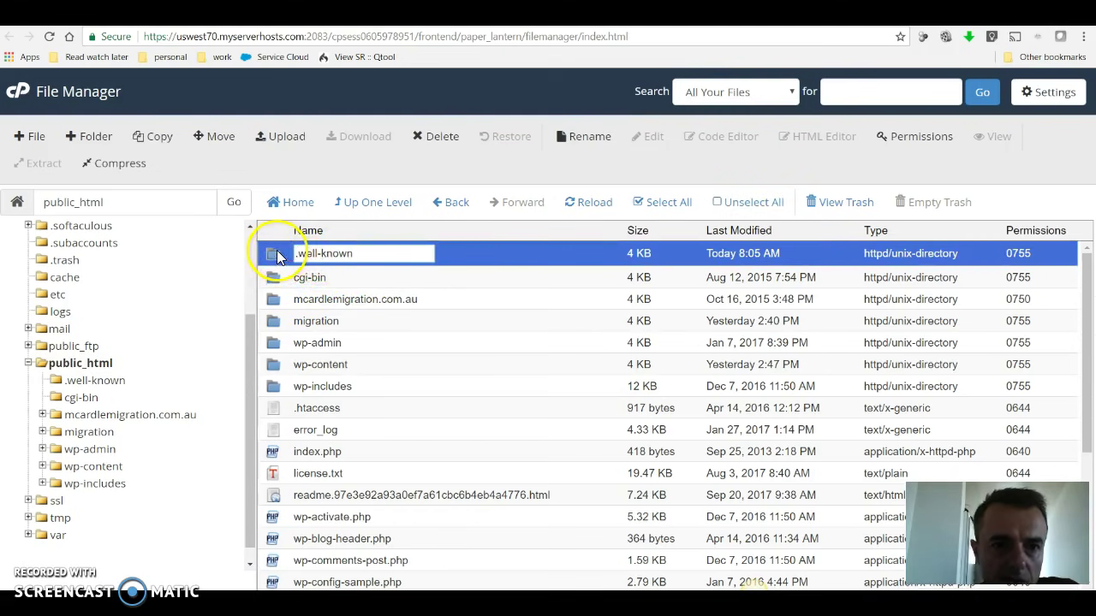
double_click(274, 254)
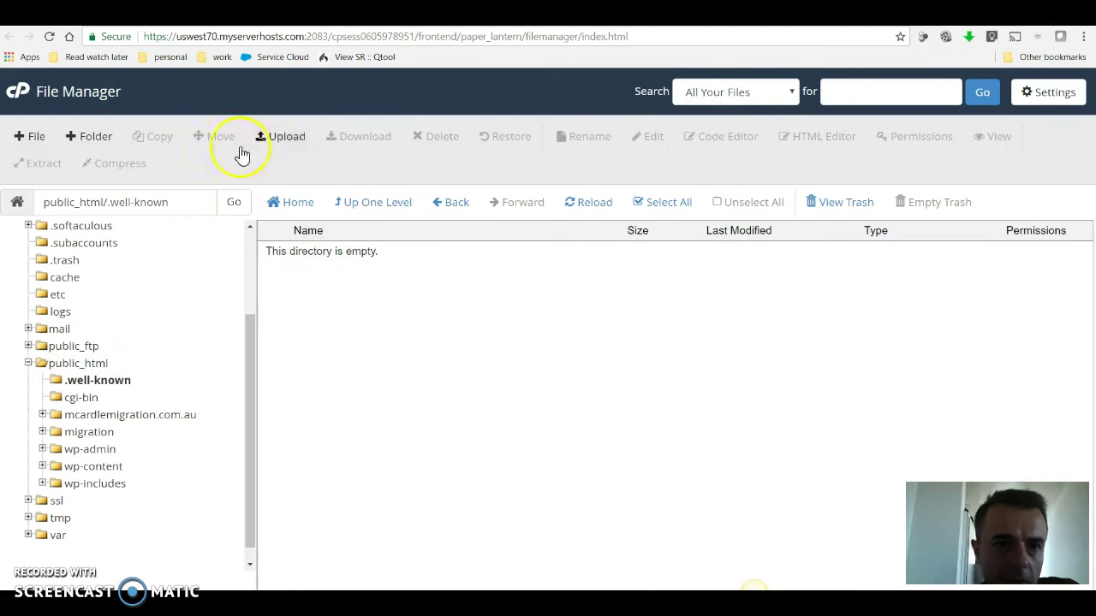
left_click(94, 139)
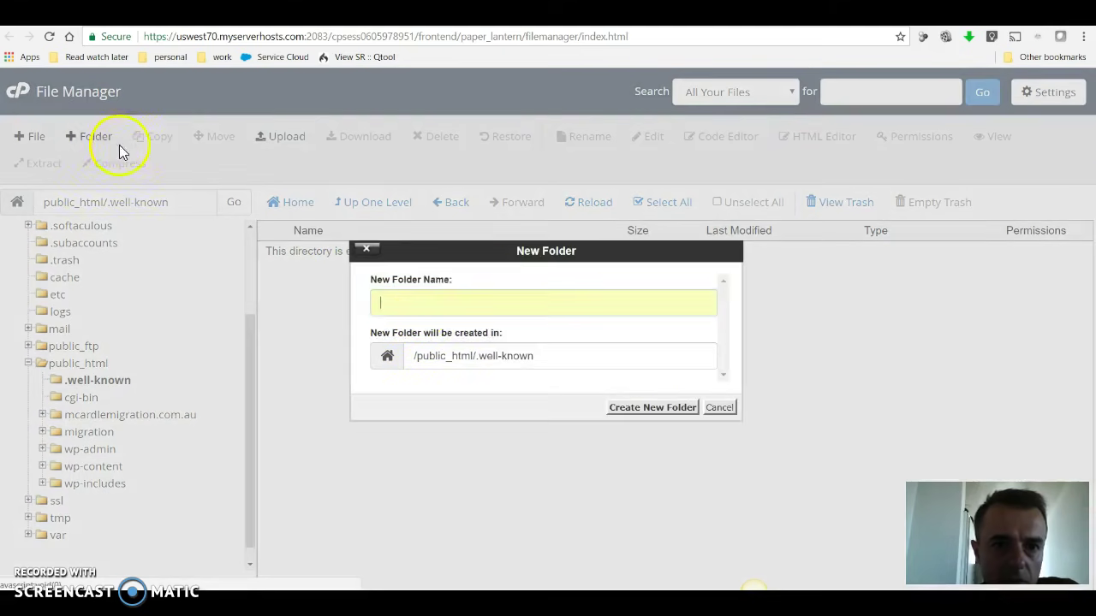
right_click(419, 307)
left_click(451, 392)
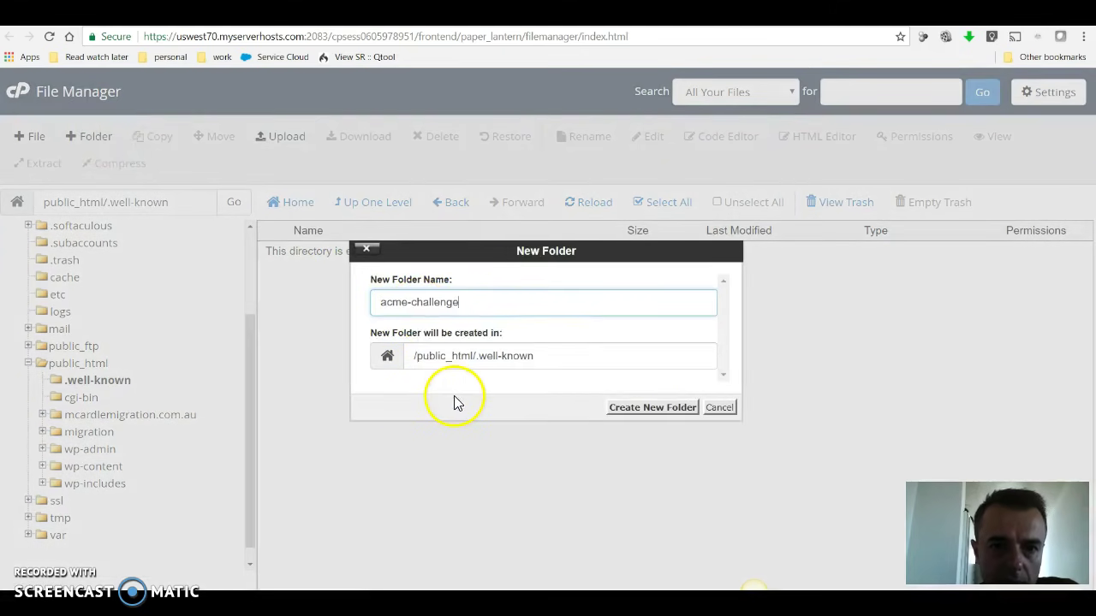
left_click(659, 409)
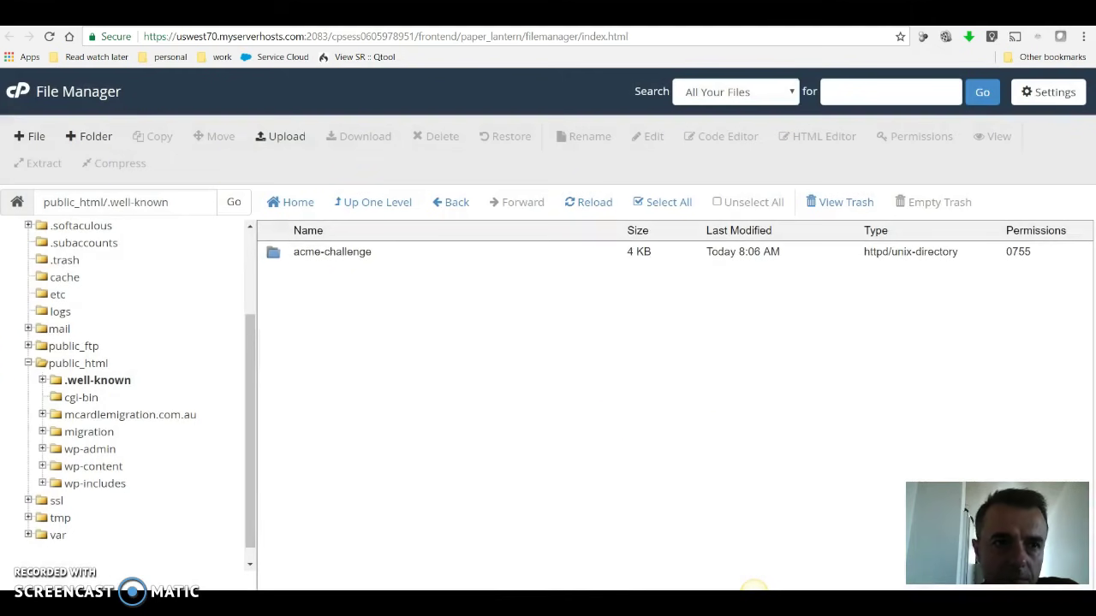
key("alt+Tab")
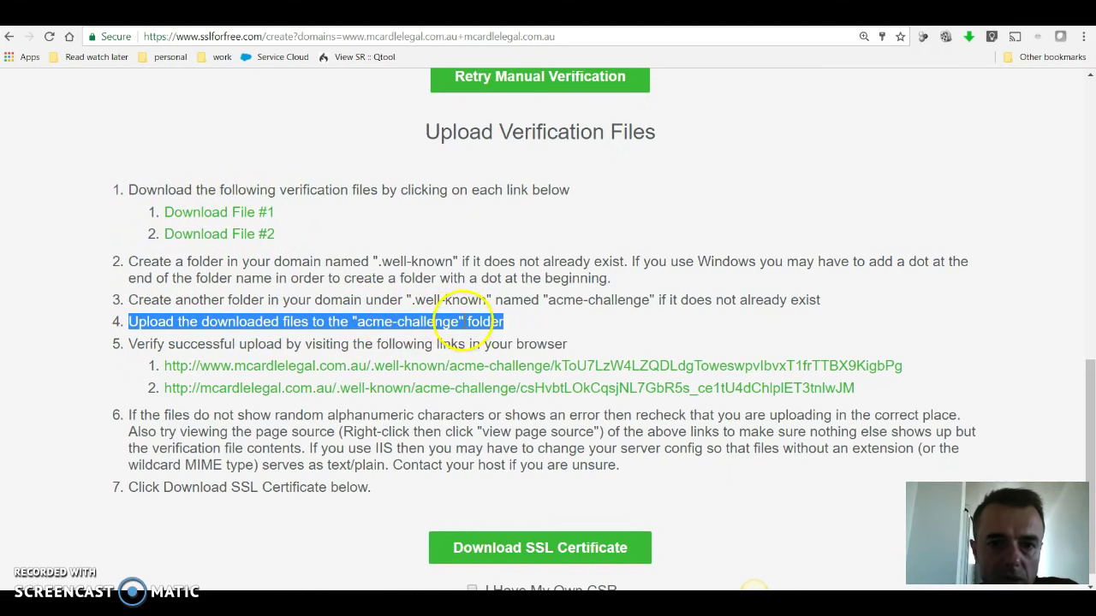
Upload both verification files from Downloads into the acme-challenge folder.
key("ctrl+Tab")
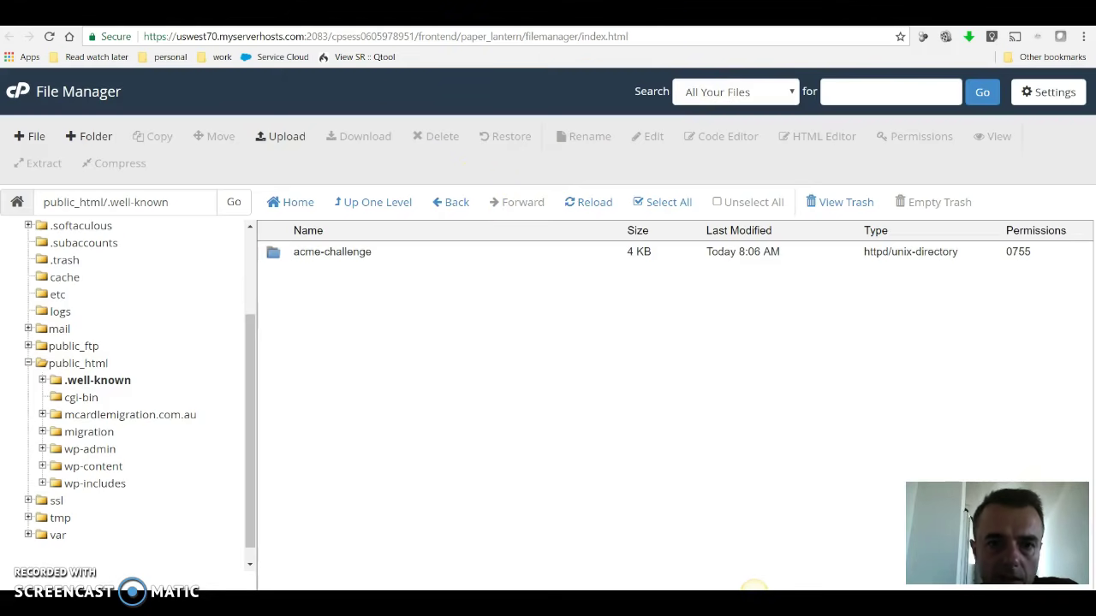
double_click(272, 257)
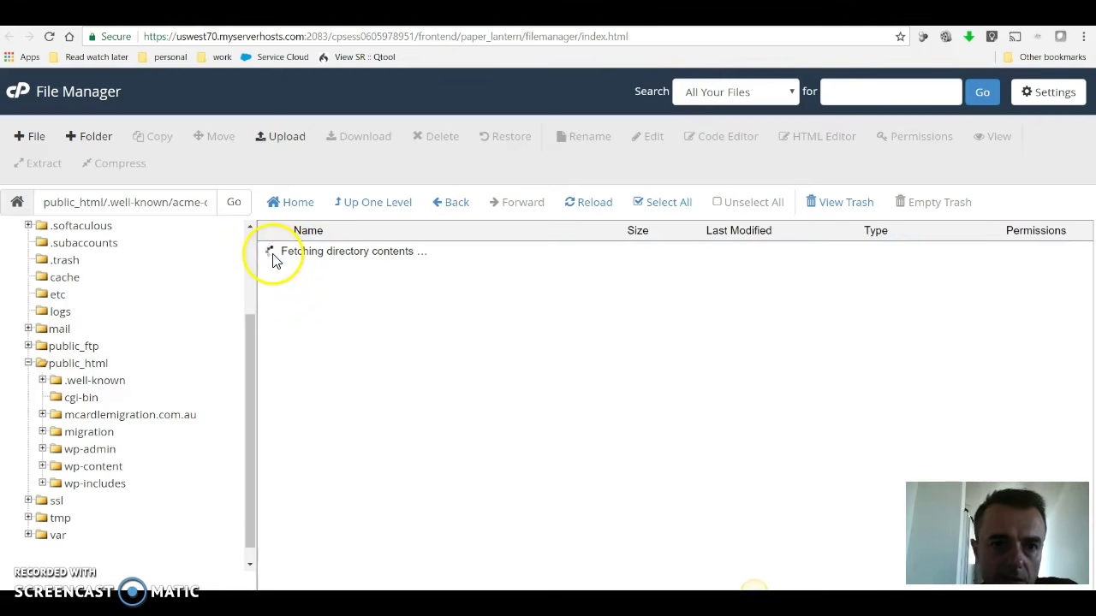
left_click(282, 139)
left_click(534, 353)
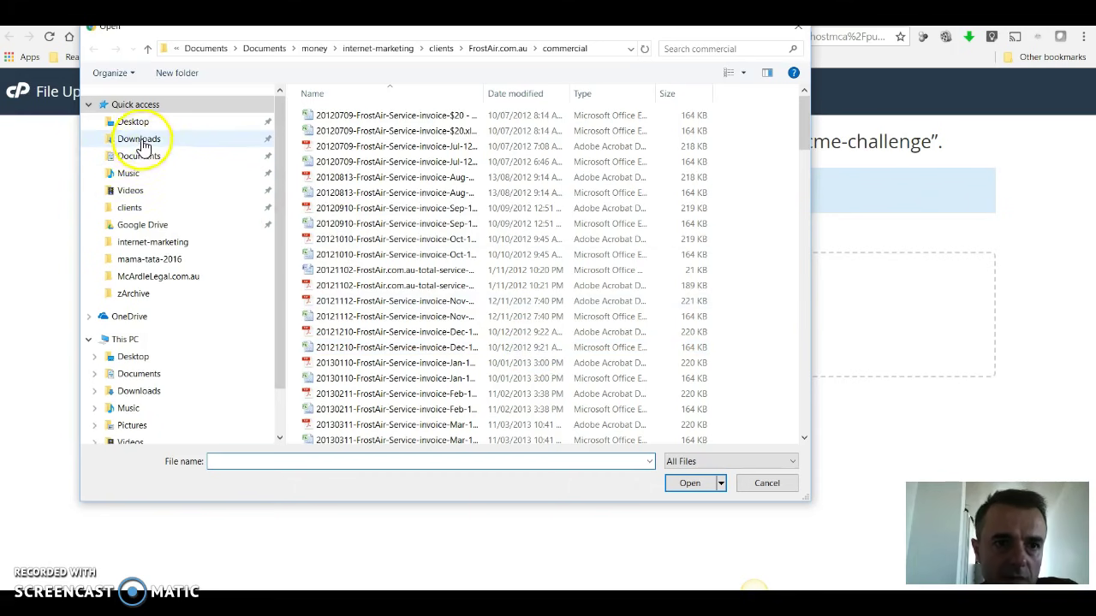
left_click(140, 144)
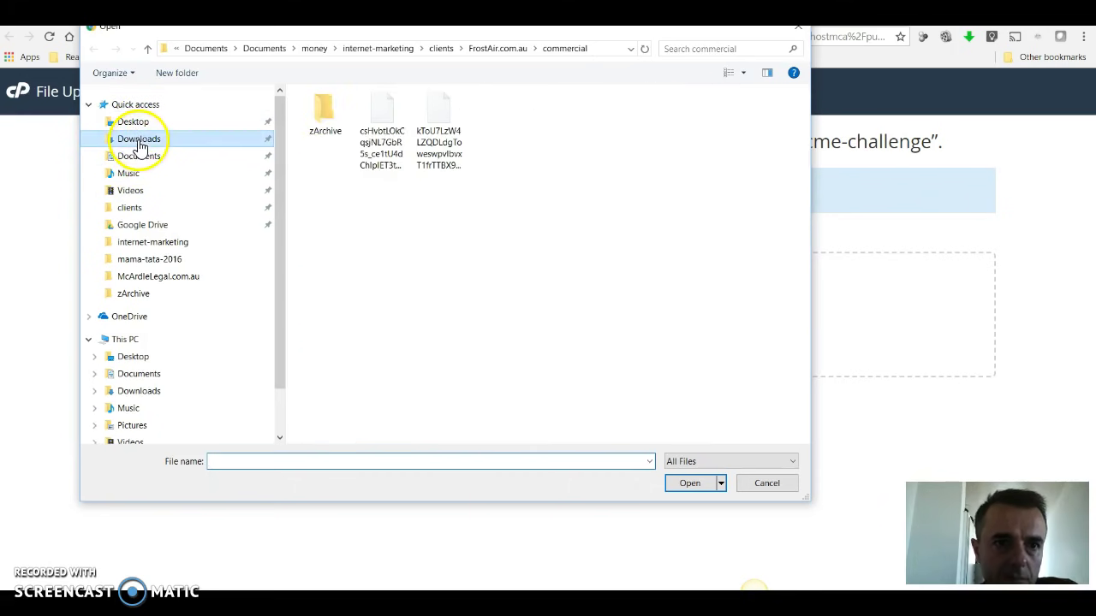
left_click(383, 144)
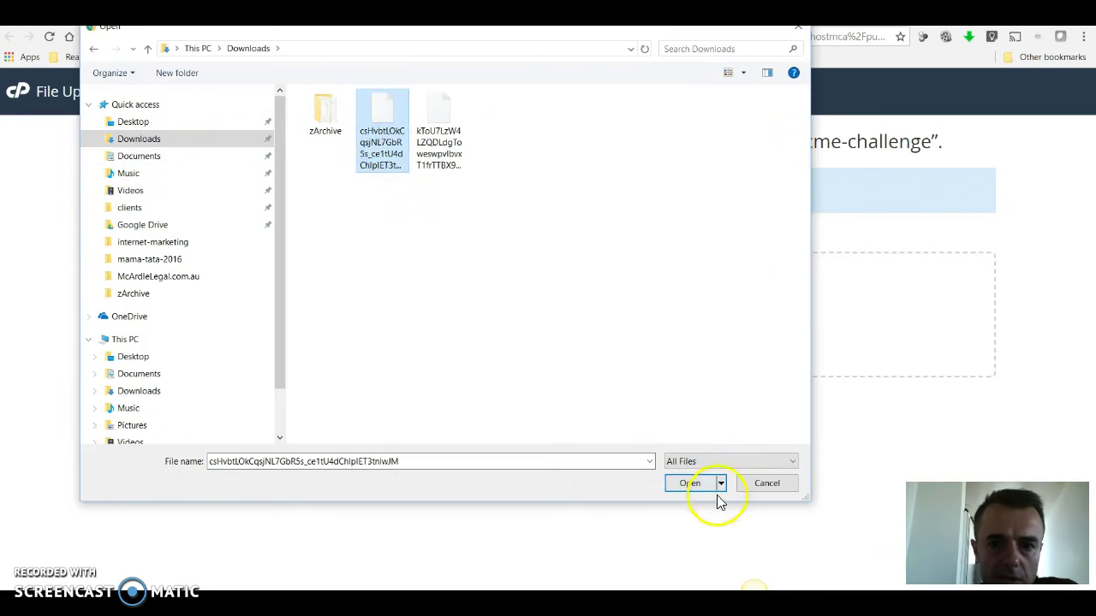
left_click(691, 484)
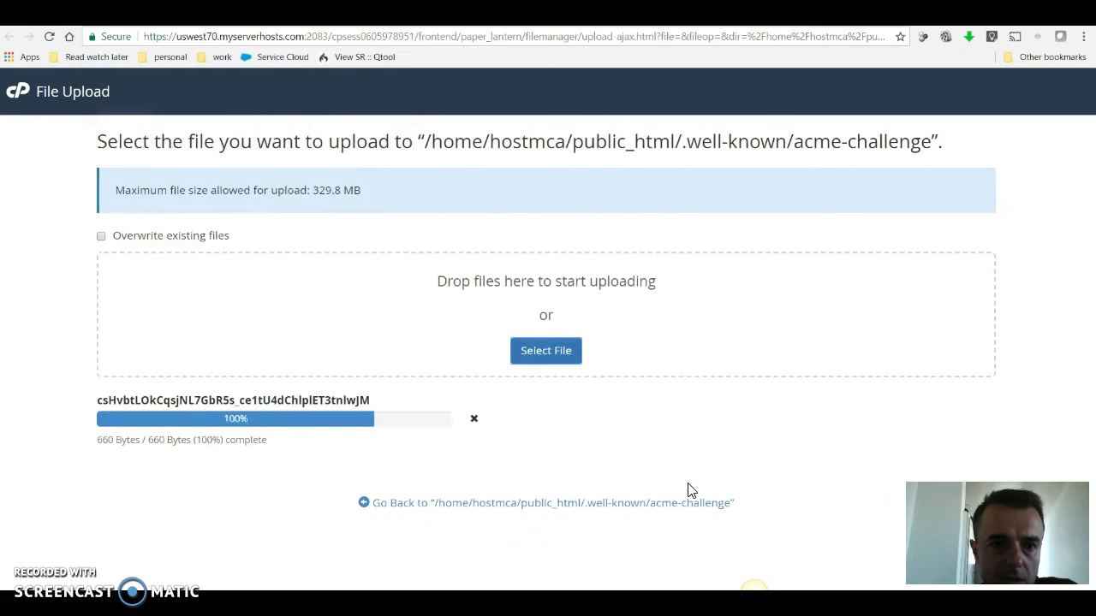
left_click(541, 356)
left_click(443, 137)
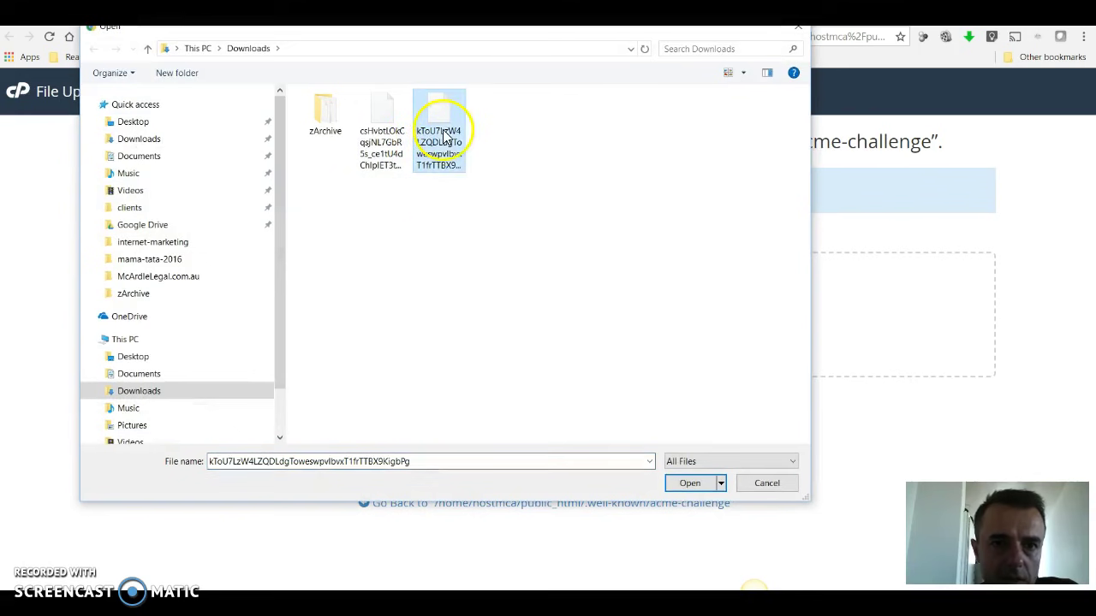
left_click(690, 483)
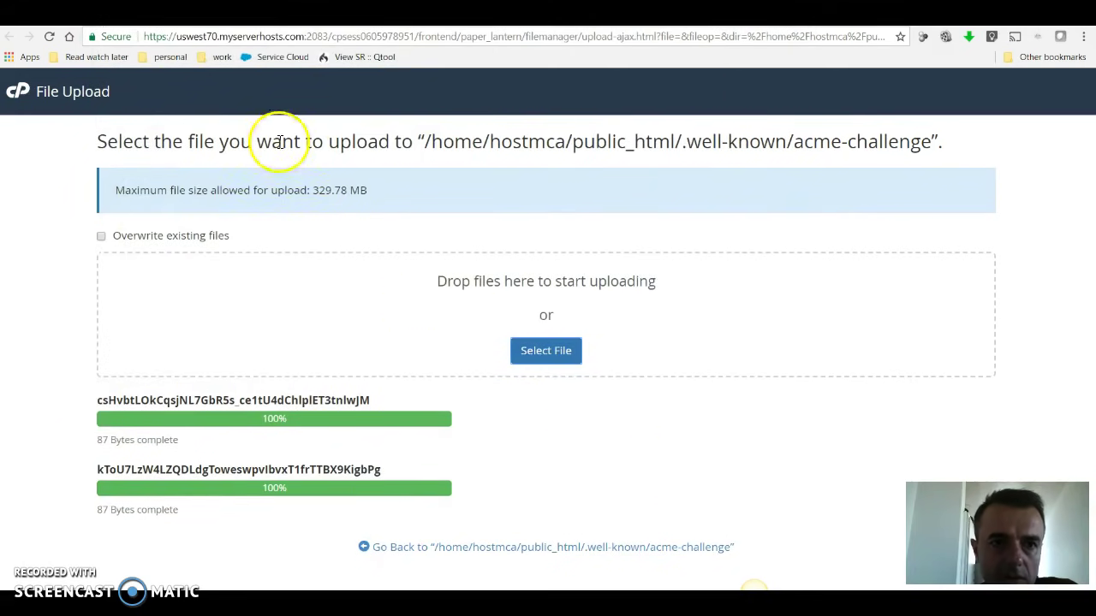
key("ctrl+w")
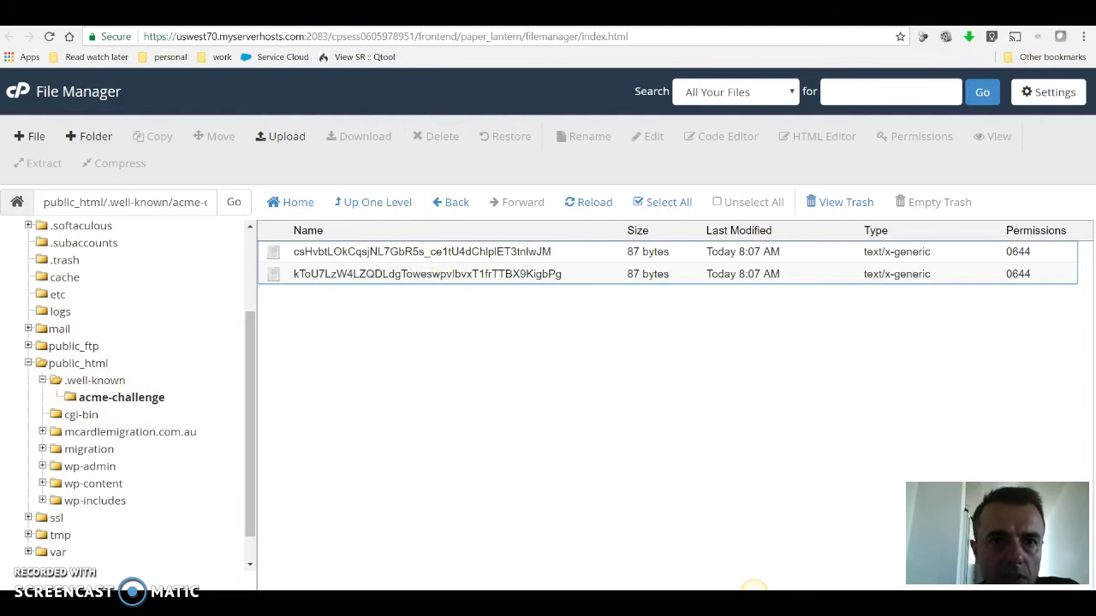
key("ctrl+Tab")
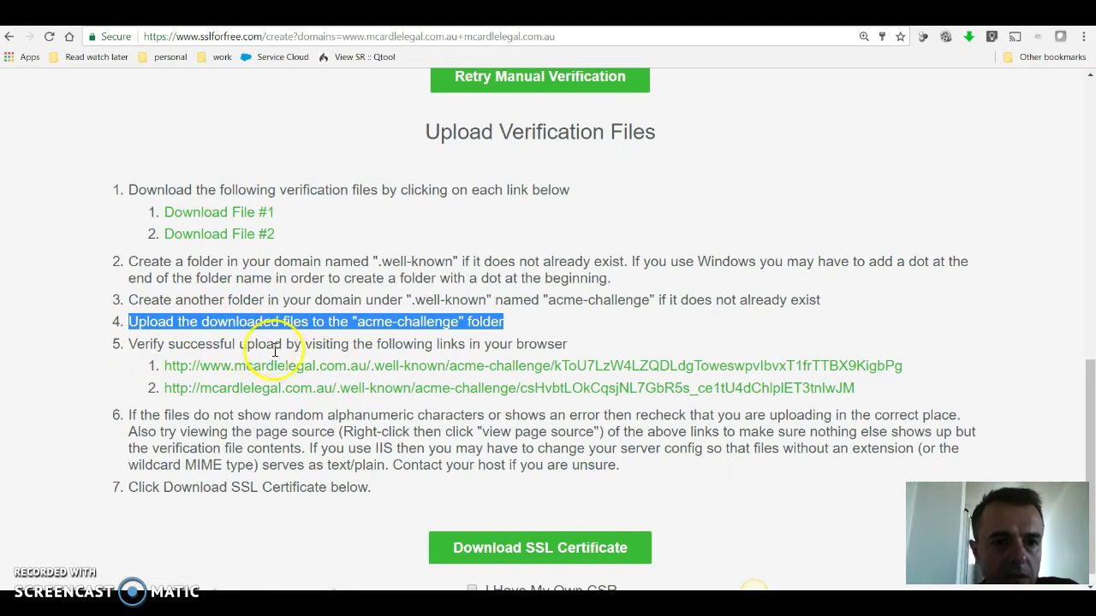
Open both verification links to confirm each shows its token text.
left_click(449, 366)
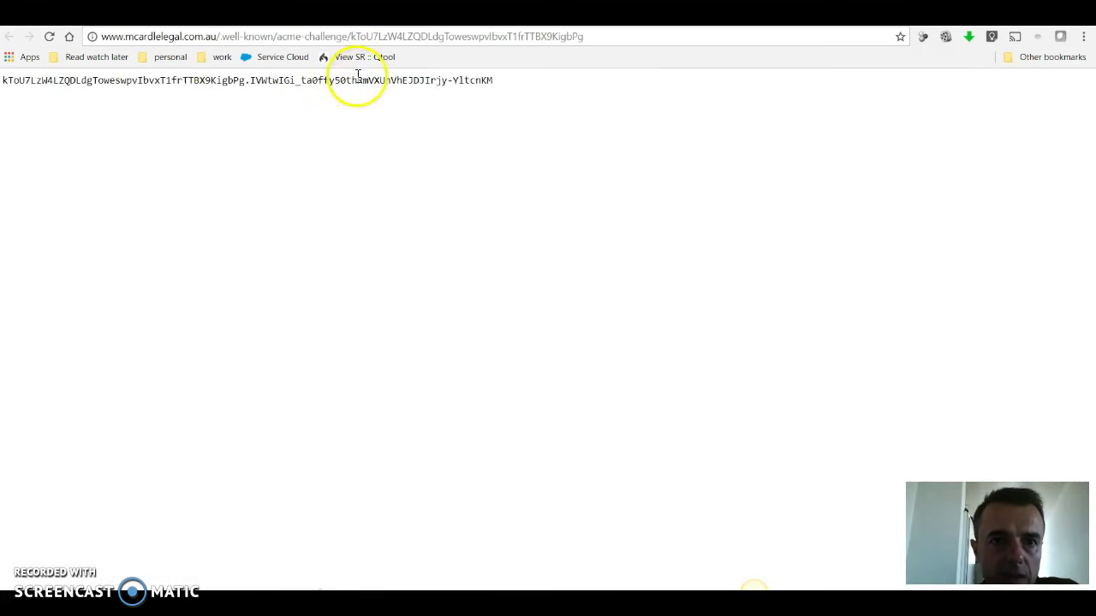
key("alt+Left")
left_click(326, 392)
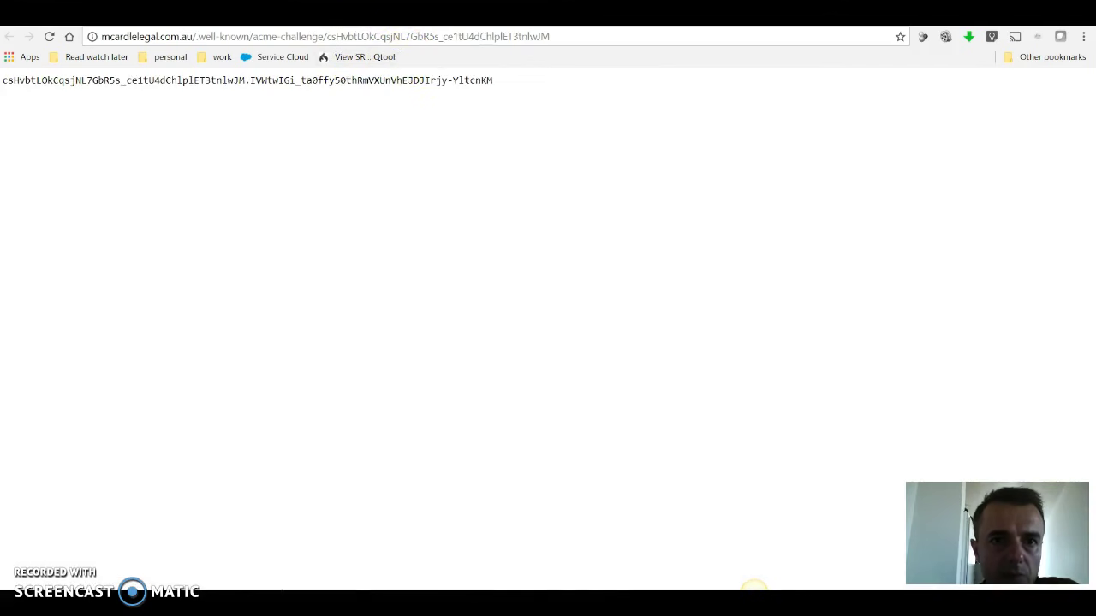
key("alt+Left")
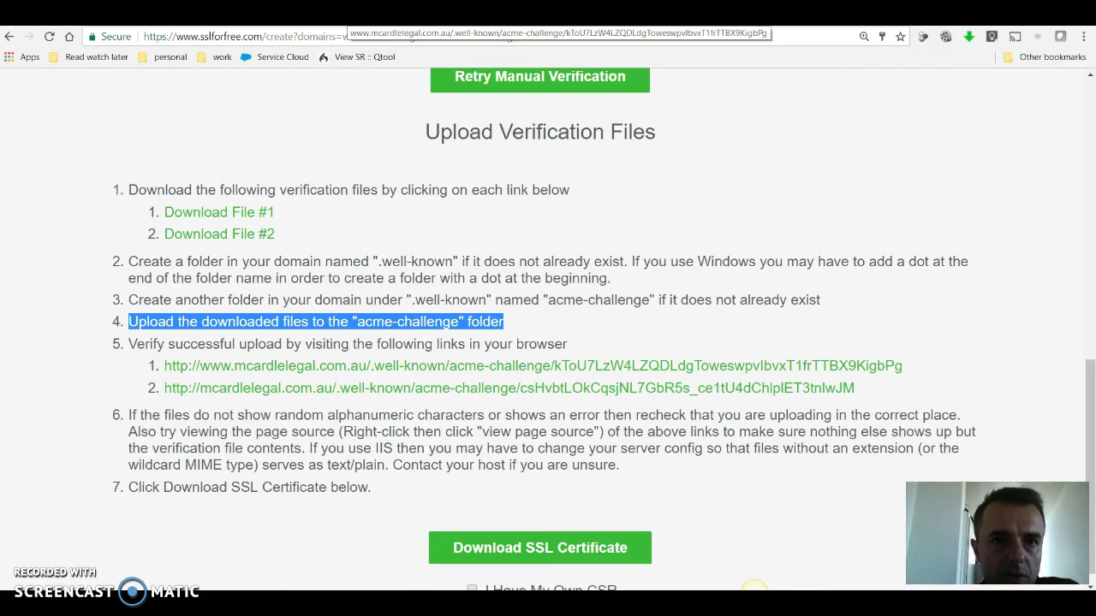
key("alt+Right")
key("ctrl+Tab")
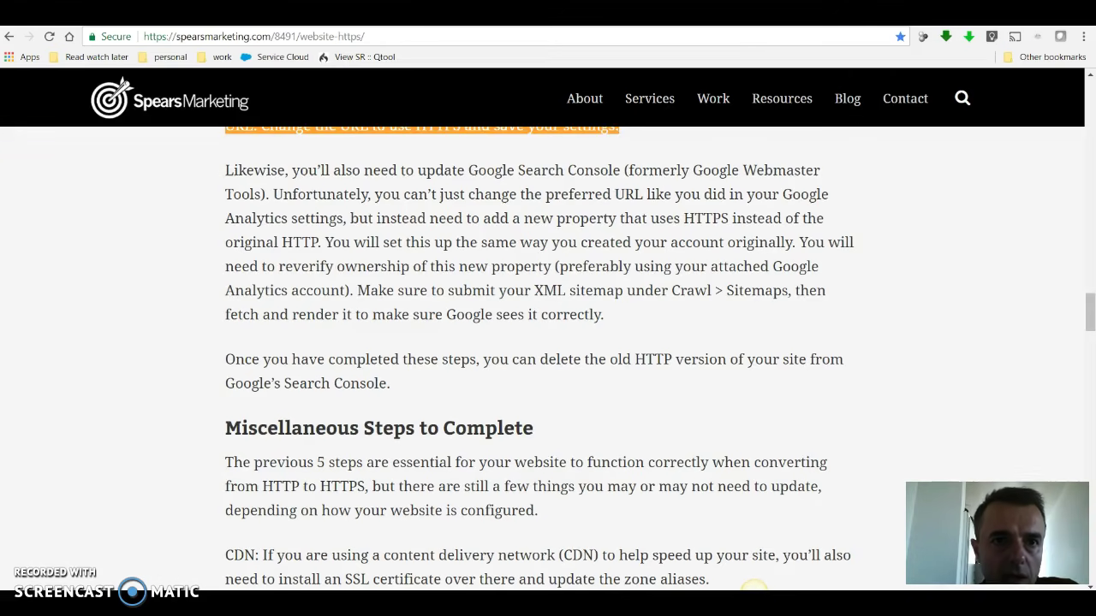
key("ctrl+shift+Tab")
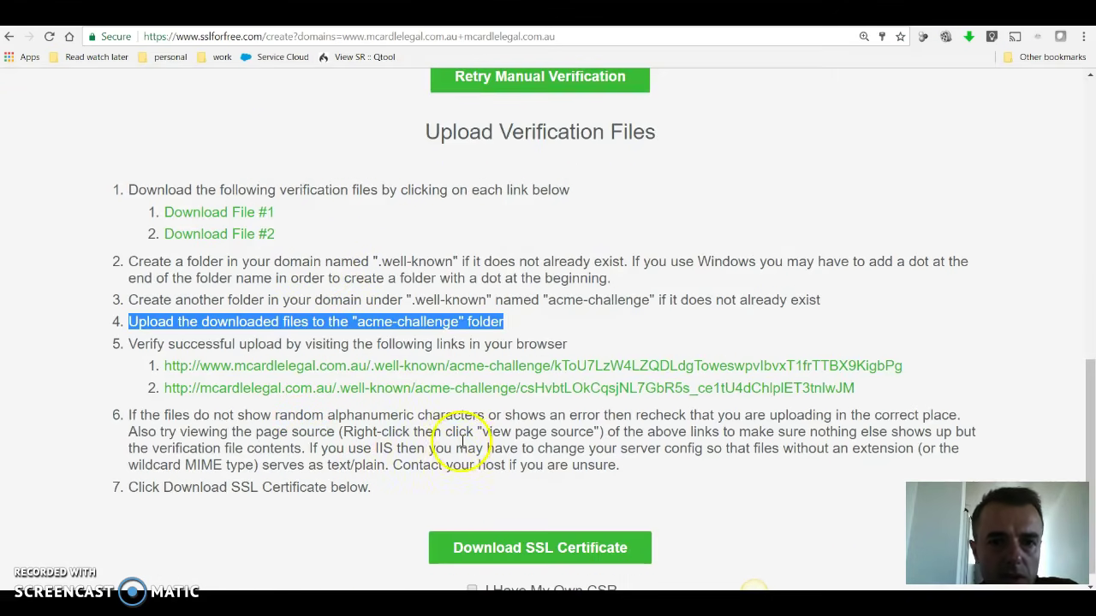
Generate the SSL certificate for mcardlelegal.com.au.
left_click(542, 546)
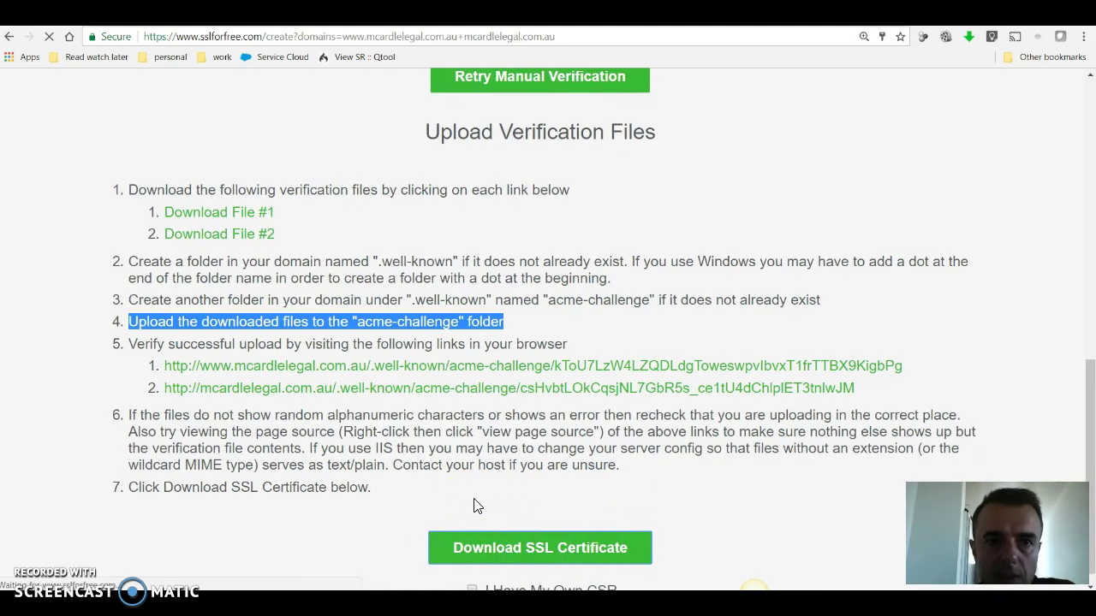
left_click(474, 496)
scroll(474, 496, "down", 1)
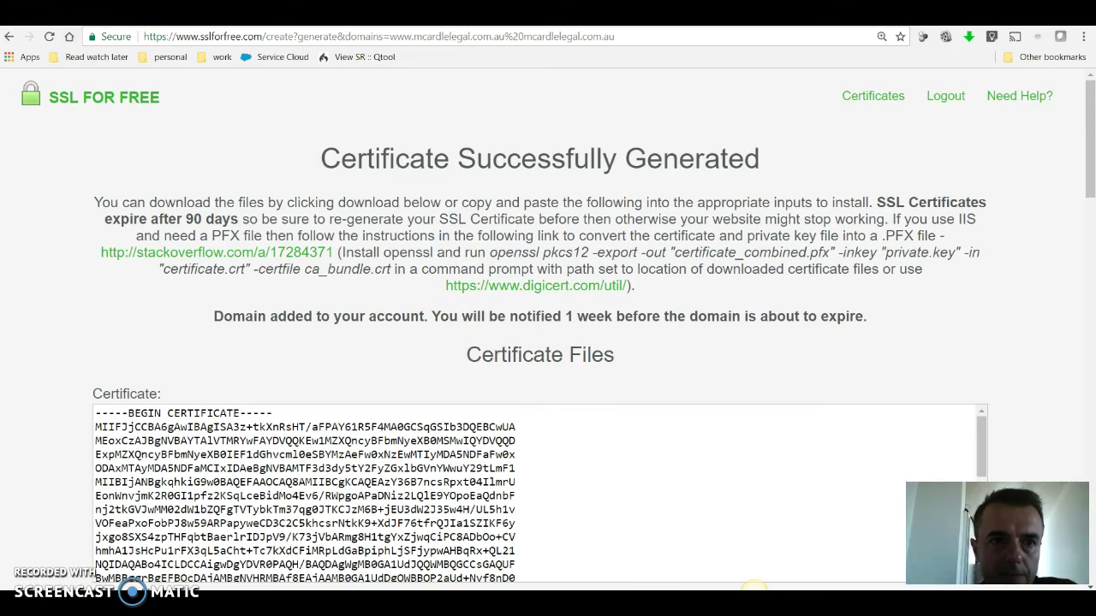
Download all certificate files as sslforfree.zip and keep the download.
scroll(754, 574, "down", 5)
scroll(901, 306, "down", 8)
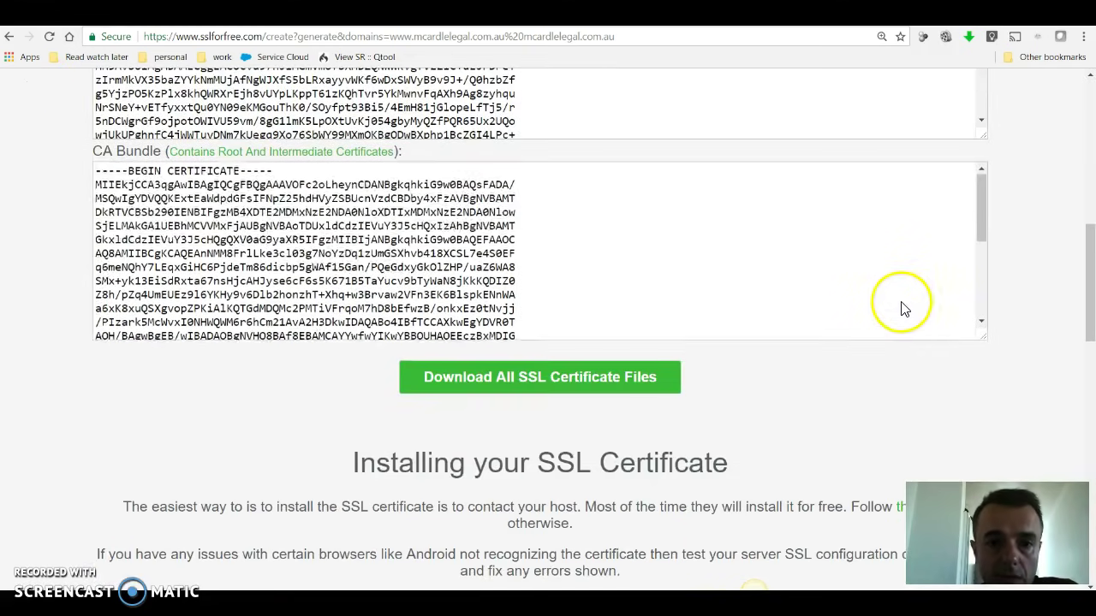
scroll(901, 306, "down", 2)
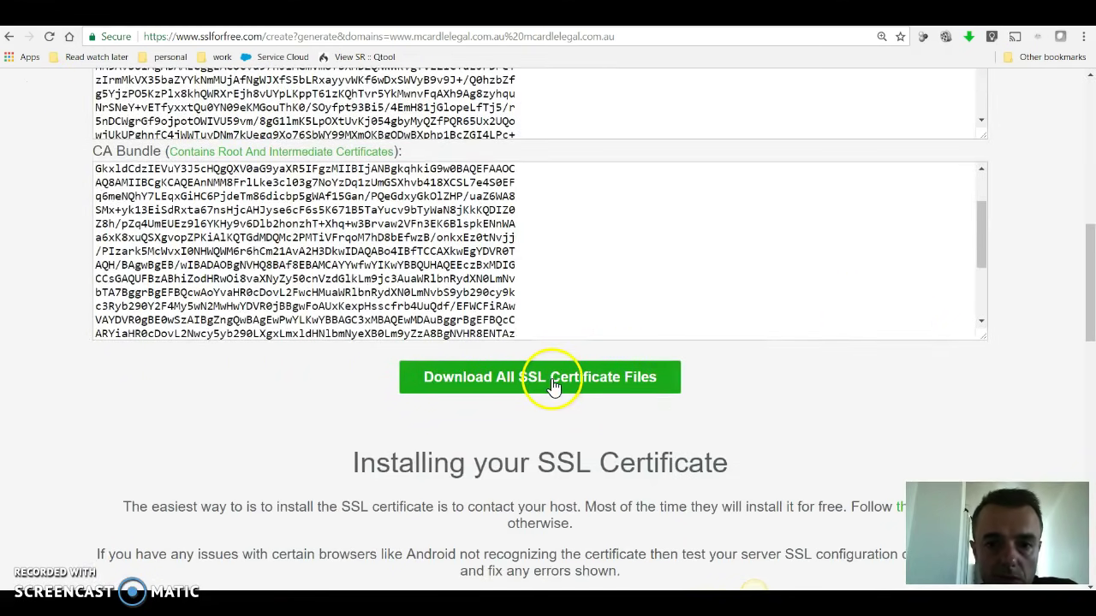
left_click(552, 387)
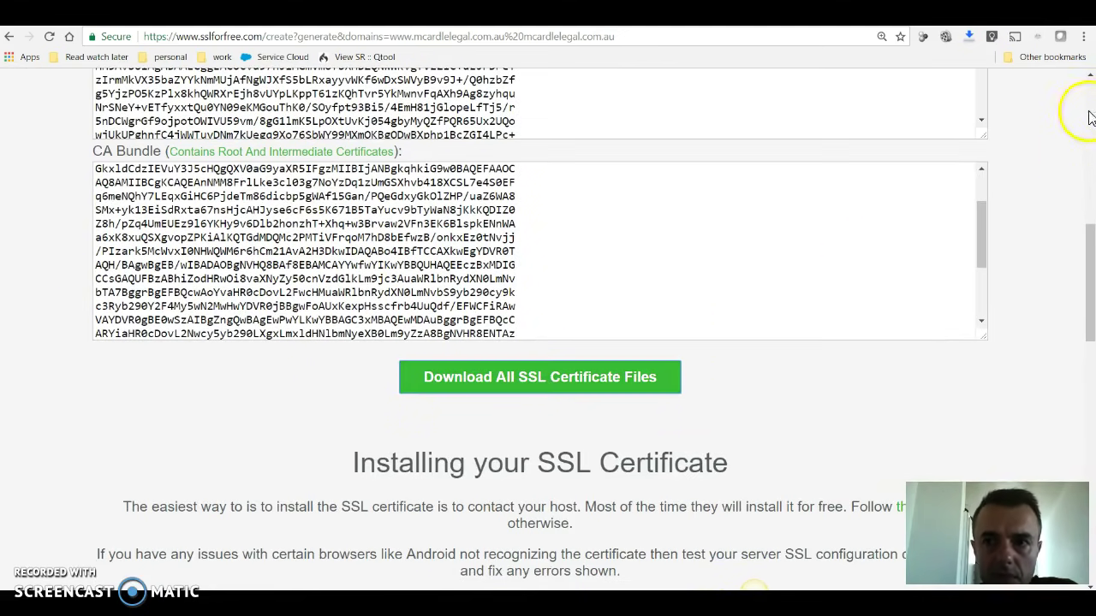
left_click(970, 39)
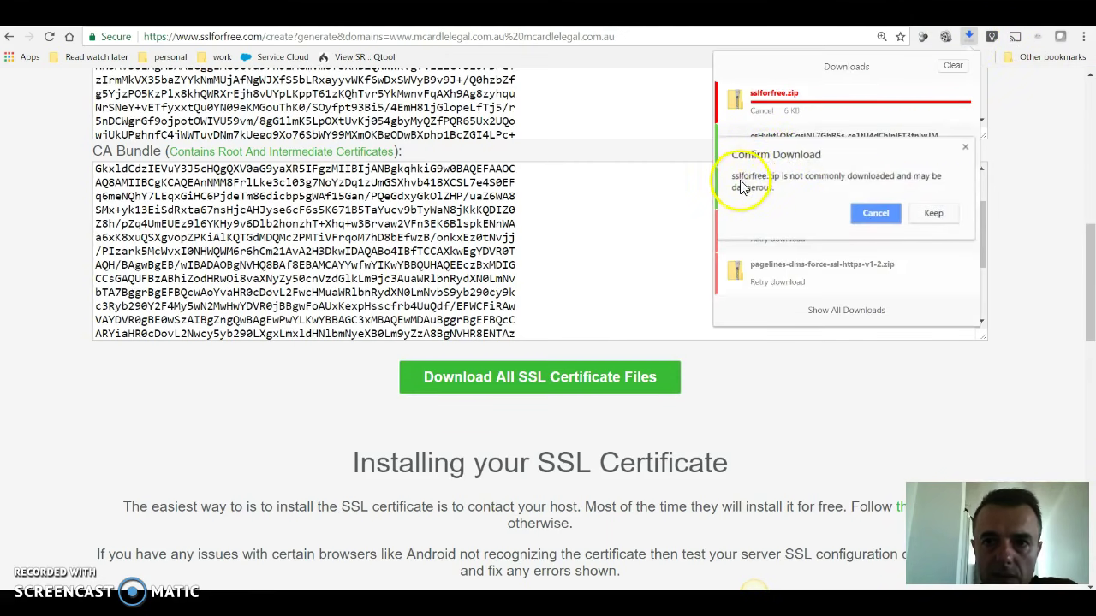
left_click(935, 214)
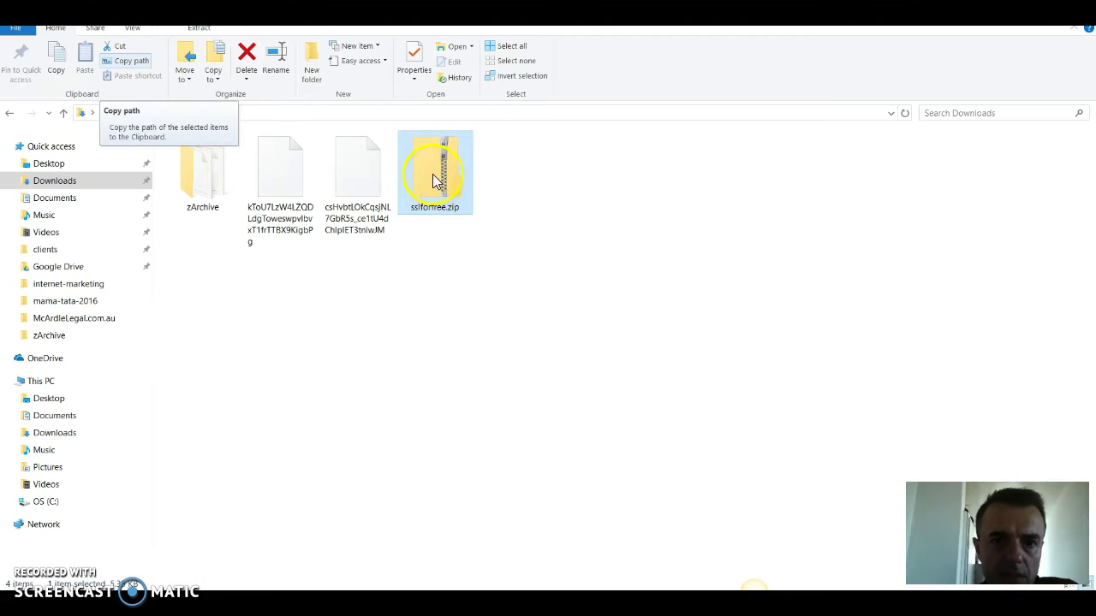
Copy ca_bundle.crt, certificate.crt and private.key from sslforfree.zip into the Downloads folder.
double_click(433, 174)
left_click(208, 217)
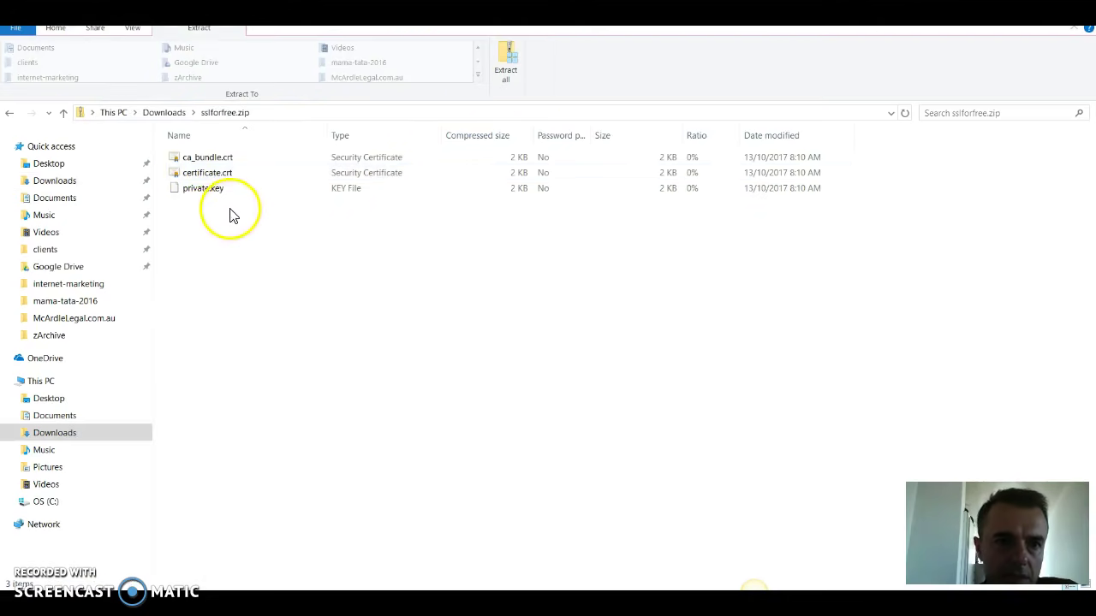
left_click_drag(229, 208, 195, 150)
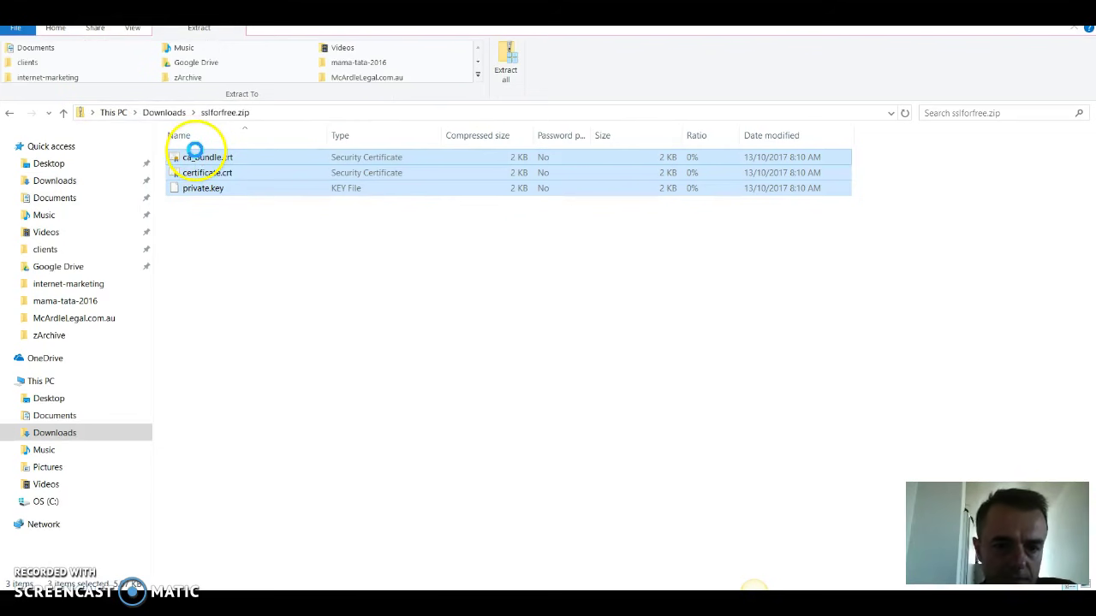
left_click(10, 113)
left_click(433, 304)
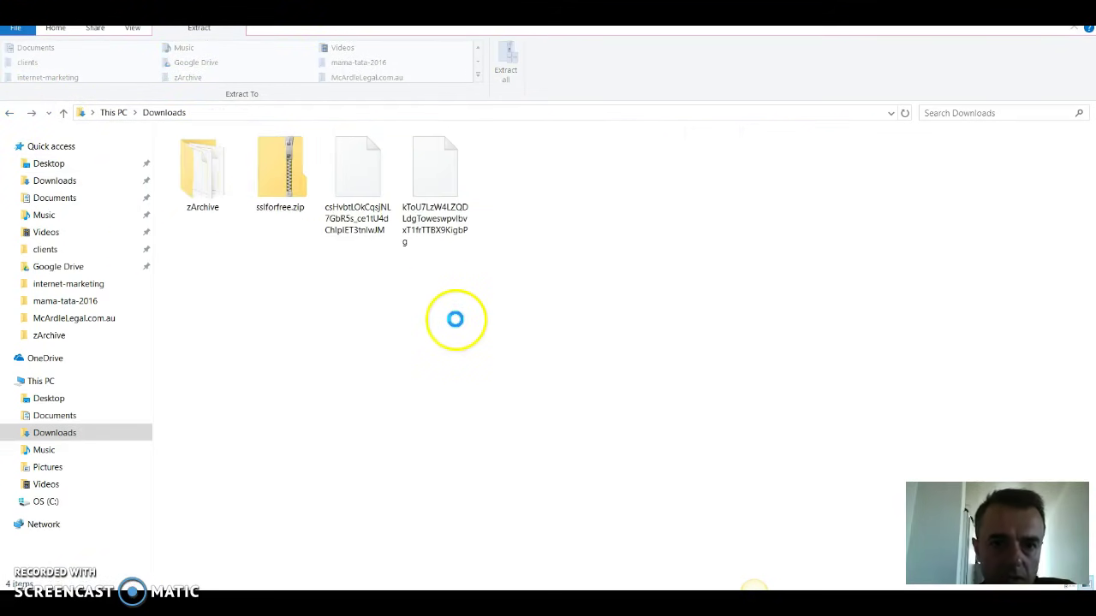
right_click(457, 328)
left_click(488, 421)
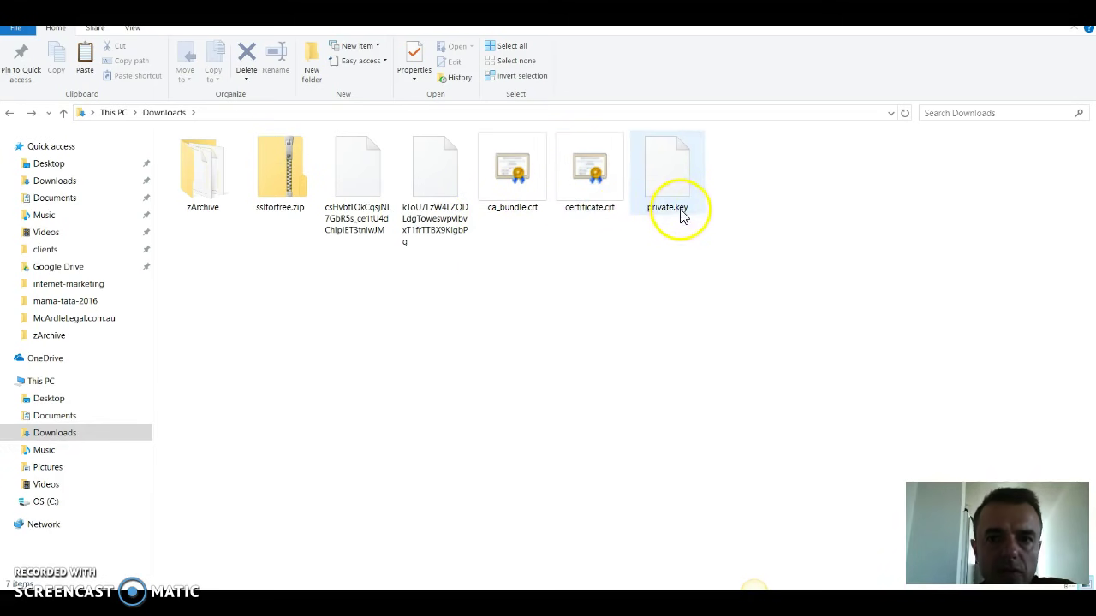
left_click(754, 589)
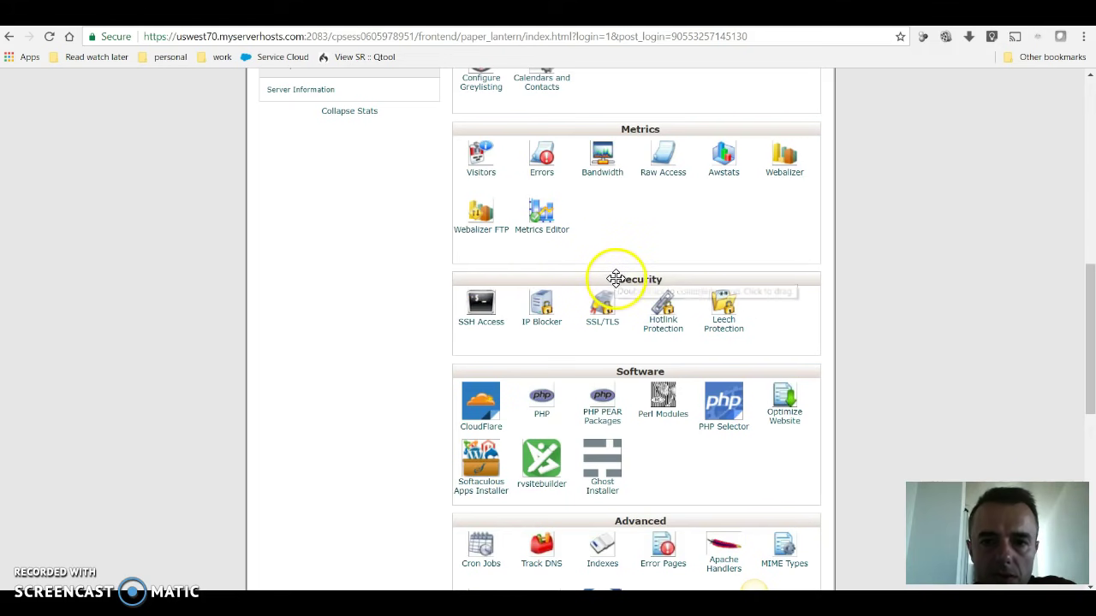
Upload private.key from Downloads as a private key in SSL/TLS Private Keys.
left_click(604, 323)
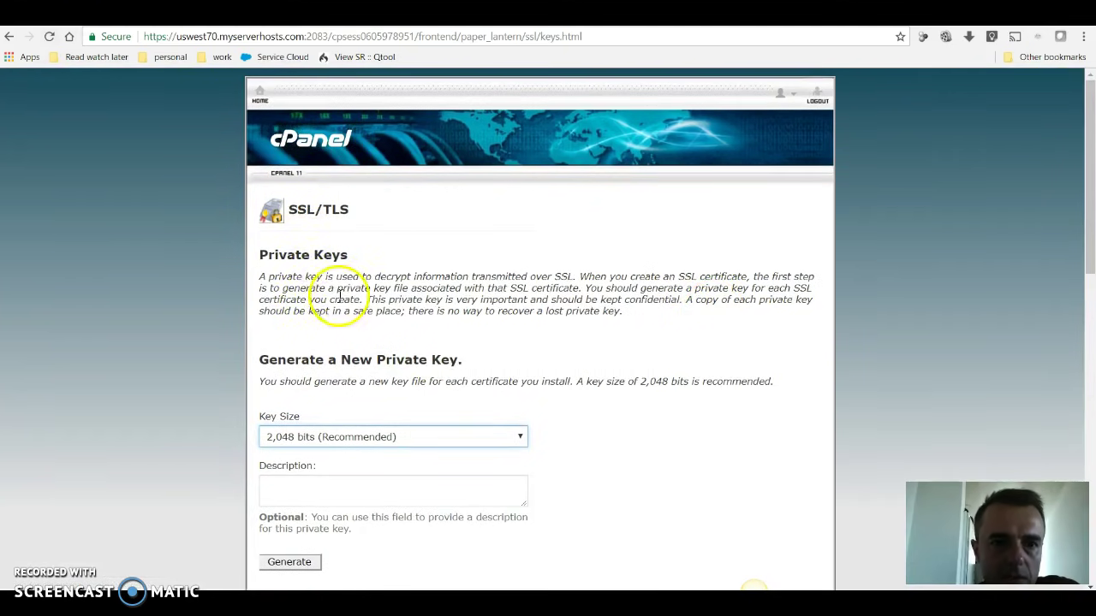
scroll(565, 364, "down", 2)
scroll(565, 365, "down", 5)
scroll(548, 364, "down", 2)
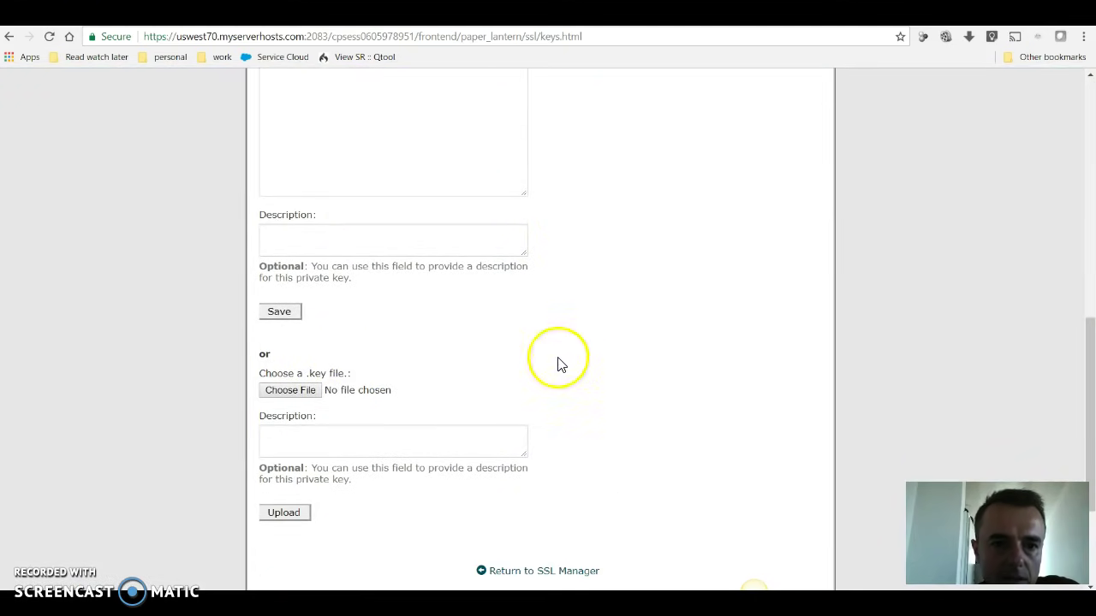
left_click(295, 392)
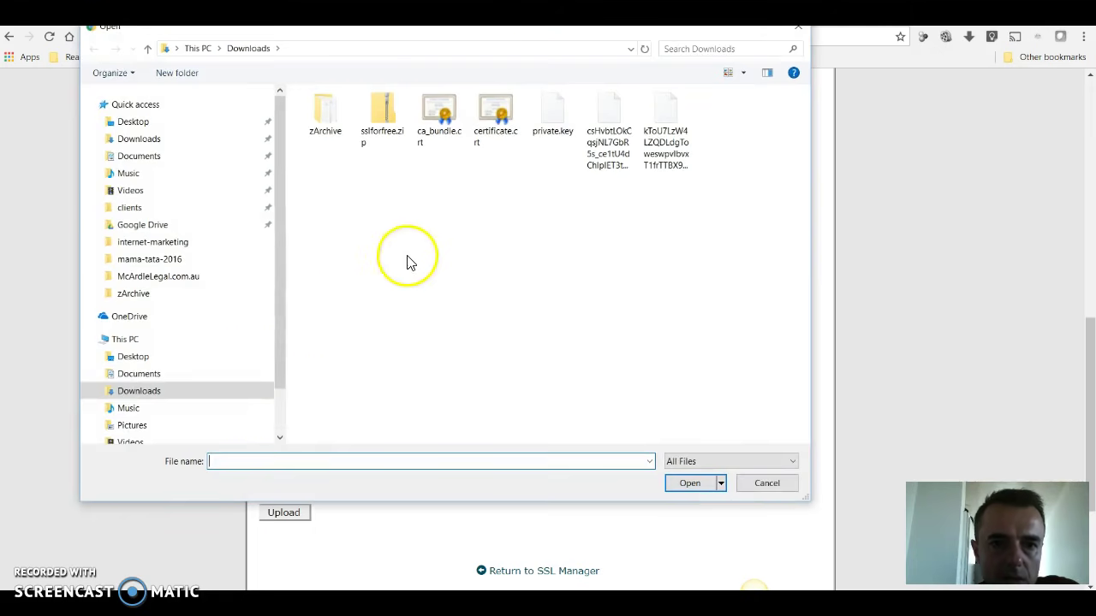
left_click(544, 115)
left_click(690, 484)
scroll(487, 357, "down", 2)
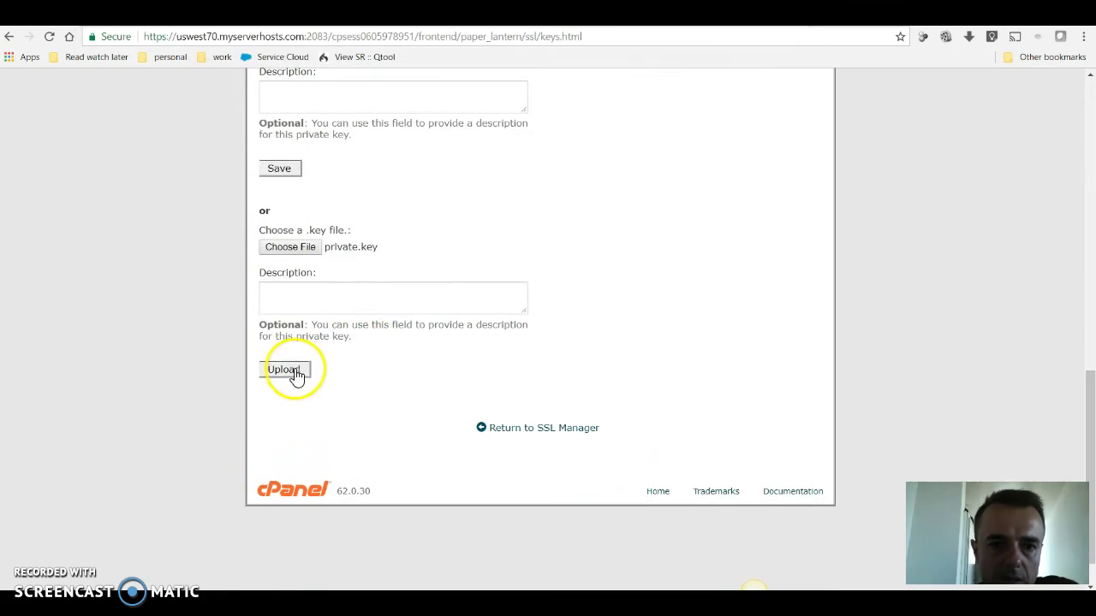
left_click(291, 371)
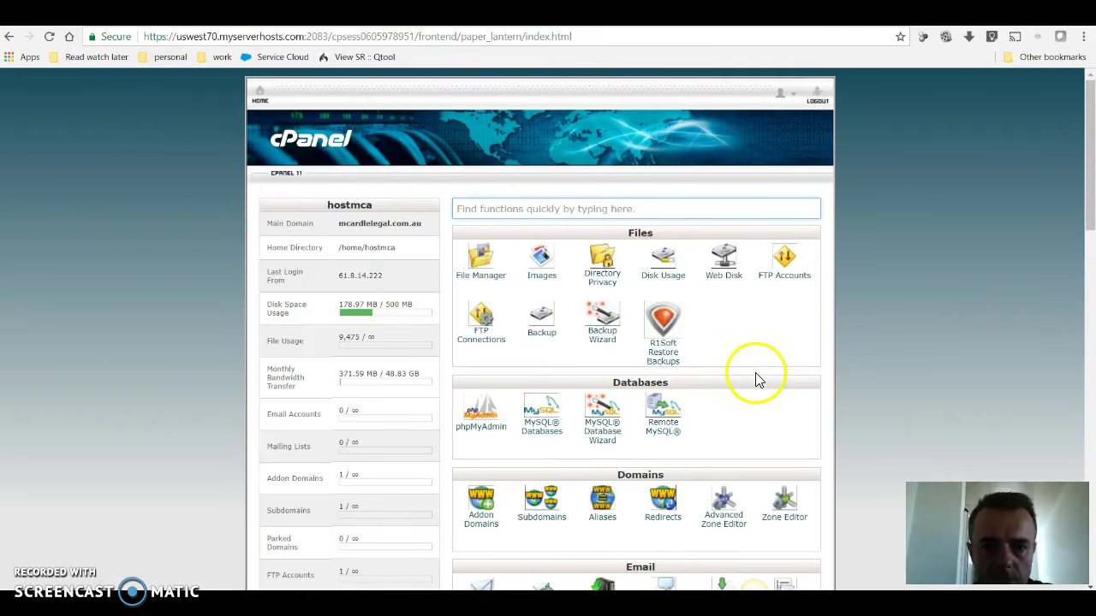
Go to the Certificates (CRT) management page in SSL/TLS.
scroll(758, 379, "down", 5)
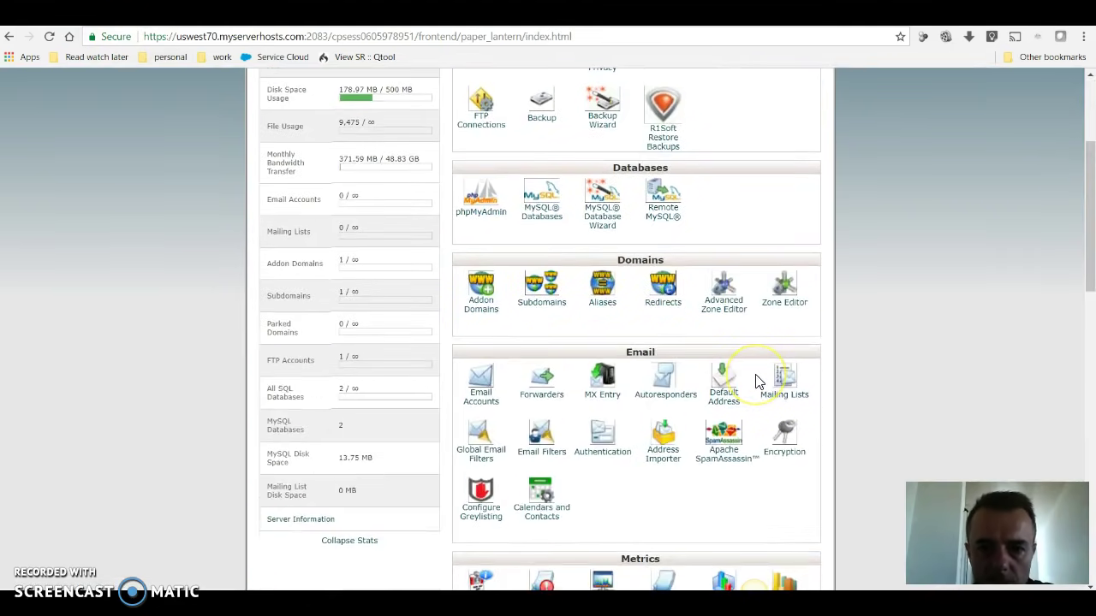
scroll(758, 381, "up", 5)
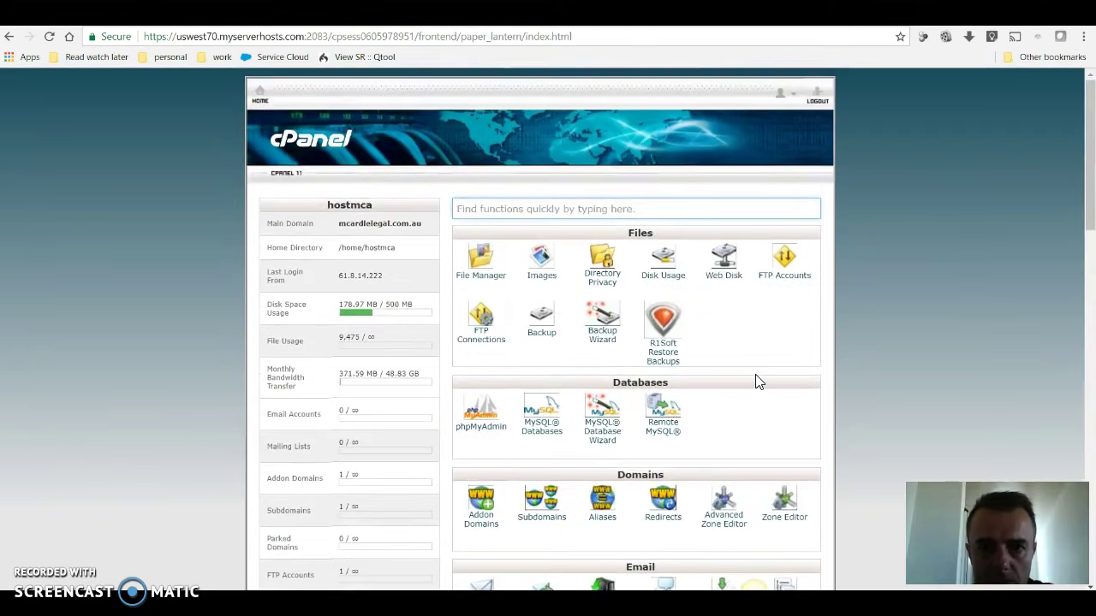
scroll(758, 381, "down", 4)
scroll(757, 381, "down", 4)
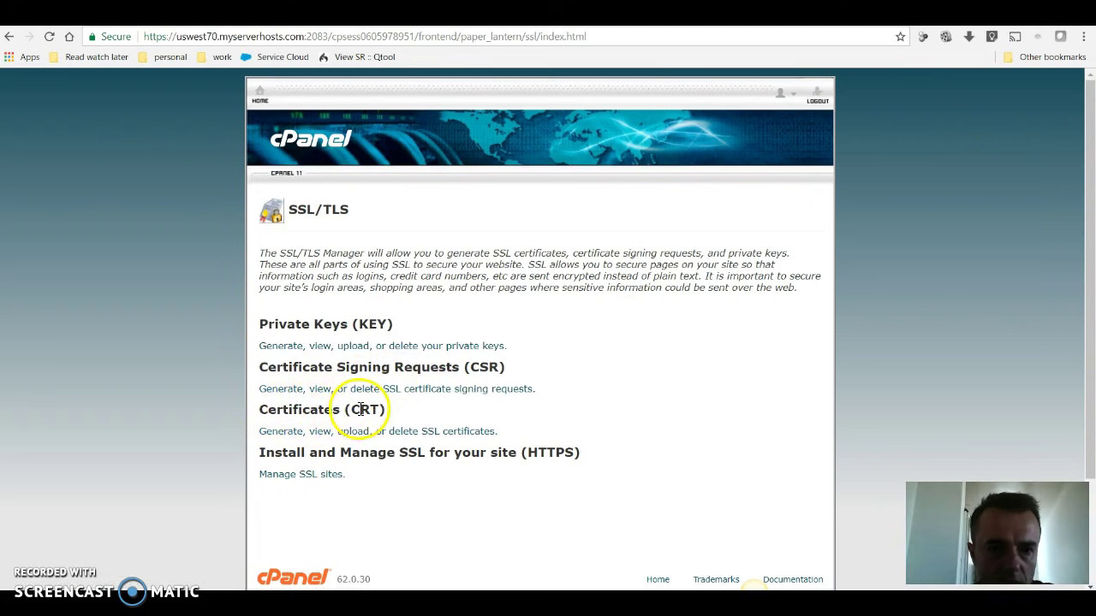
left_click(321, 437)
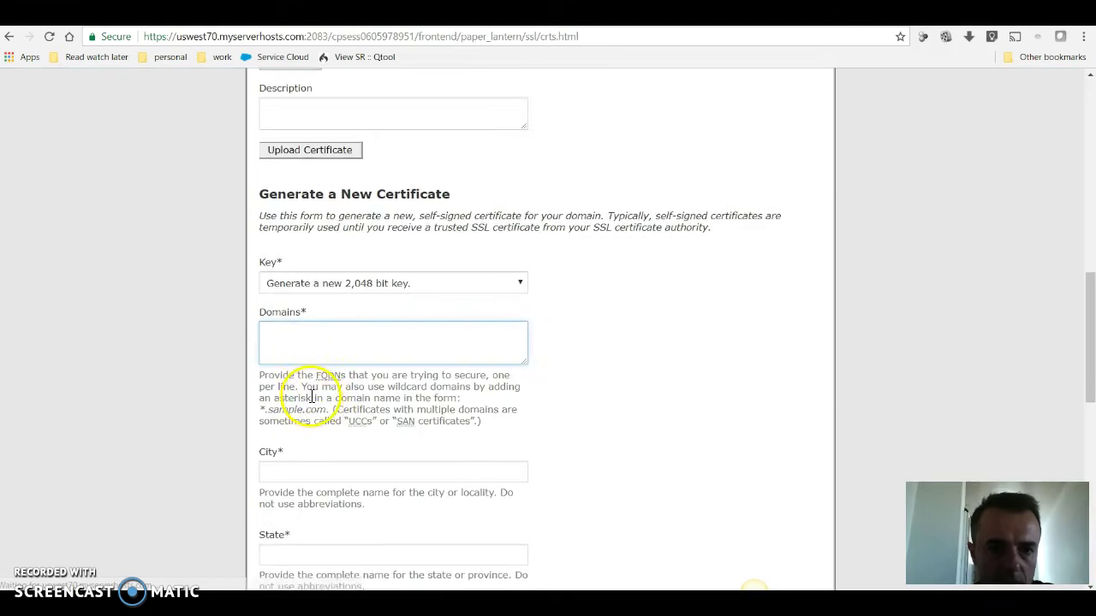
scroll(312, 403, "down", 5)
scroll(310, 402, "down", 4)
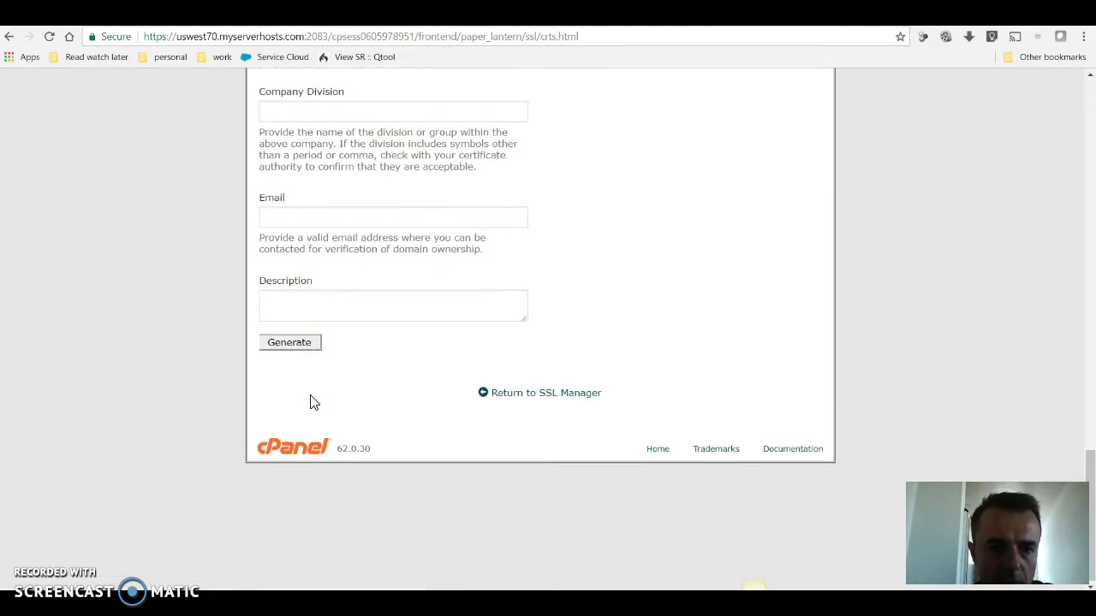
scroll(326, 382, "up", 7)
scroll(325, 382, "up", 4)
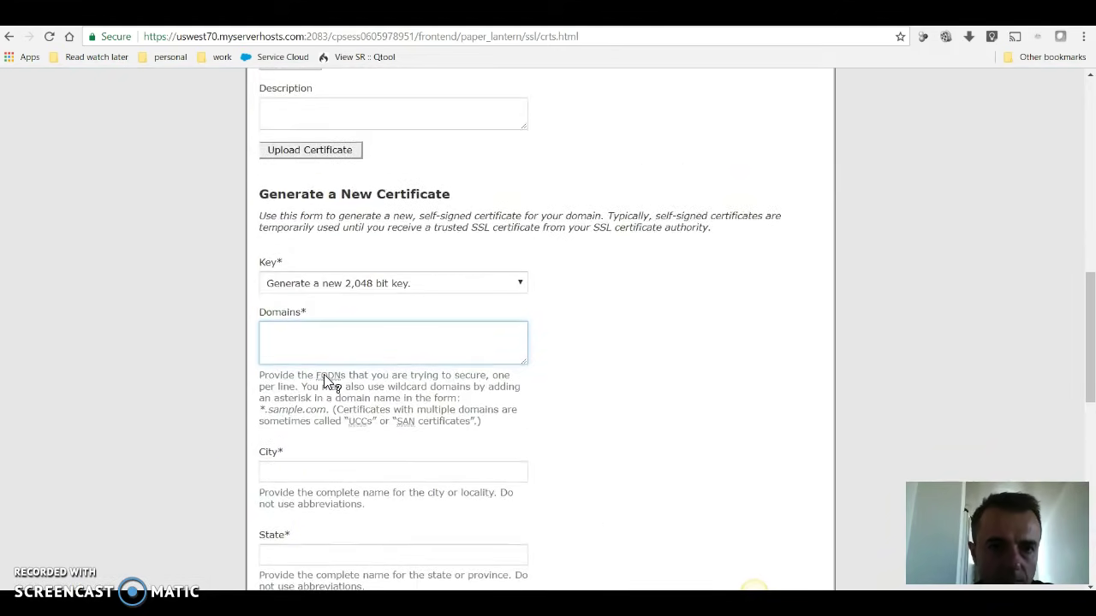
left_click(291, 207)
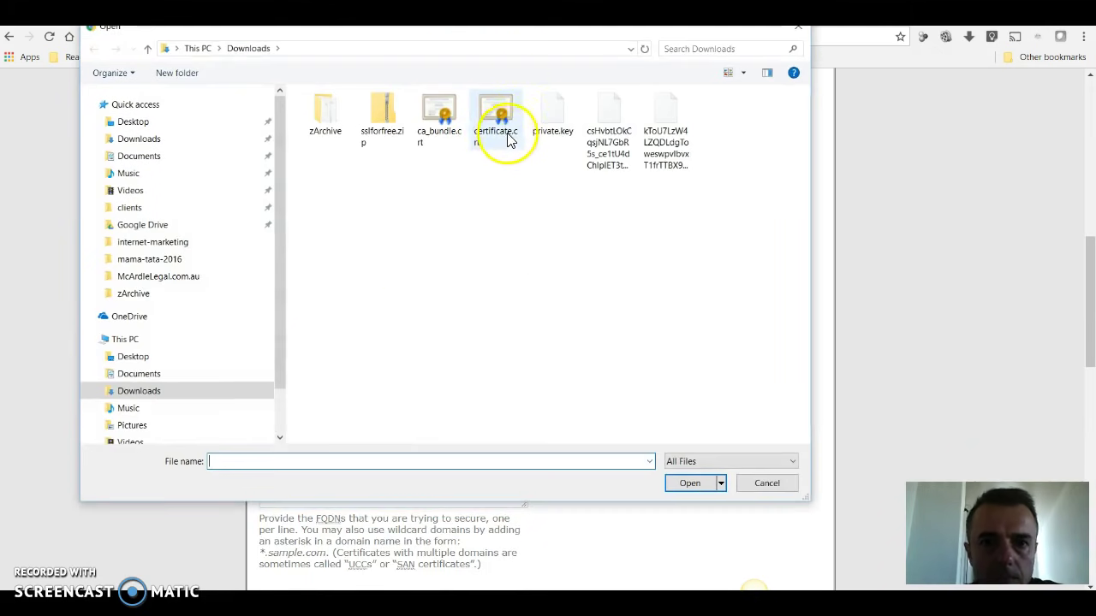
left_click(500, 127)
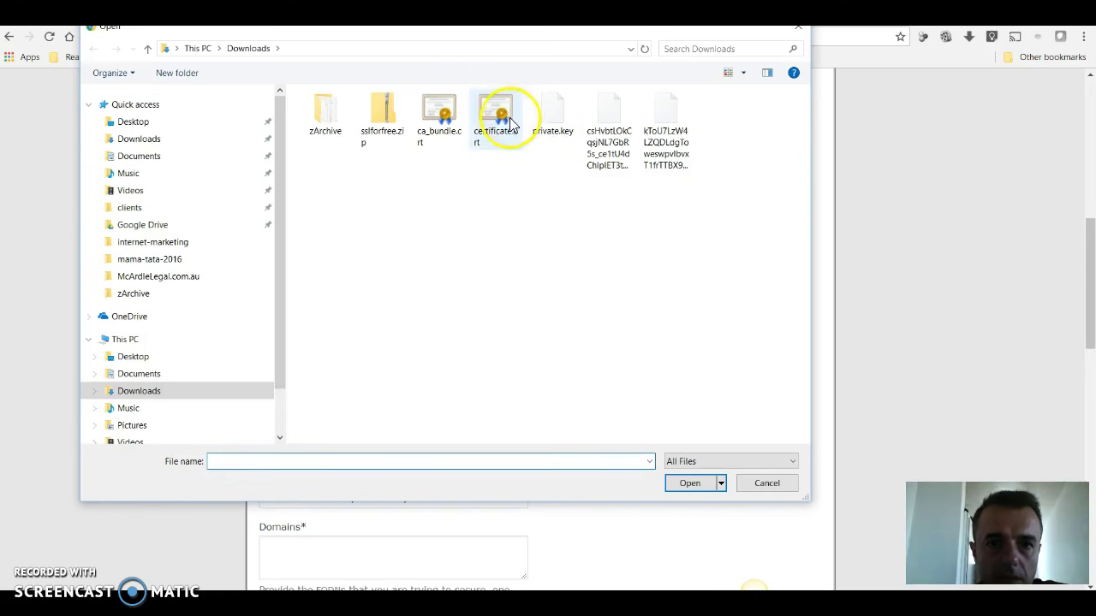
left_click(495, 124)
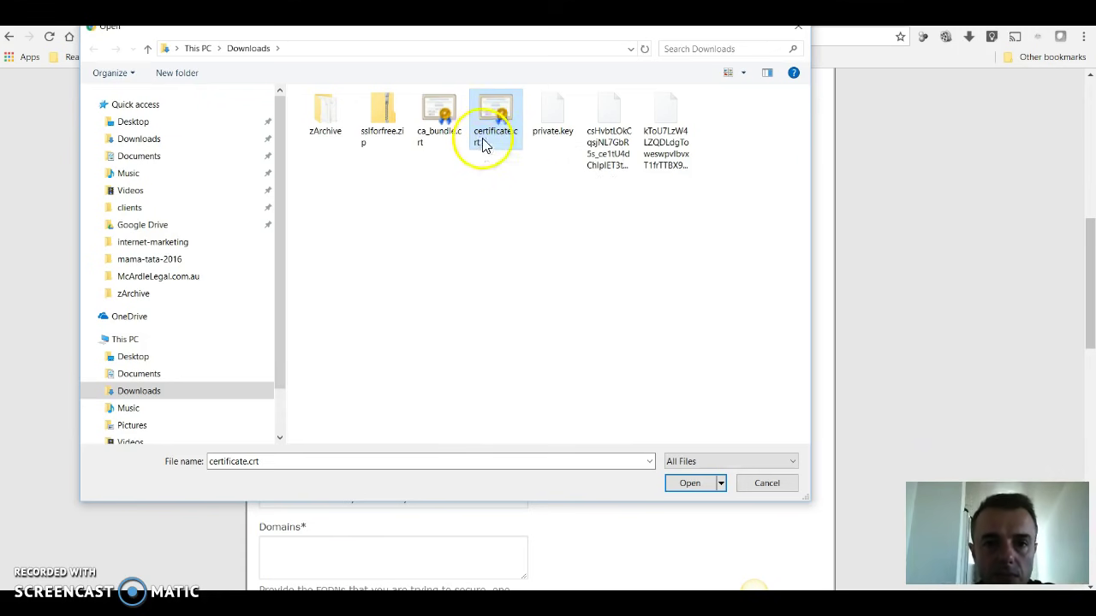
left_click(689, 485)
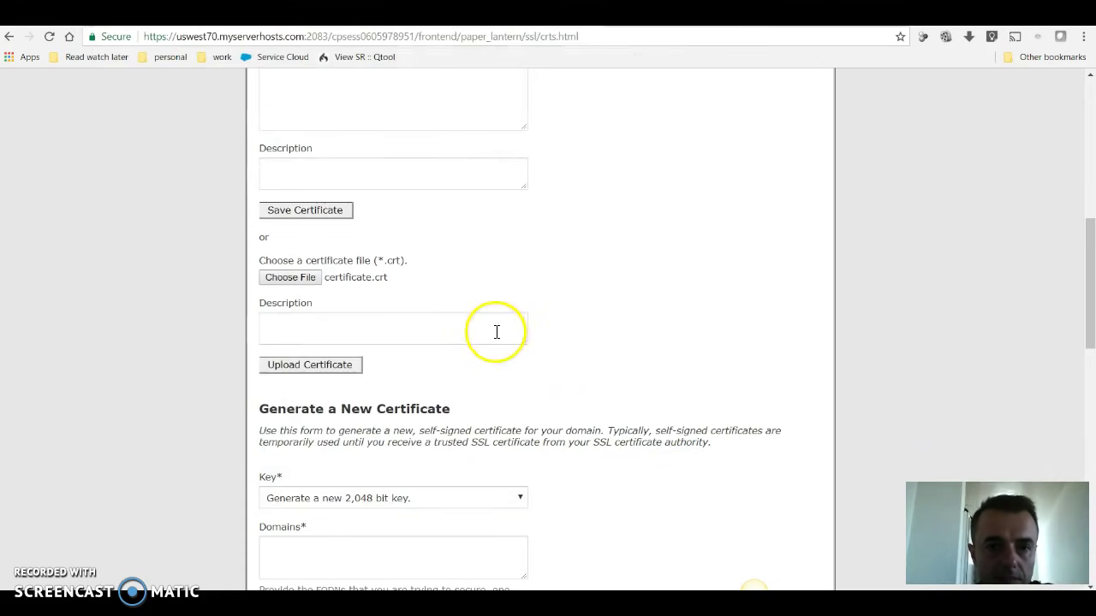
left_click(325, 367)
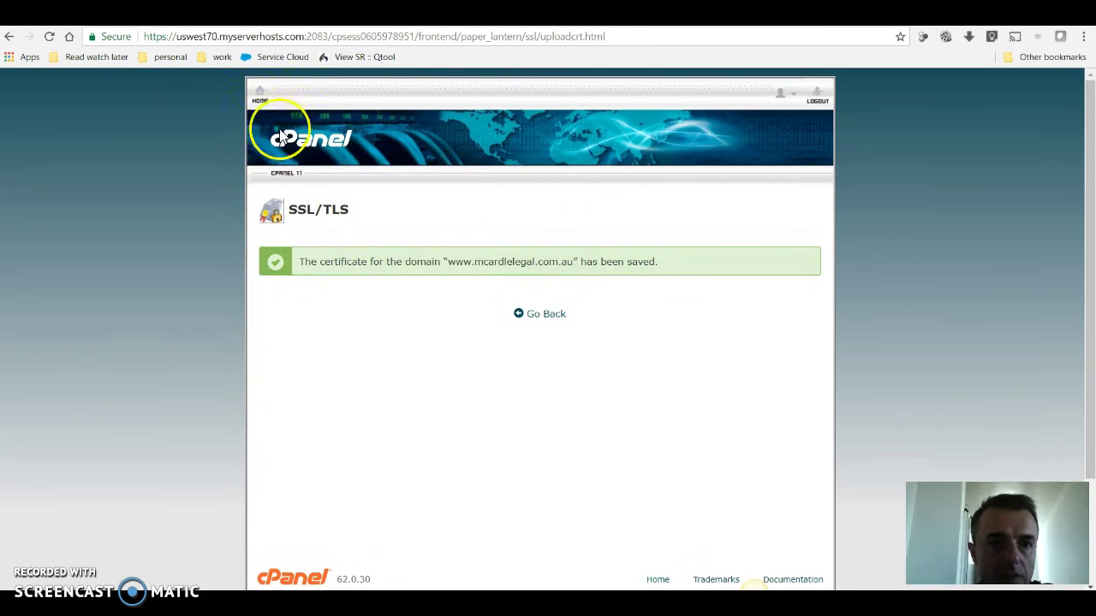
Return from the certificates list to the SSL/TLS page and open Install SSL on sites.
scroll(549, 257, "down", 2)
left_click(549, 182)
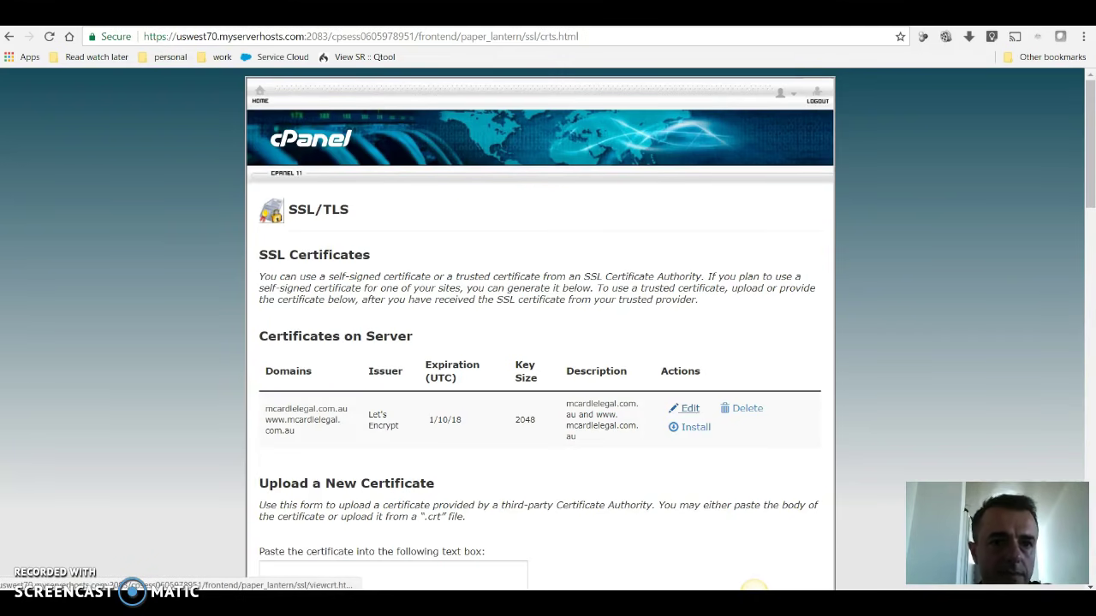
left_click(308, 214)
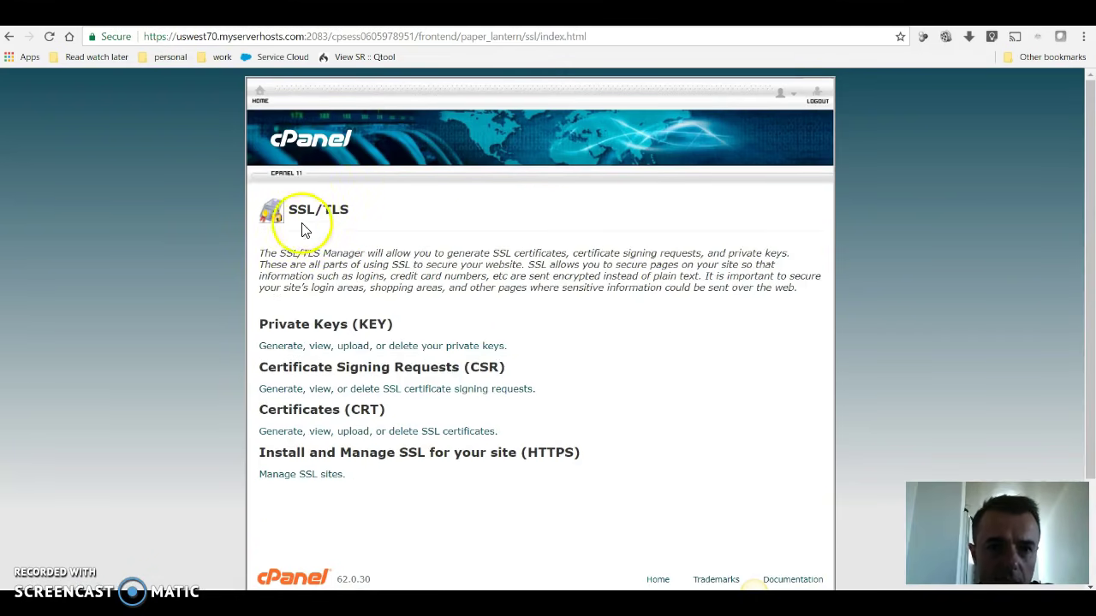
left_click(307, 479)
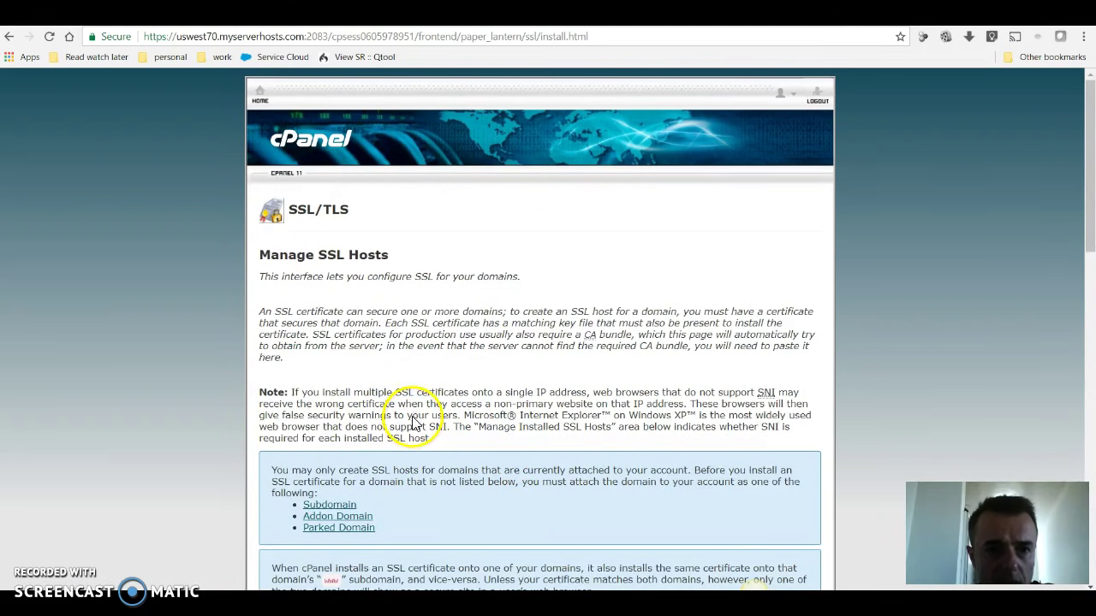
Select mcardlelegal.com.au, autofill its certificate and key, and install the certificate.
scroll(412, 423, "down", 5)
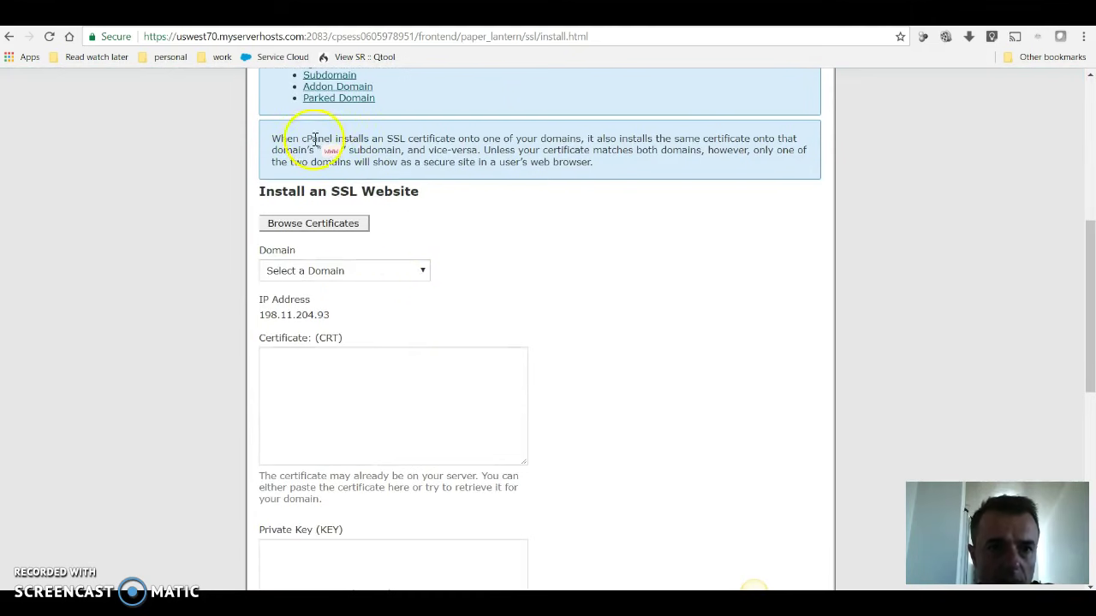
scroll(392, 403, "up", 5)
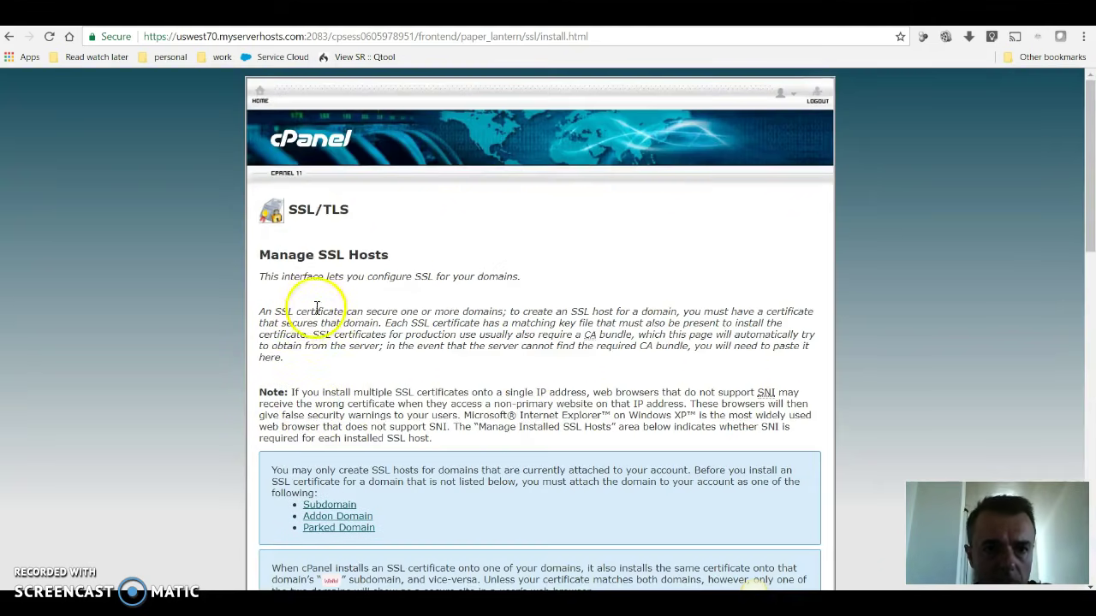
scroll(453, 379, "down", 1)
scroll(468, 391, "down", 3)
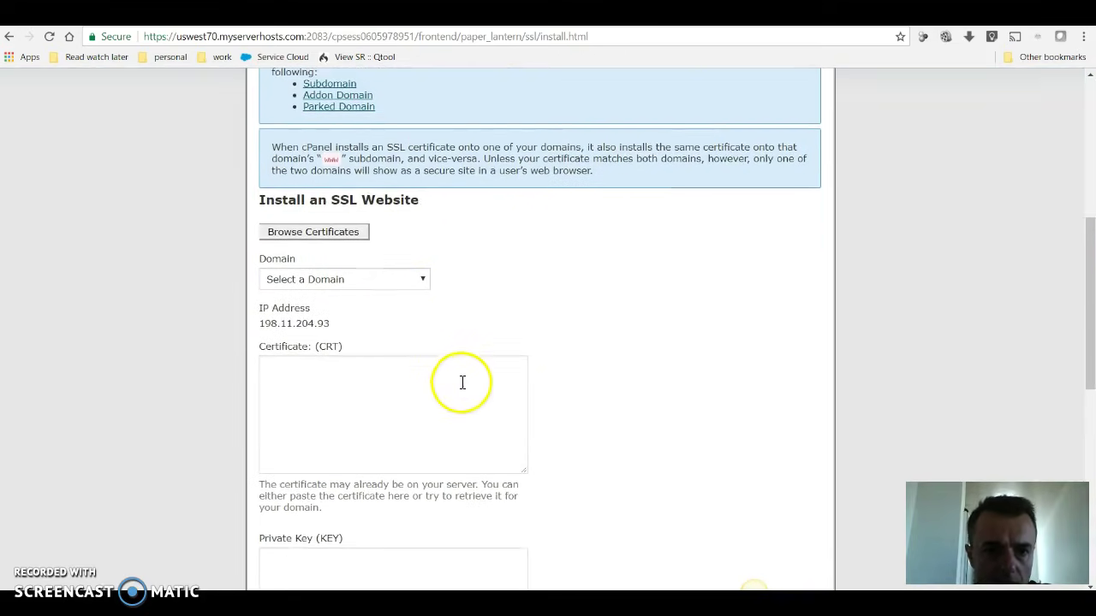
left_click(385, 271)
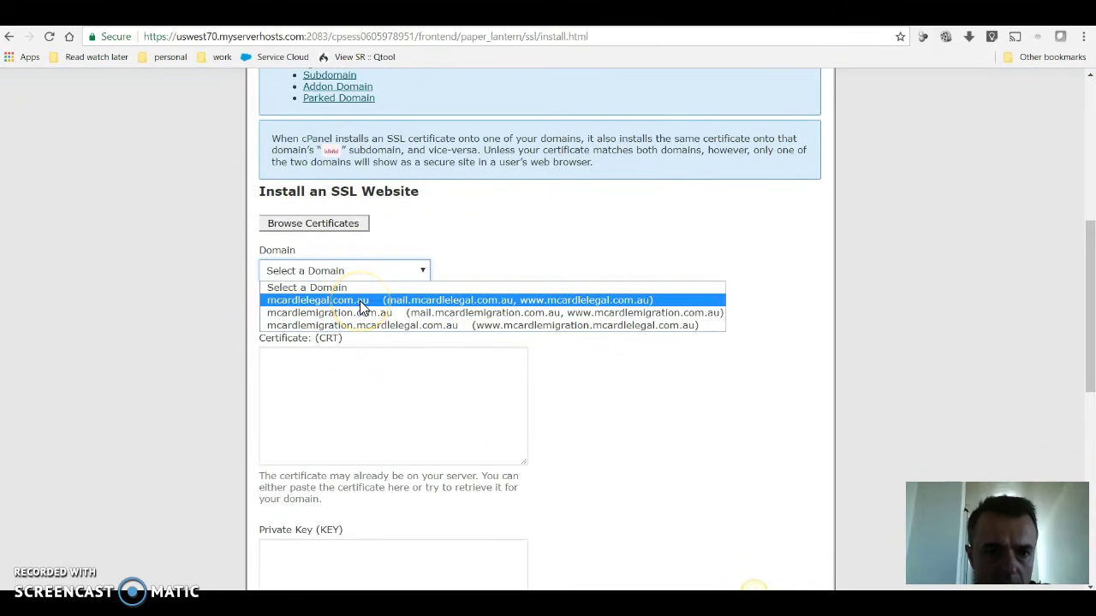
left_click(360, 302)
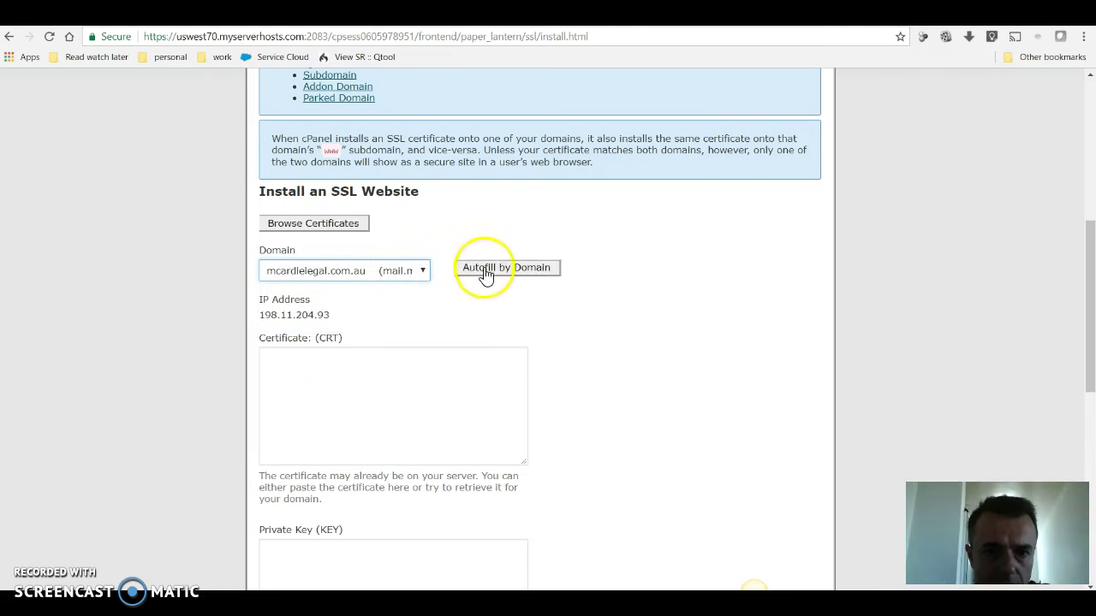
left_click(513, 269)
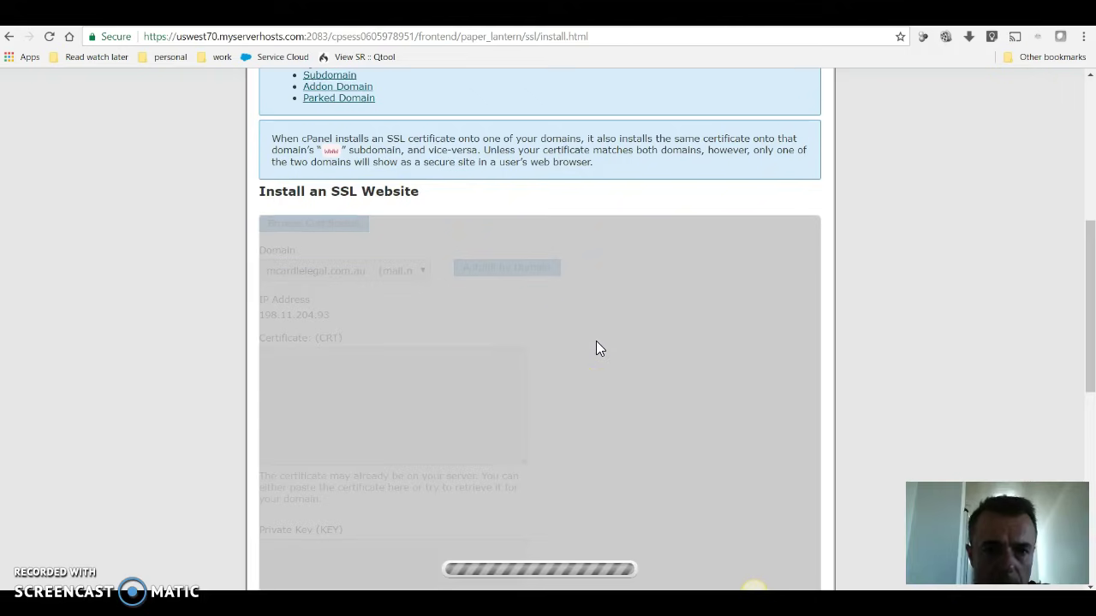
scroll(606, 355, "down", 2)
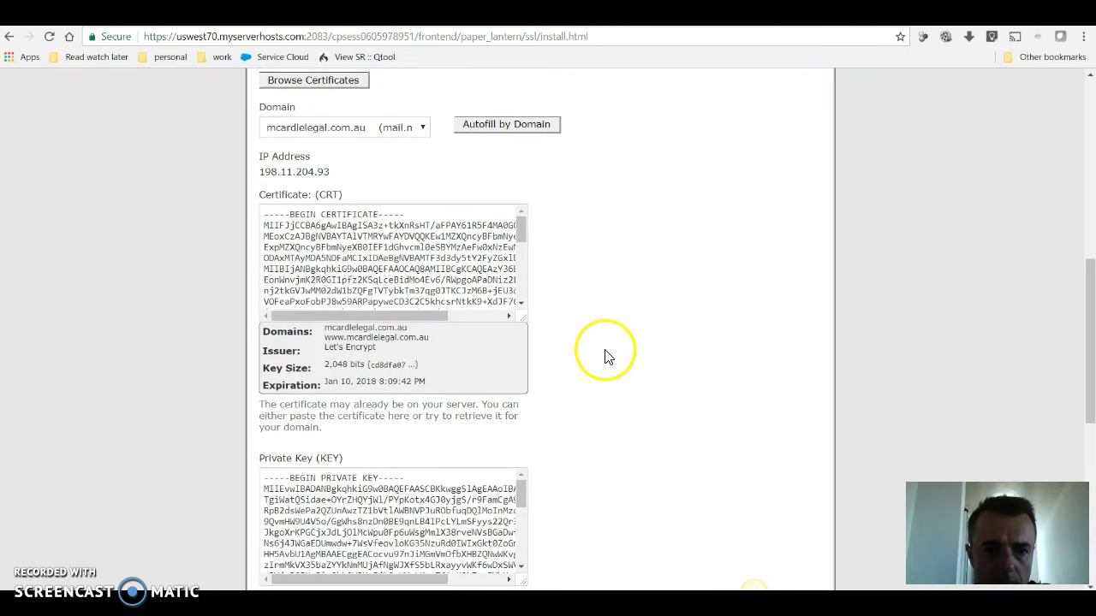
scroll(605, 355, "down", 5)
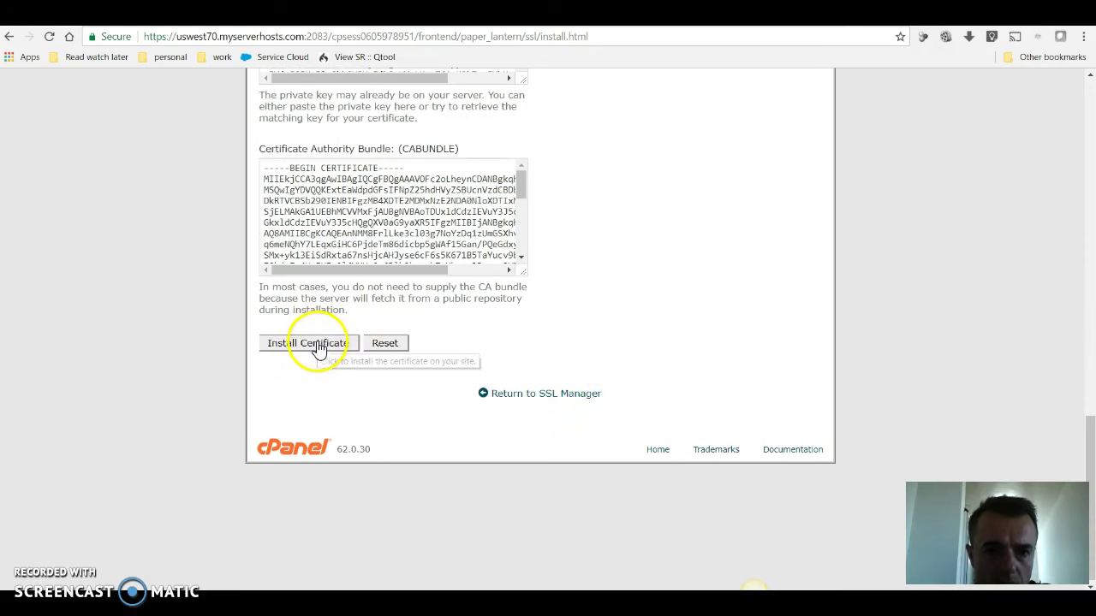
left_click(317, 347)
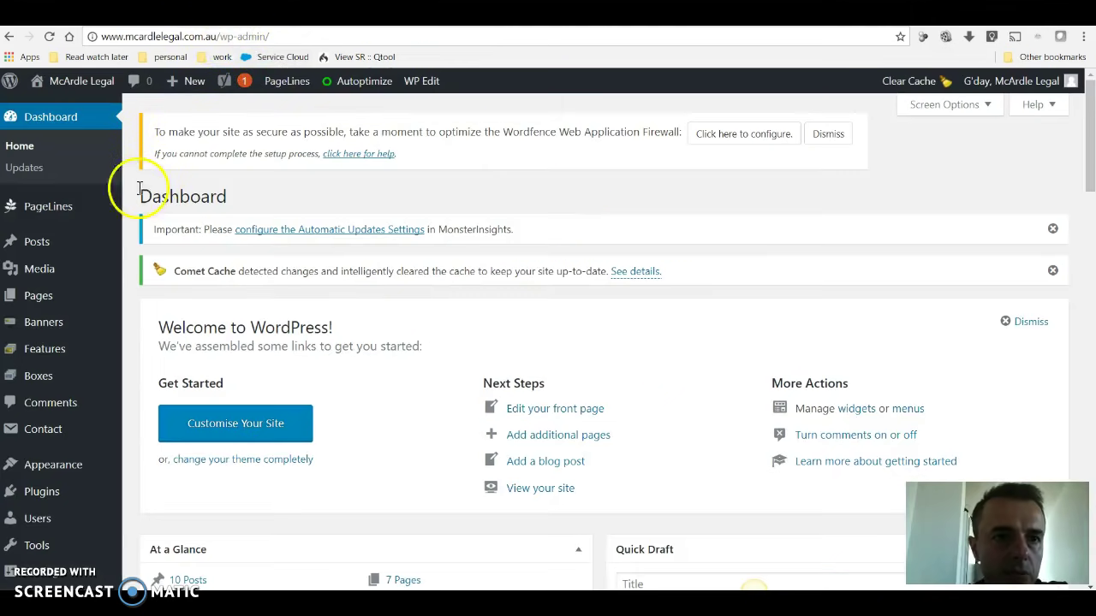
Open the WordPress General Settings page.
scroll(34, 360, "down", 2)
scroll(43, 377, "down", 3)
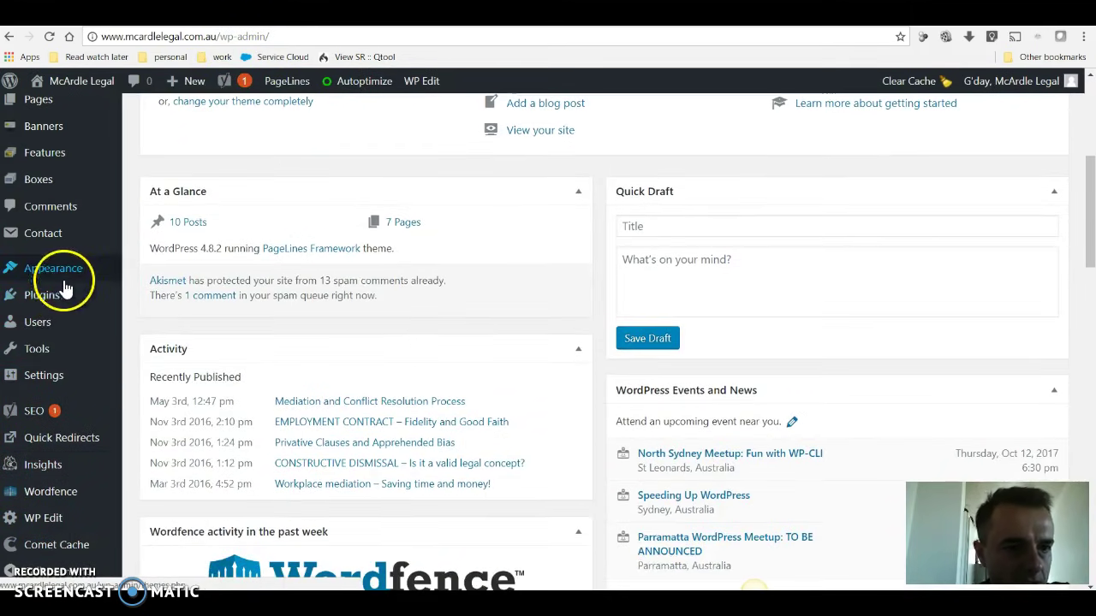
scroll(54, 392, "down", 1)
scroll(66, 432, "up", 3)
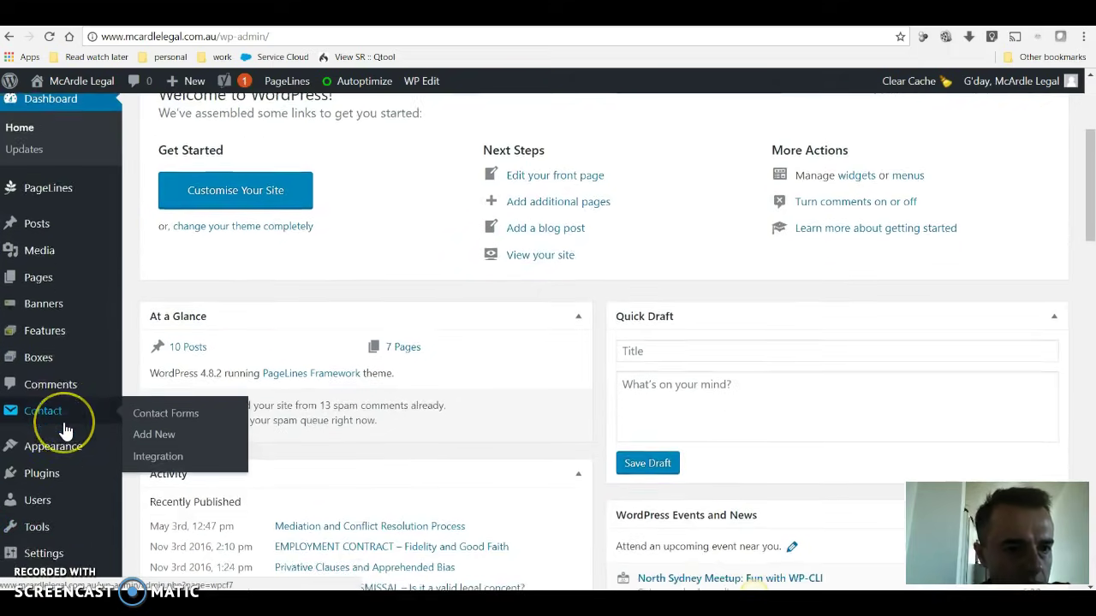
scroll(66, 431, "down", 2)
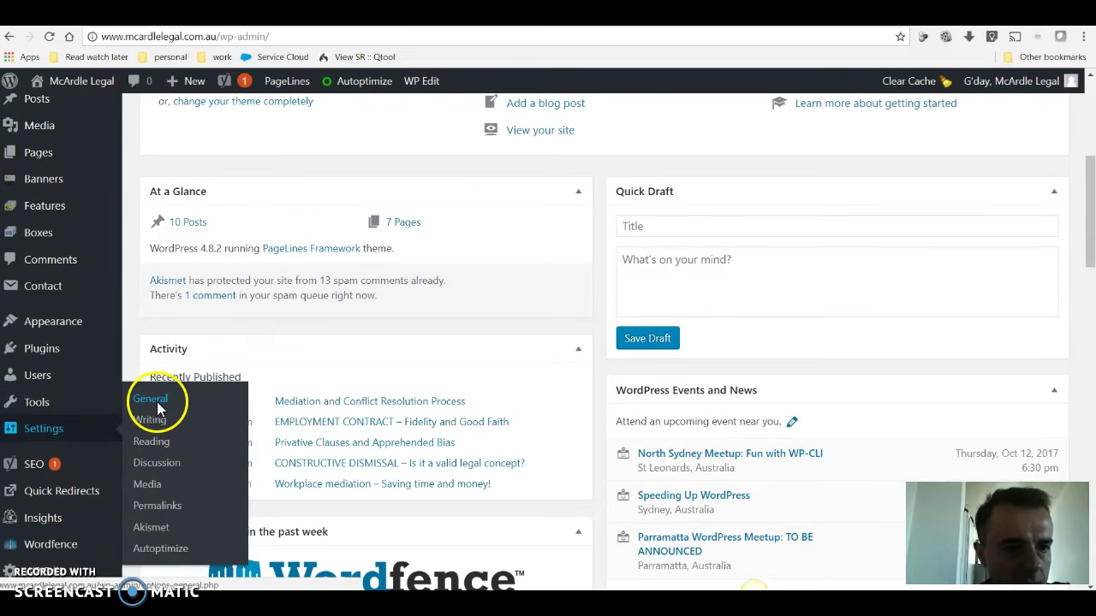
left_click(159, 409)
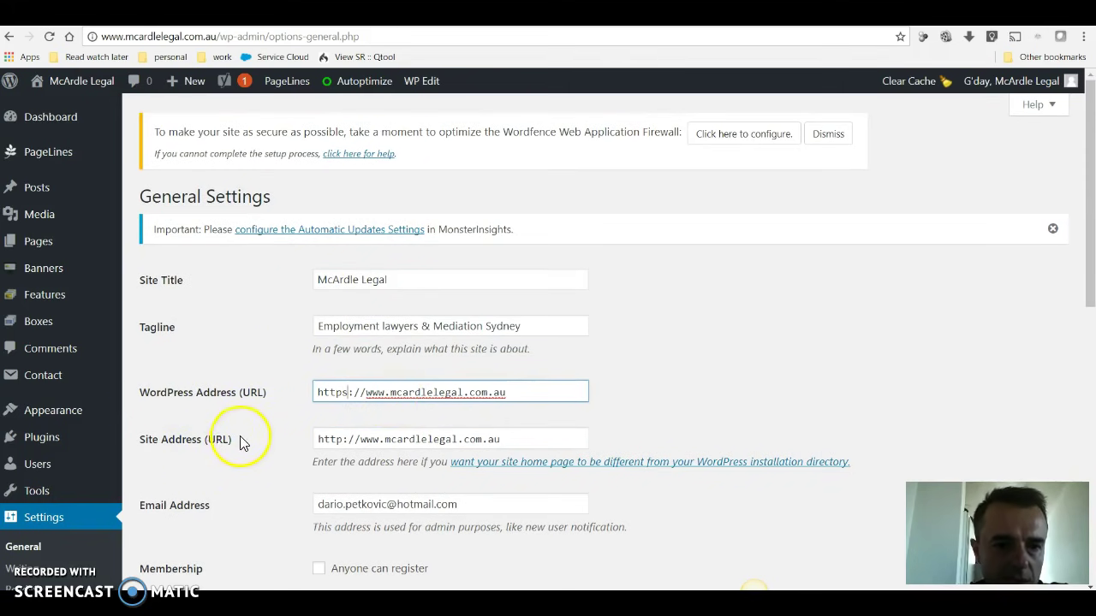
Change the WordPress and Site Address from http to https and save changes.
left_click(346, 439)
type("s")
scroll(599, 403, "down", 2)
scroll(599, 407, "down", 6)
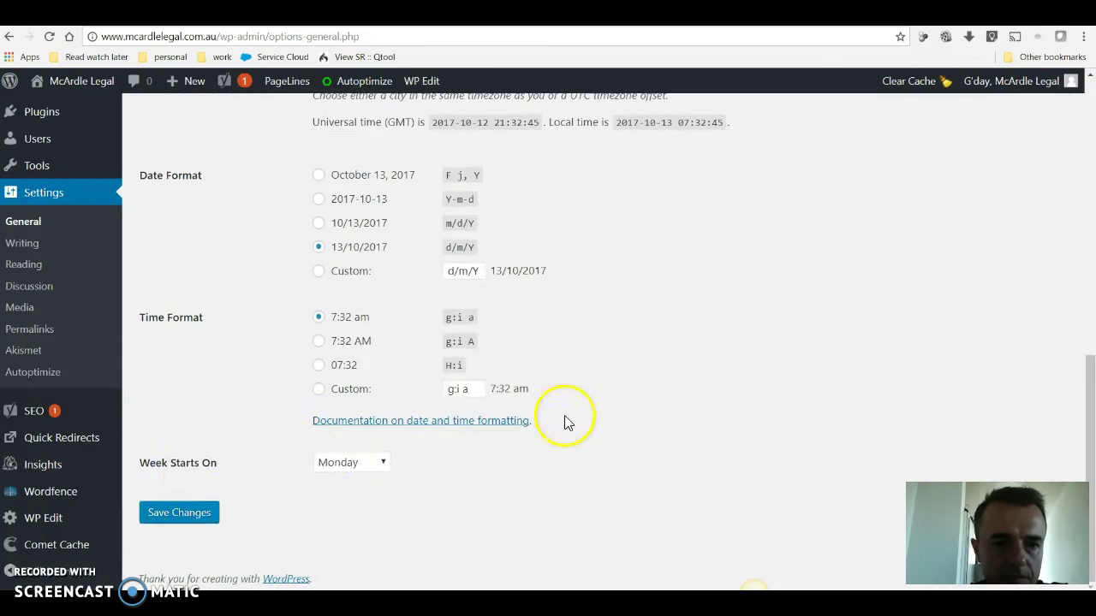
left_click(180, 513)
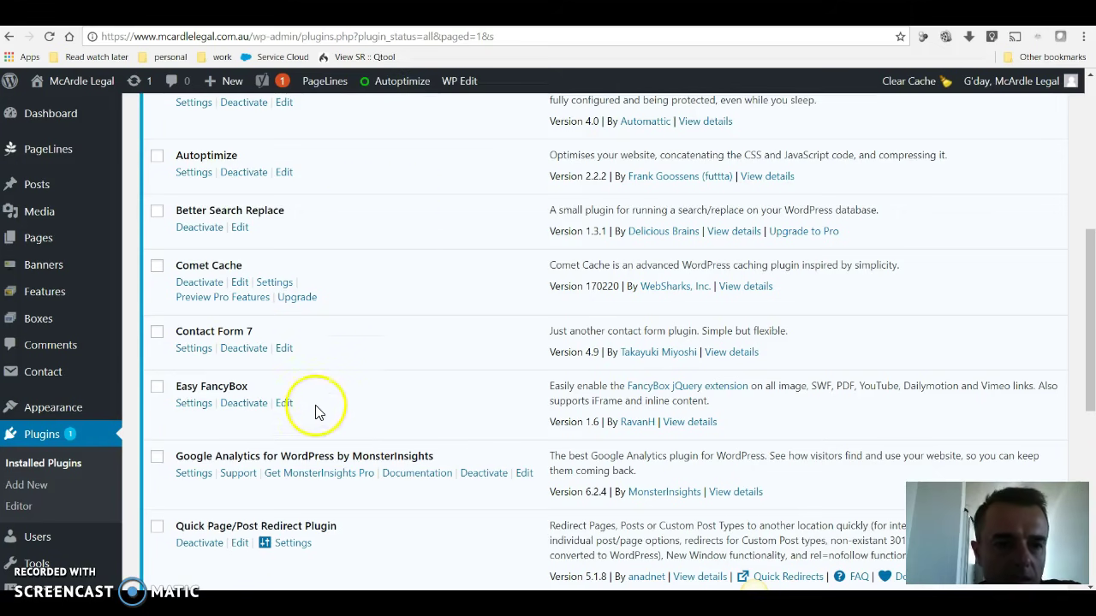
Open Better Search Replace from the Tools menu in the WordPress admin sidebar.
scroll(333, 354, "up", 5)
scroll(333, 354, "up", 2)
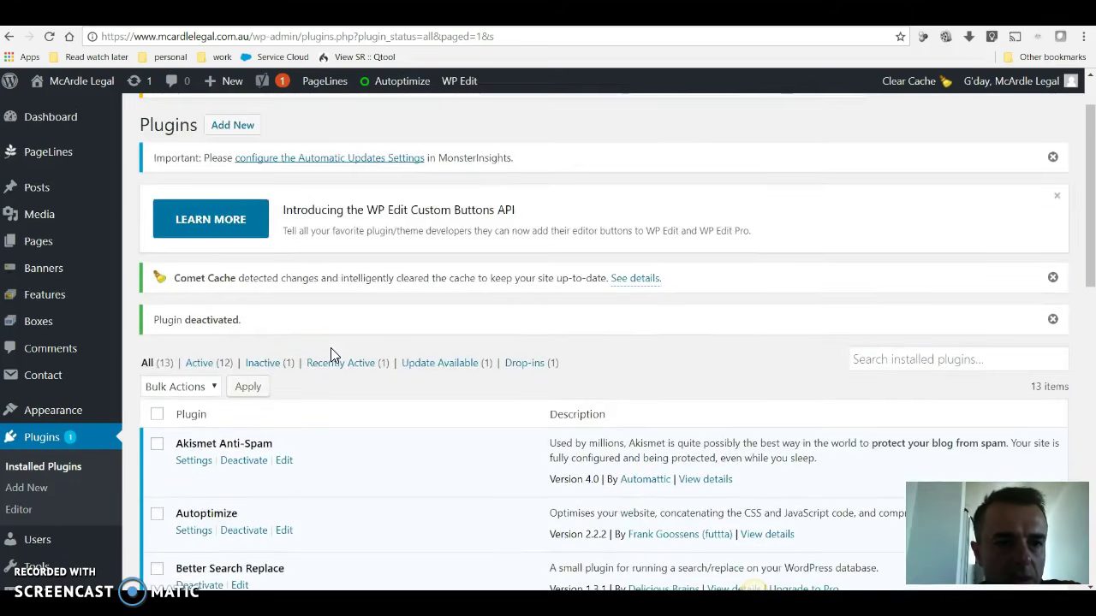
scroll(334, 354, "down", 3)
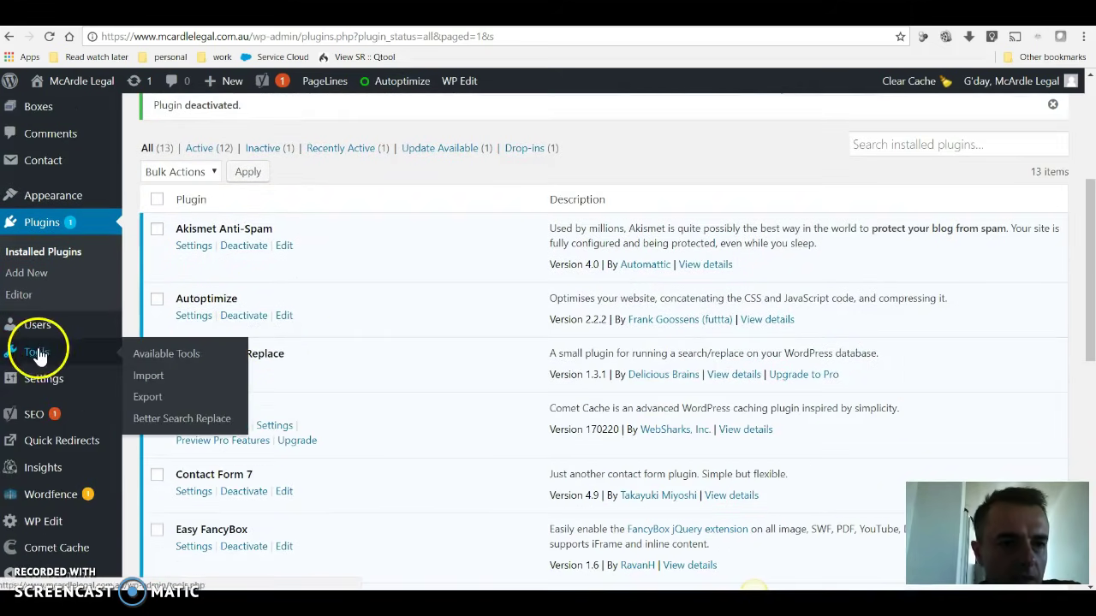
scroll(233, 341, "up", 3)
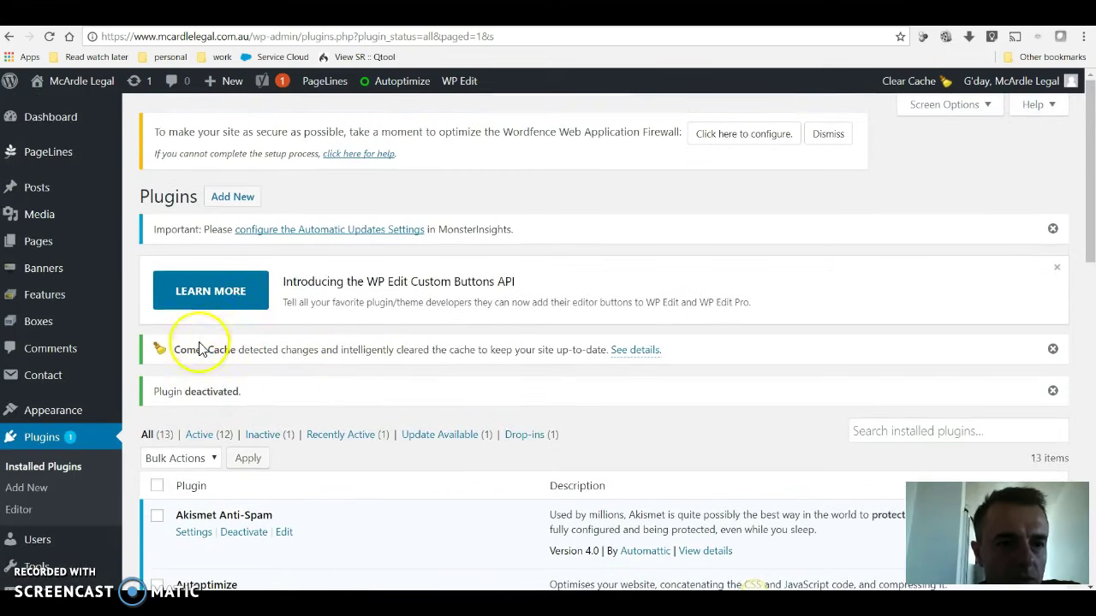
scroll(179, 379, "down", 3)
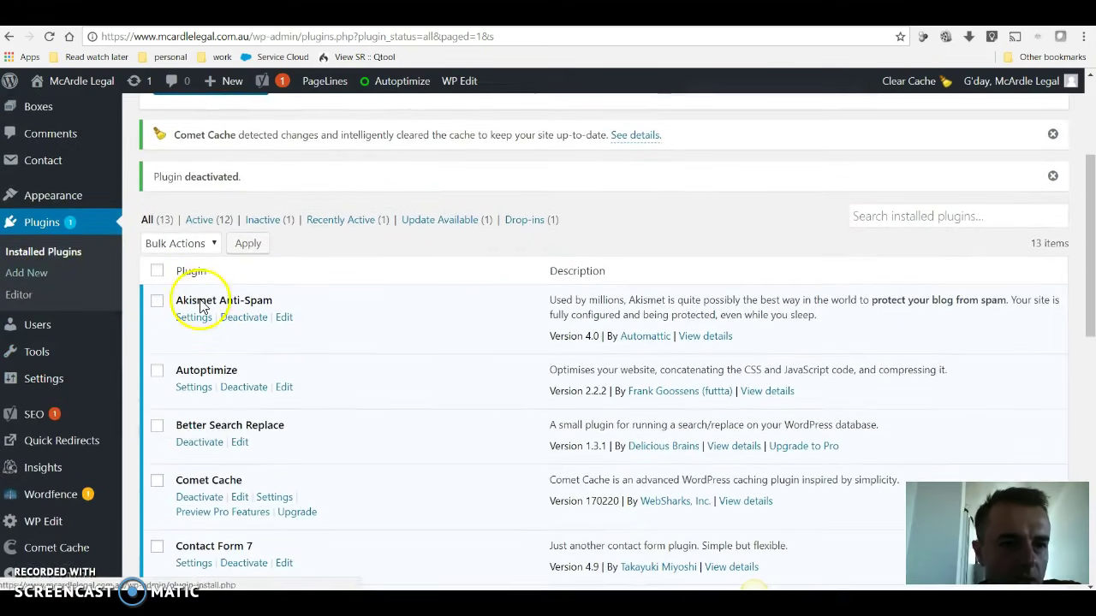
scroll(335, 359, "down", 3)
scroll(335, 360, "down", 1)
scroll(334, 359, "up", 1)
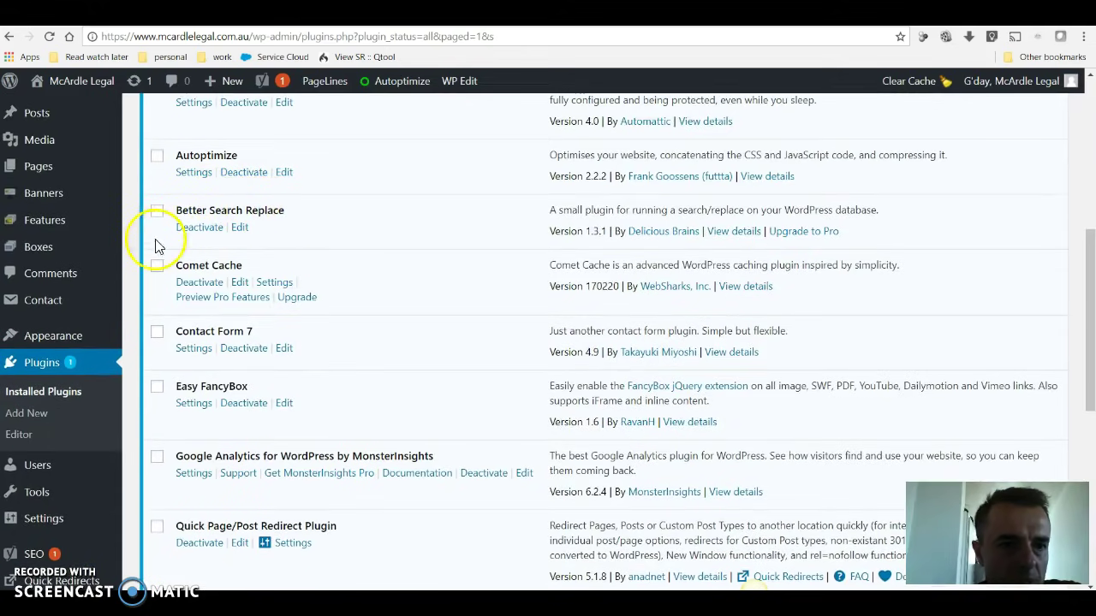
scroll(60, 436, "down", 1)
scroll(60, 438, "down", 1)
mouse_move(49, 420)
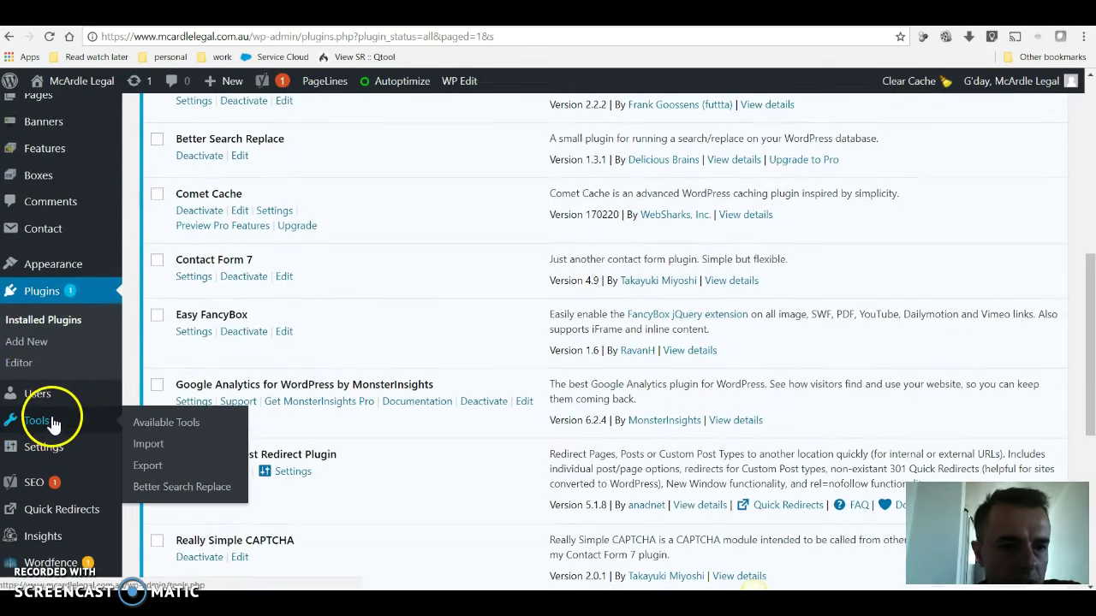
left_click(175, 488)
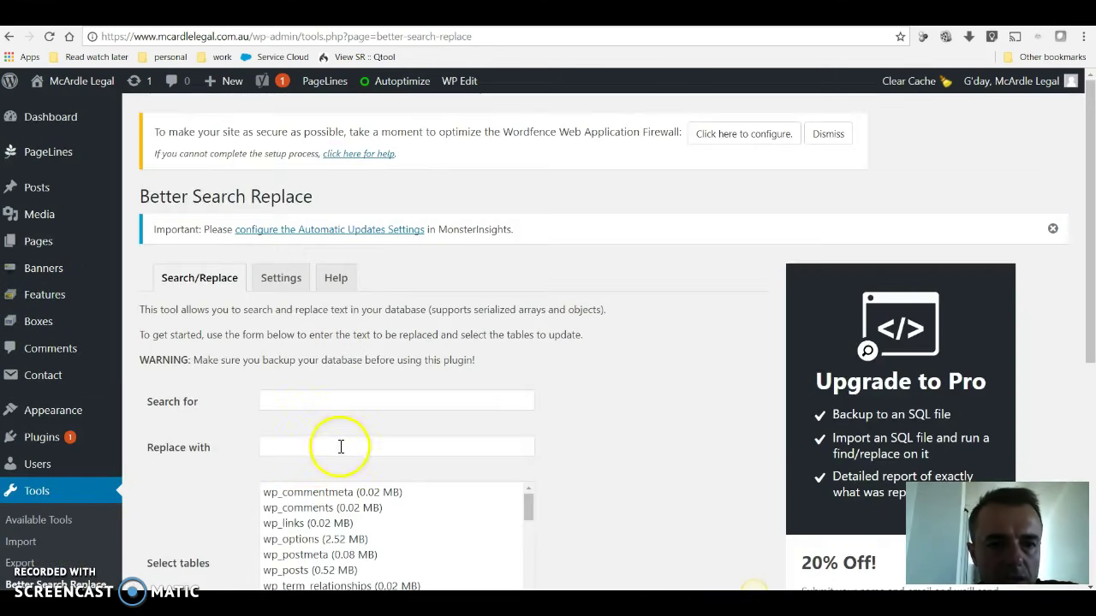
Fill Search for with http: and Replace with with https:.
scroll(502, 359, "down", 3)
scroll(567, 358, "down", 1)
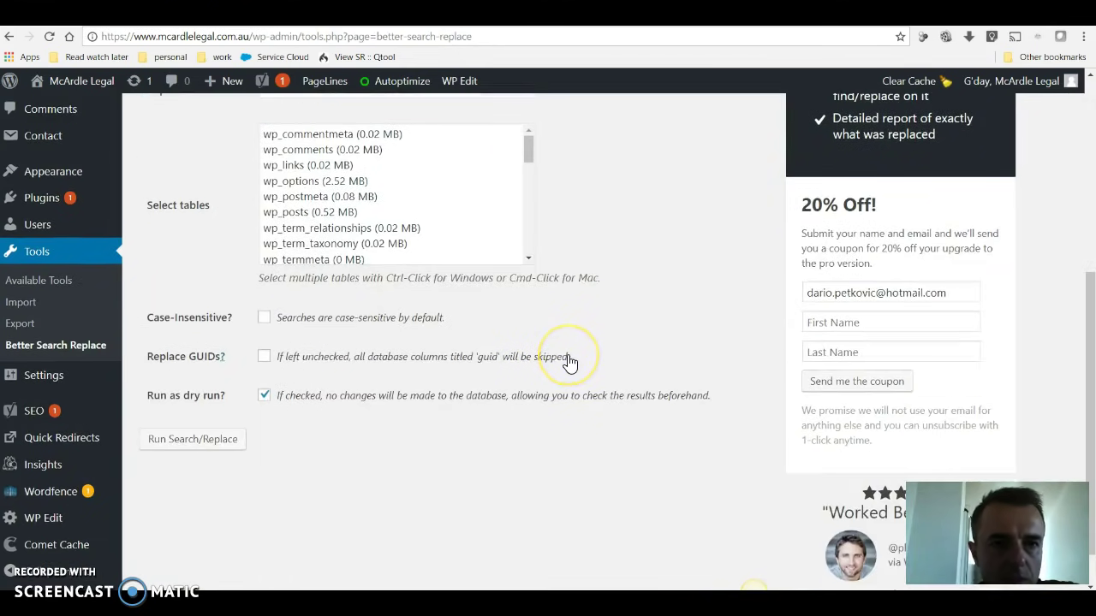
scroll(513, 326, "up", 1)
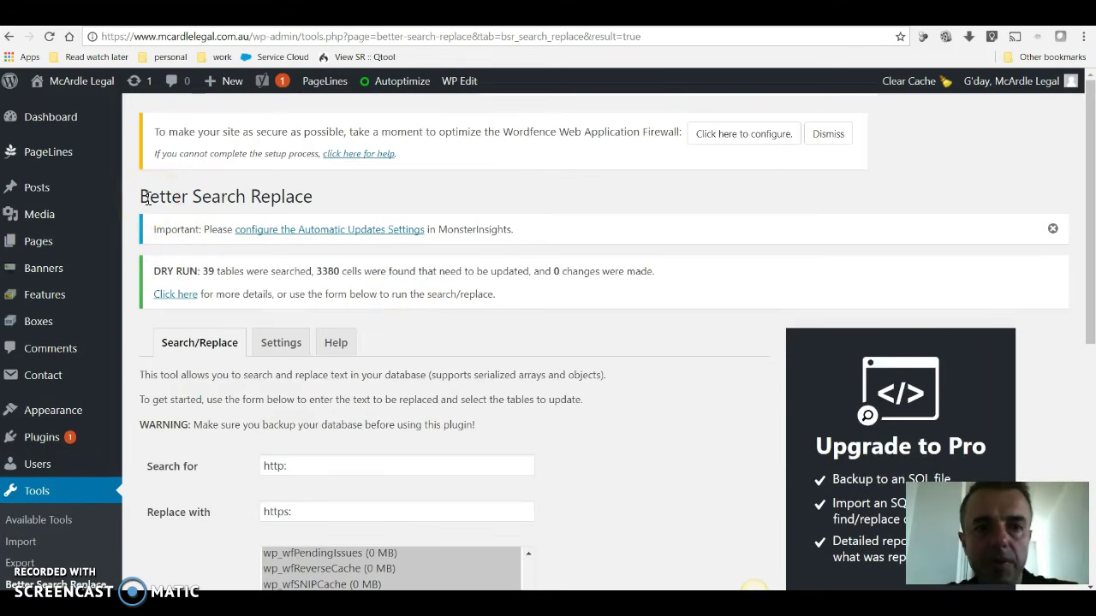
scroll(399, 296, "down", 3)
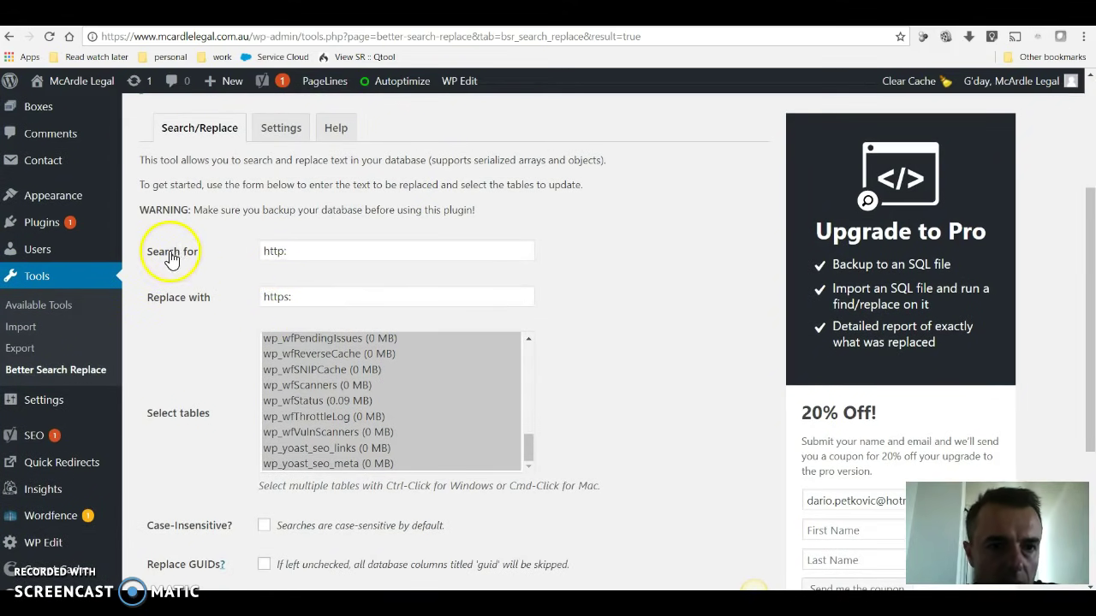
left_click(299, 252)
left_click_drag(299, 252, 273, 253)
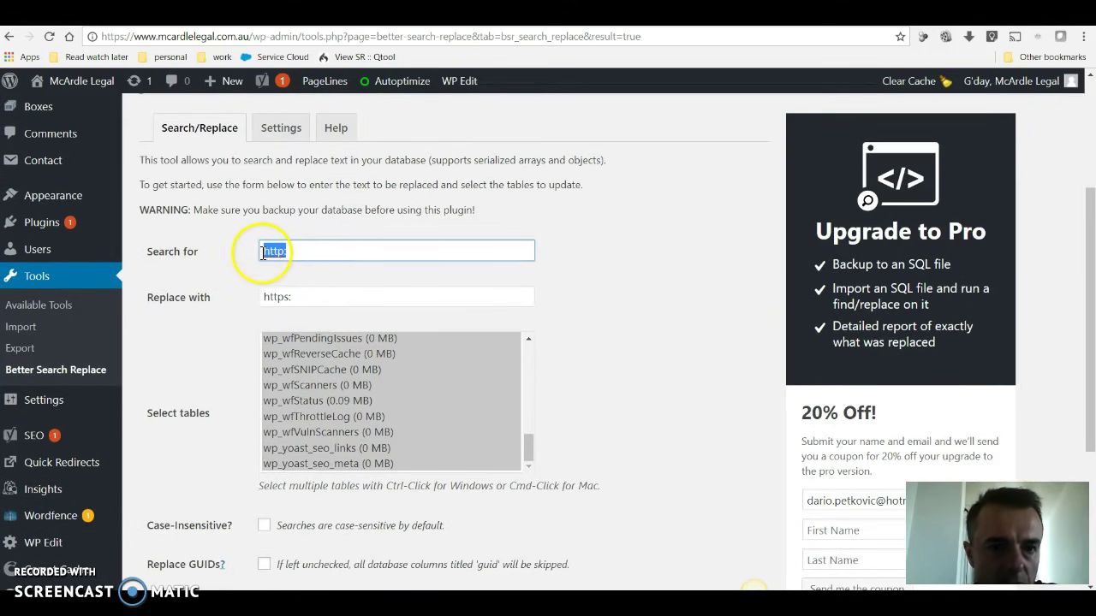
left_click_drag(320, 297, 262, 297)
Select all tables and dry-run the replacement, finding 3380 cells in 39 tables.
scroll(214, 312, "down", 1)
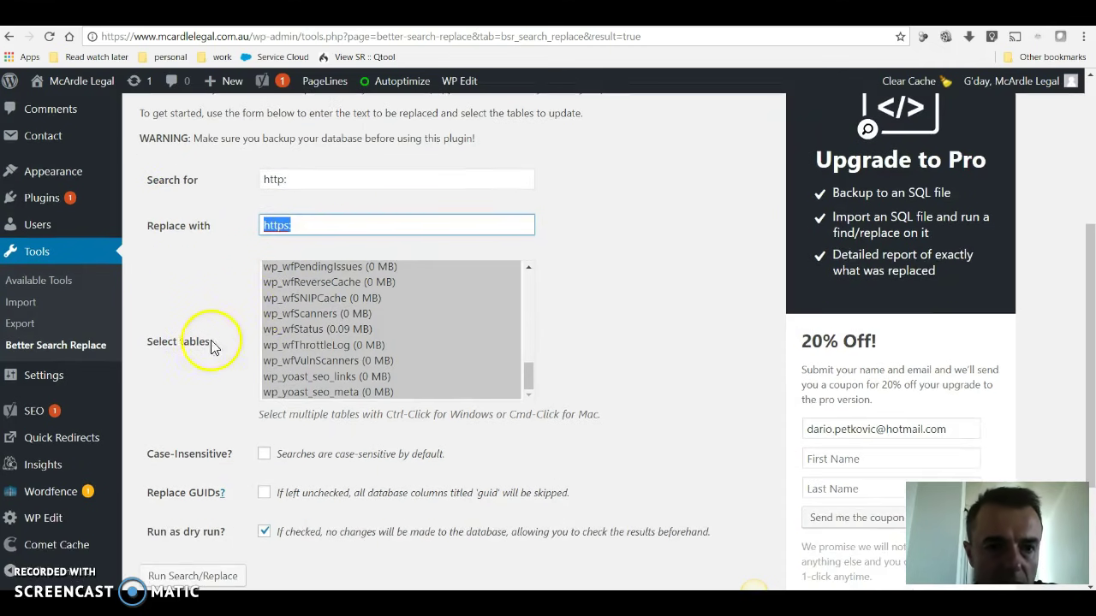
mouse_move(528, 375)
left_mouse_down()
mouse_move(514, 272)
mouse_move(529, 293)
mouse_move(525, 384)
left_mouse_up()
scroll(327, 432, "down", 1)
scroll(327, 433, "down", 2)
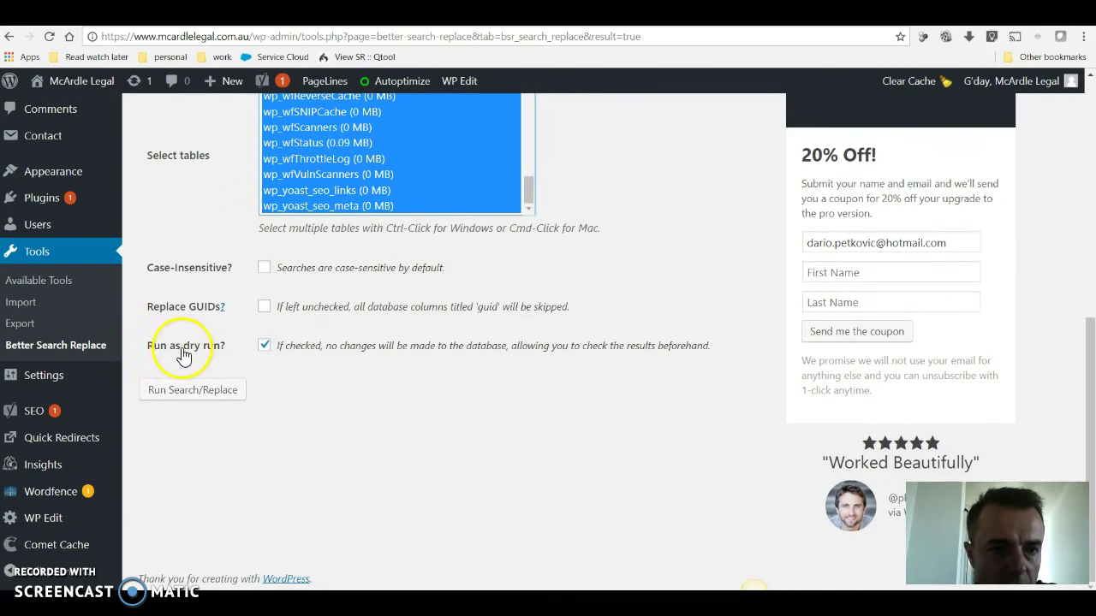
left_click(193, 390)
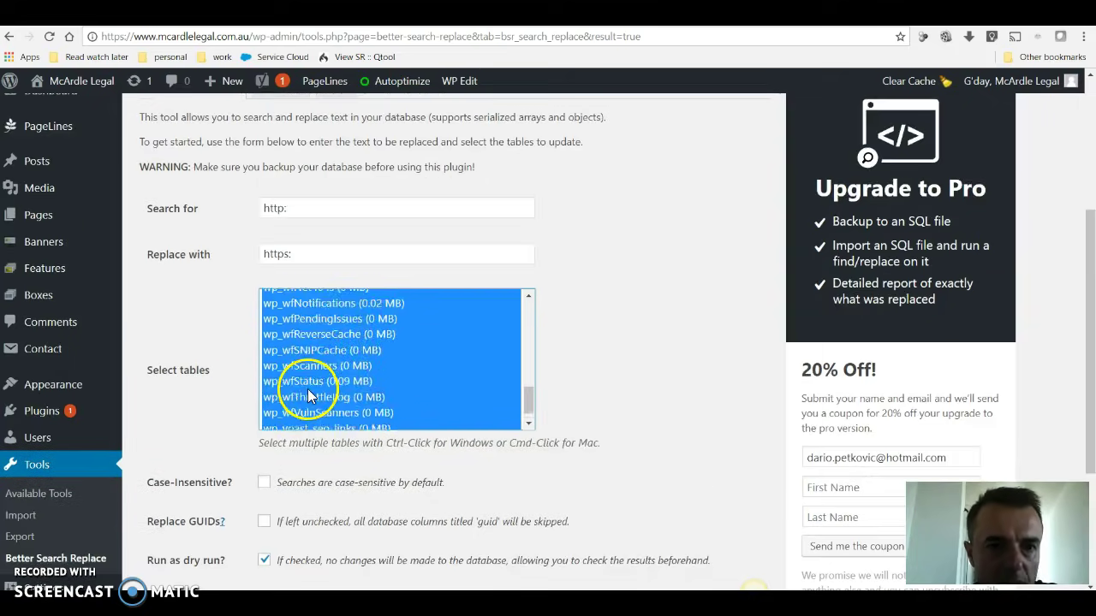
scroll(201, 284, "up", 1)
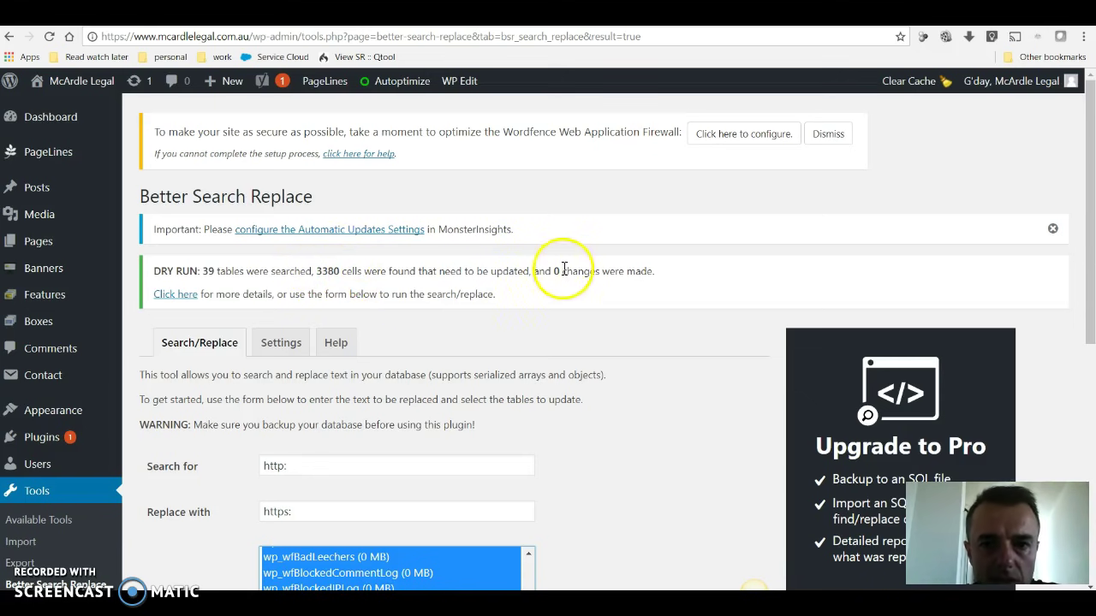
Uncheck Run as dry run, reselect all 39 tables, and run the real http: to https: replacement.
left_click_drag(552, 271, 676, 285)
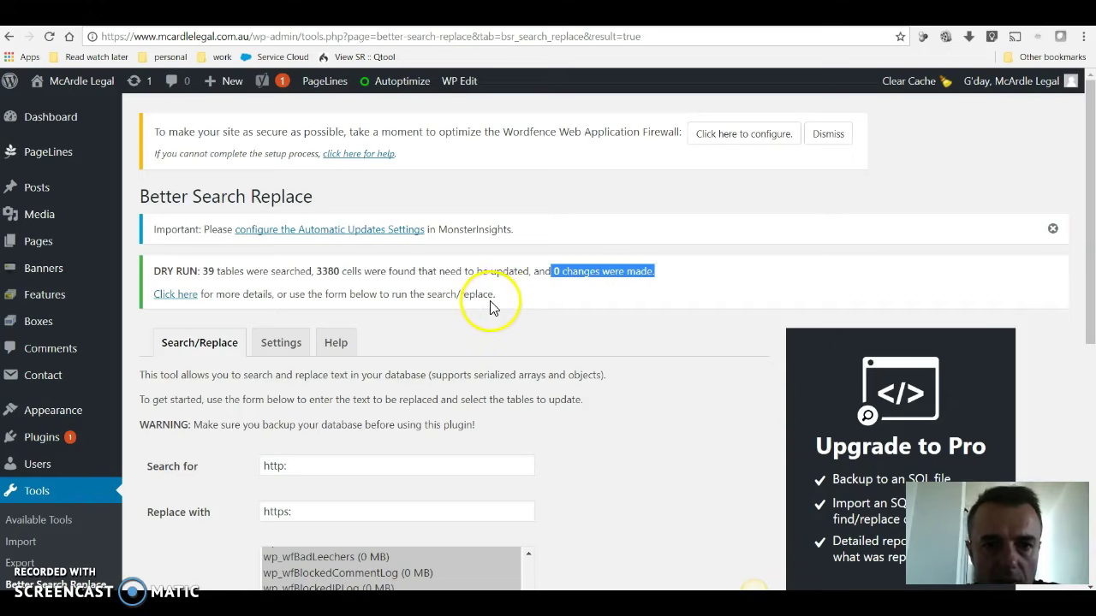
scroll(505, 296, "down", 3)
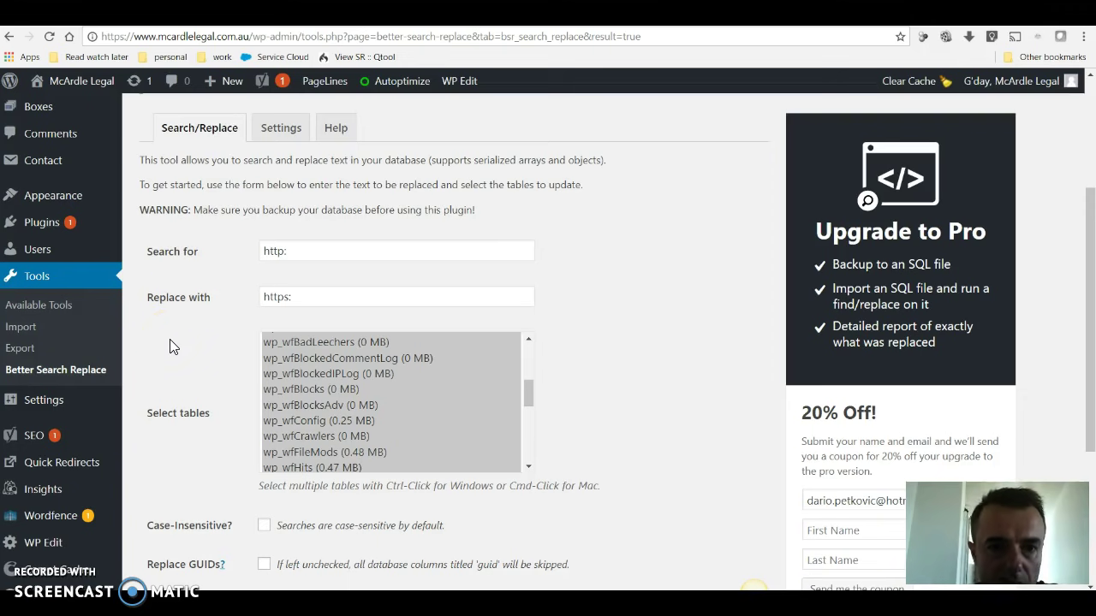
scroll(169, 345, "down", 3)
left_click(264, 389)
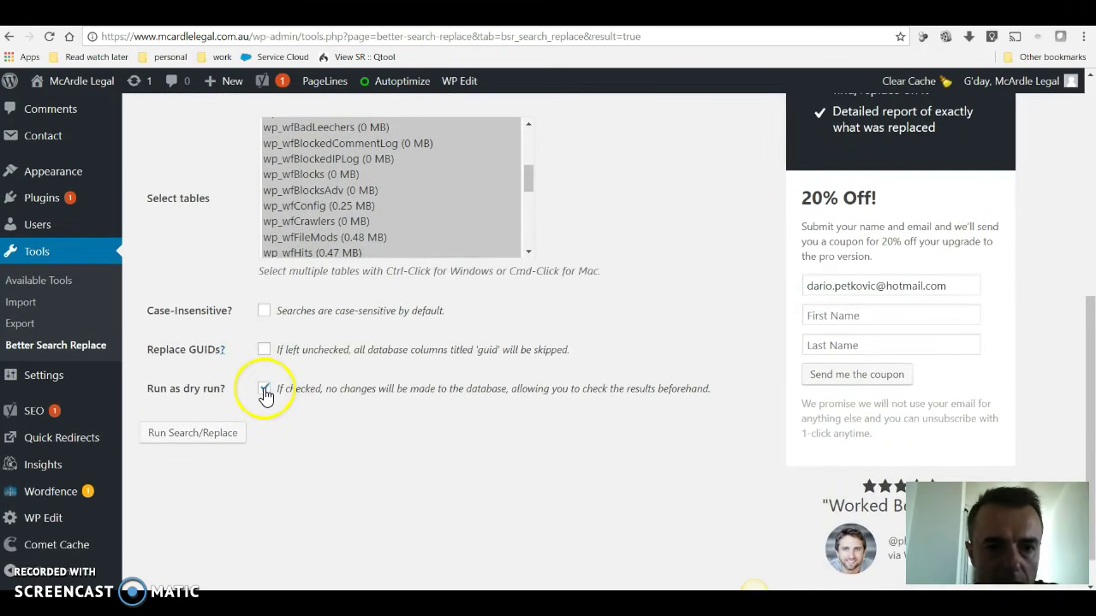
left_click(265, 390)
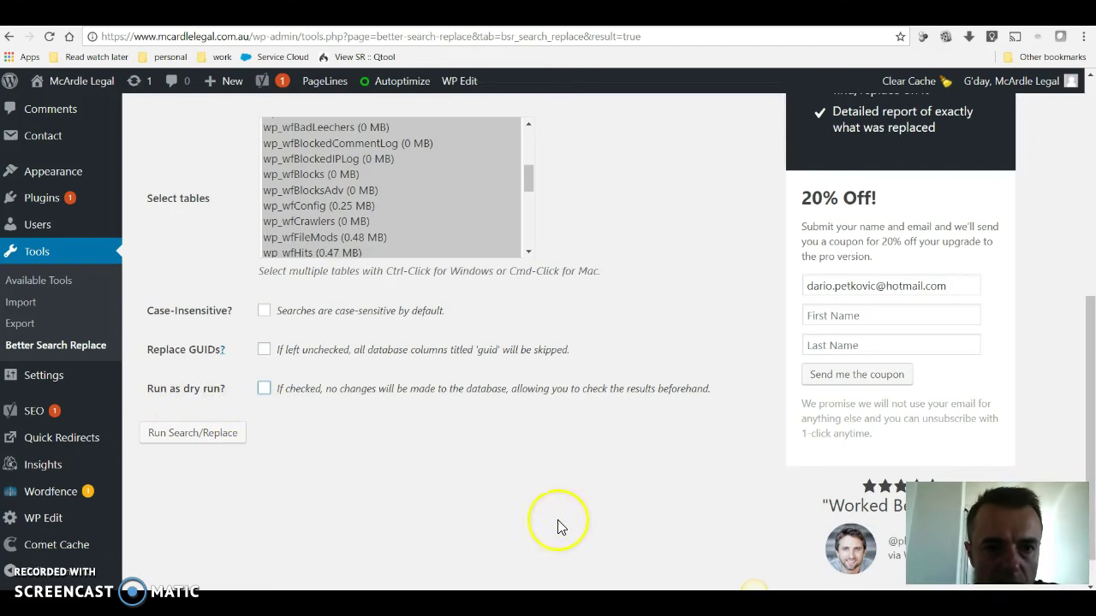
scroll(655, 506, "up", 2)
left_click_drag(540, 330, 533, 398)
scroll(580, 428, "down", 2)
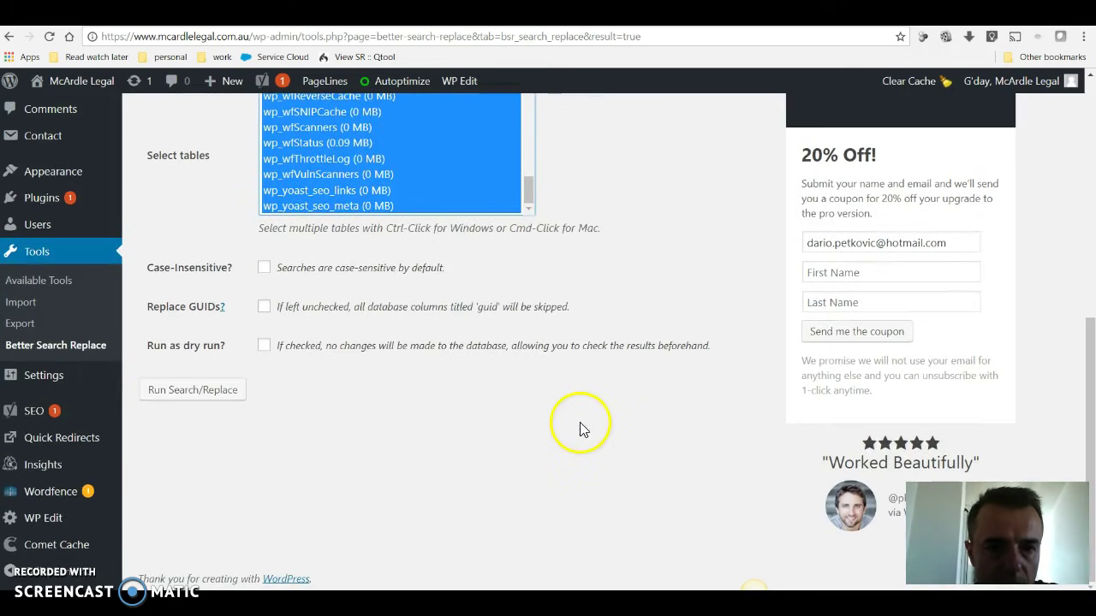
left_click(192, 392)
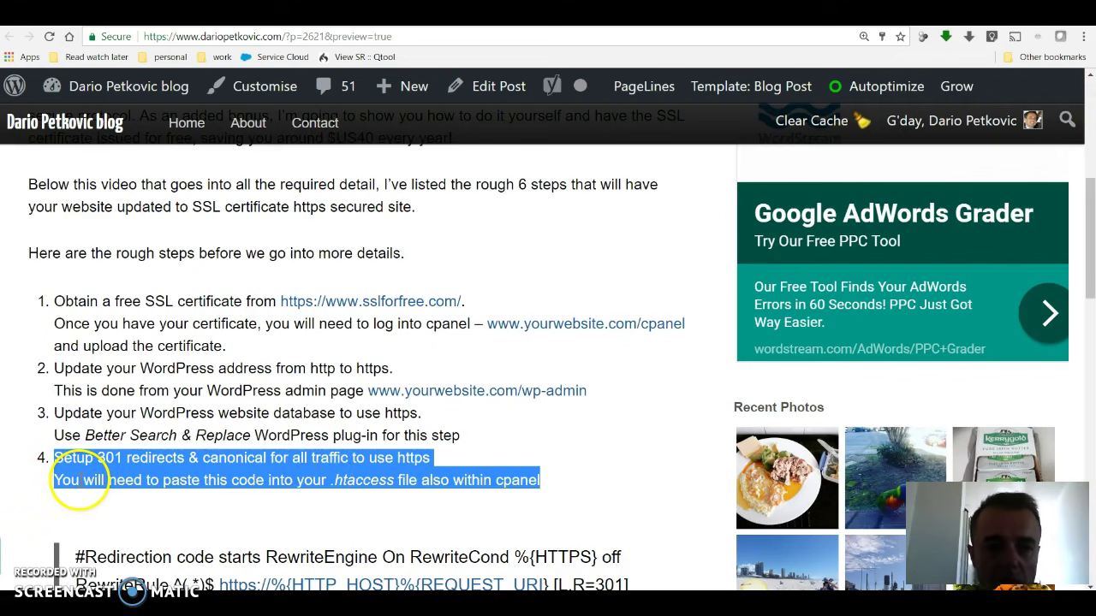
scroll(128, 488, "down", 2)
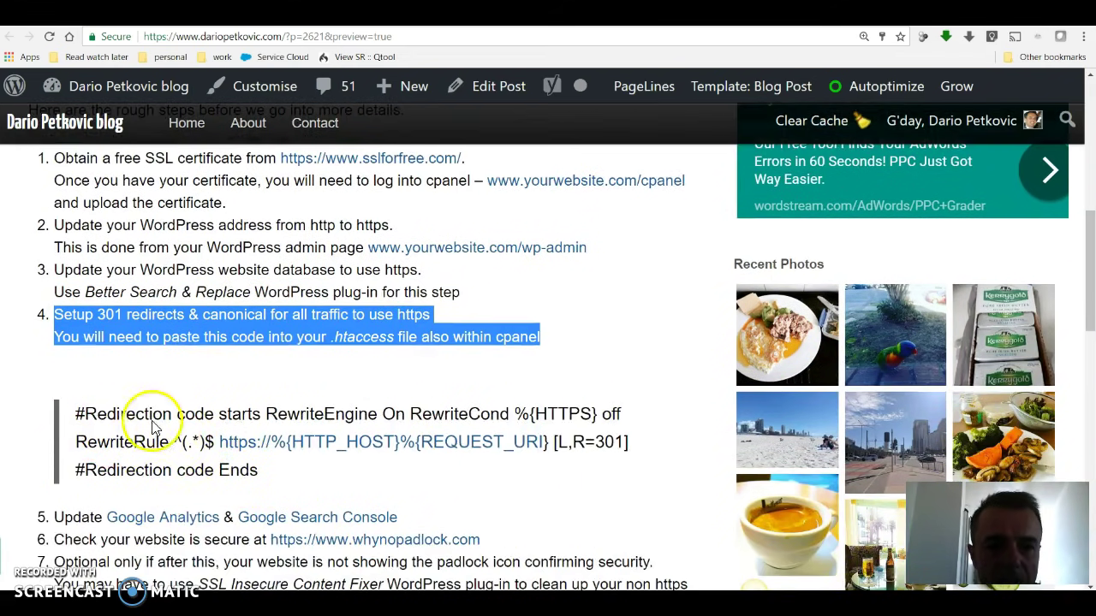
scroll(129, 368, "up", 1)
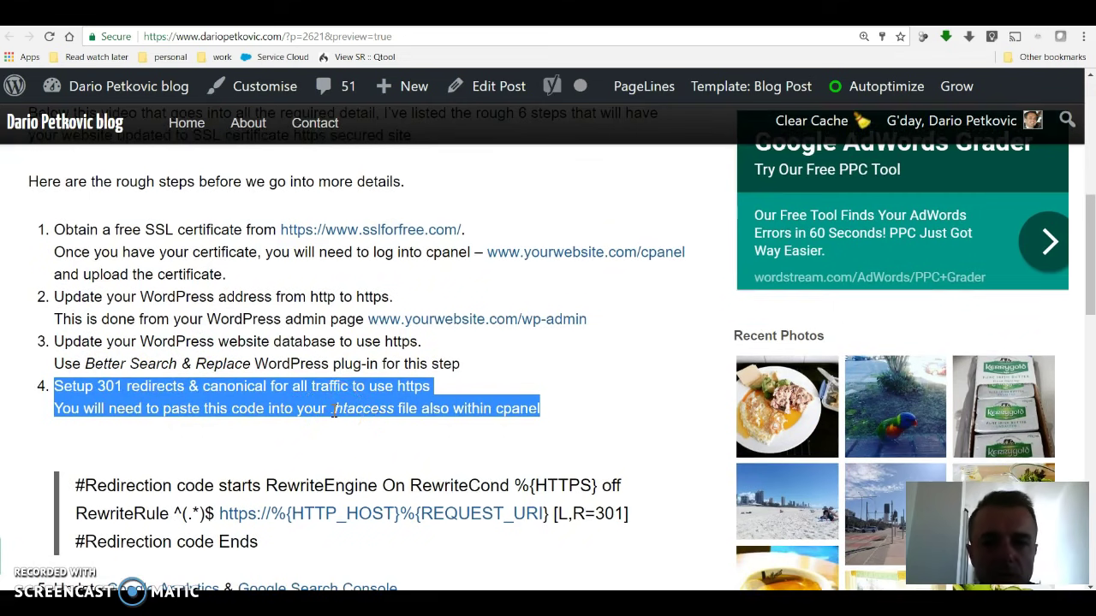
left_click(514, 410)
left_click_drag(497, 410, 551, 418)
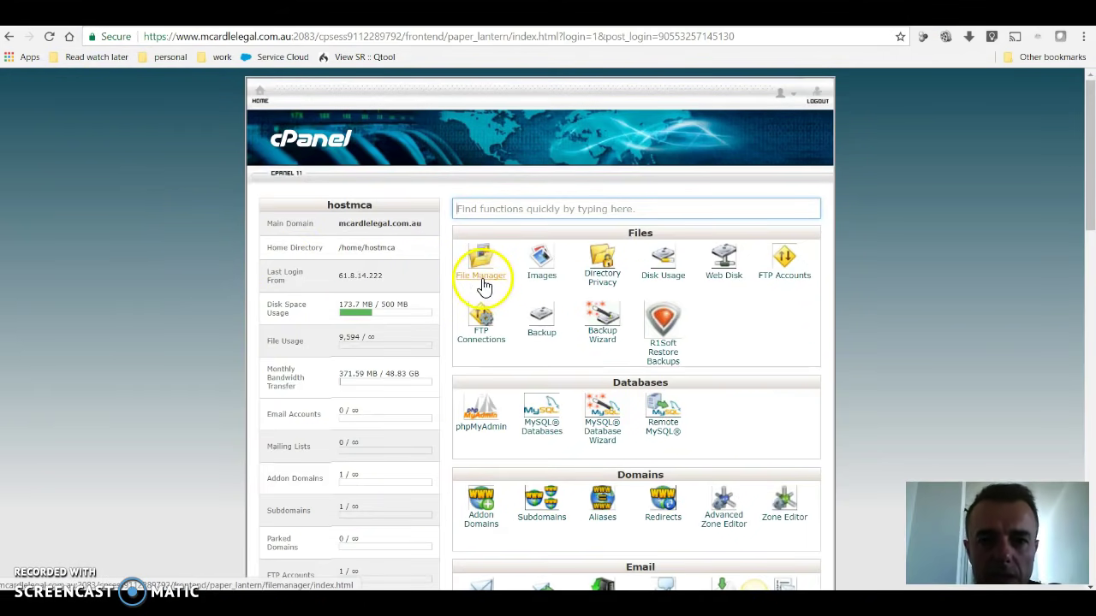
Open public_html/.htaccess from File Manager in the Code Editor.
left_click(482, 283)
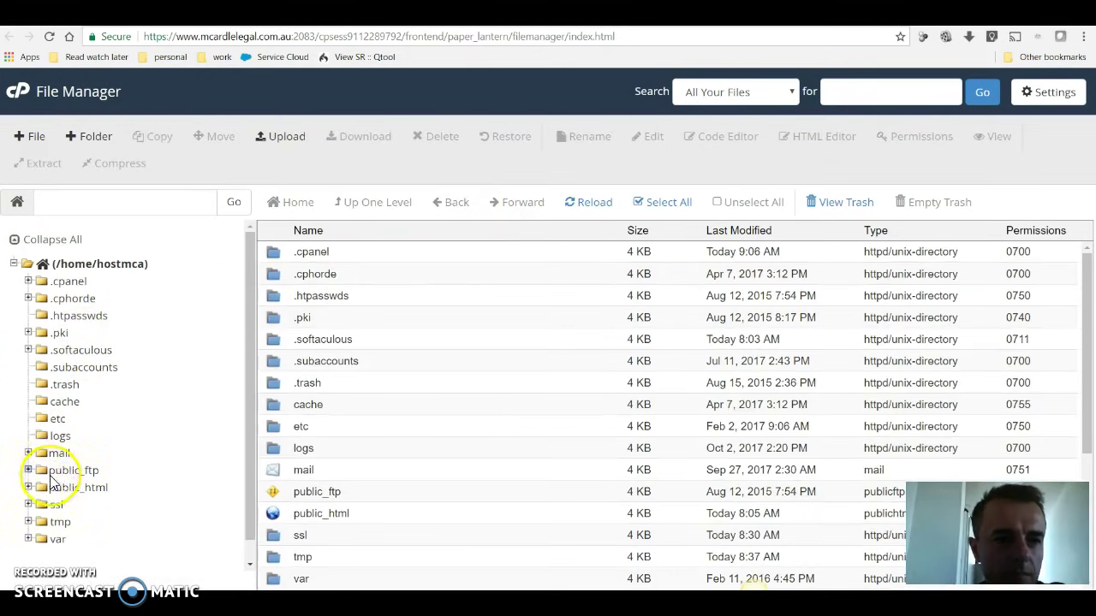
left_click(42, 494)
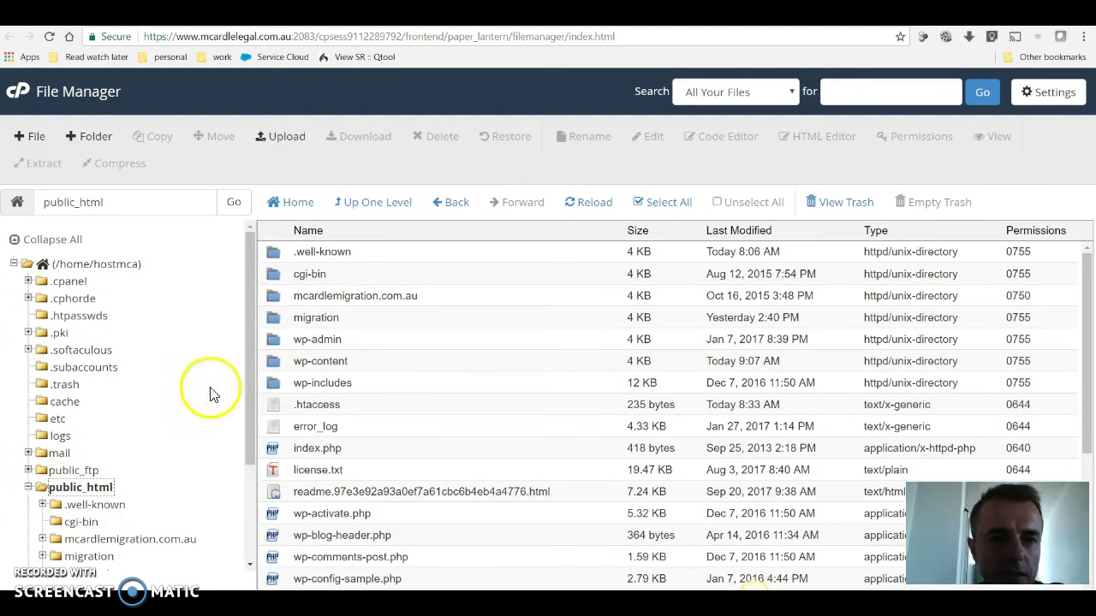
left_click(306, 407)
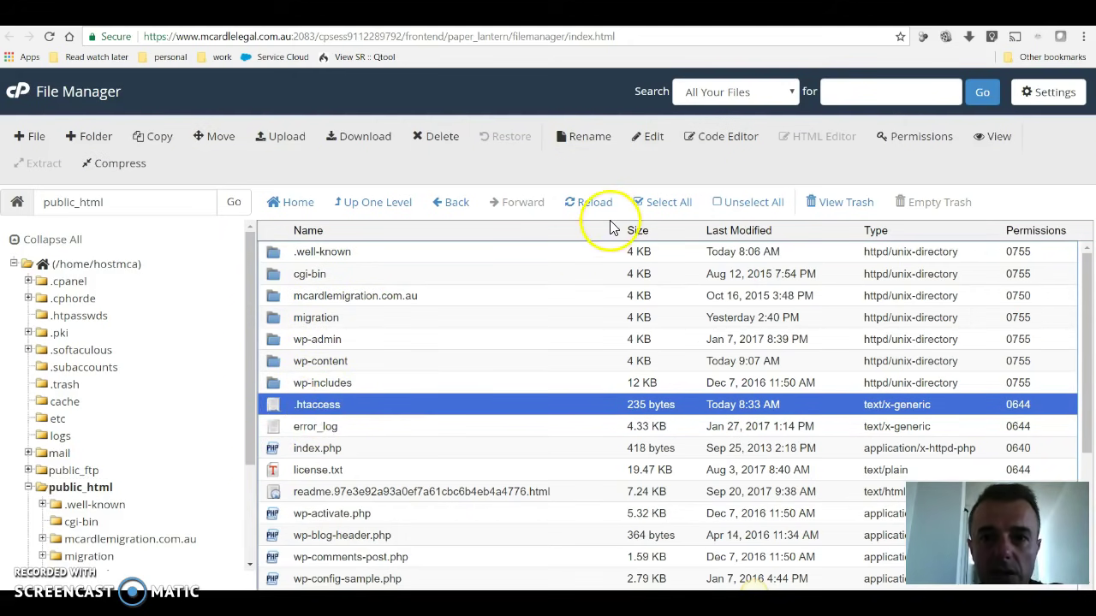
left_click(714, 138)
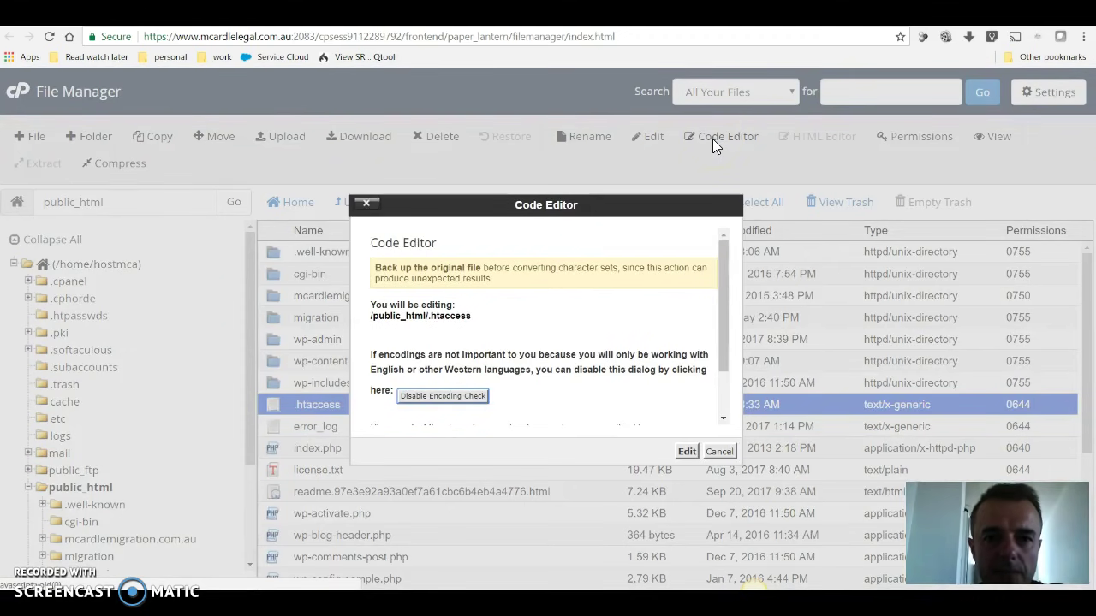
left_click(723, 317)
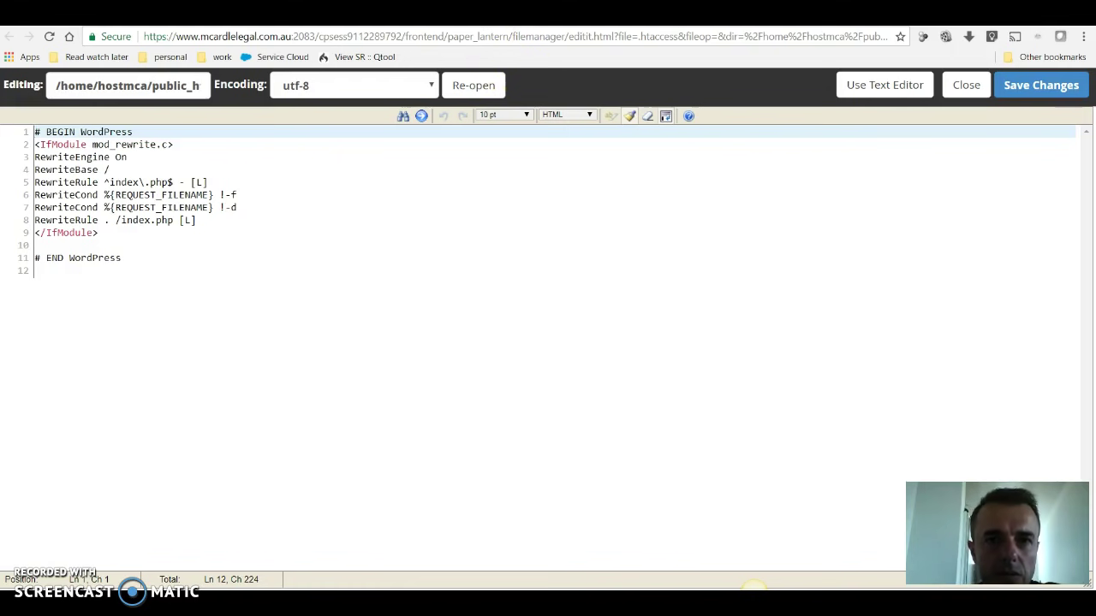
Copy the redirect code from the blog post and paste it at the top of .htaccess.
left_click(522, 13)
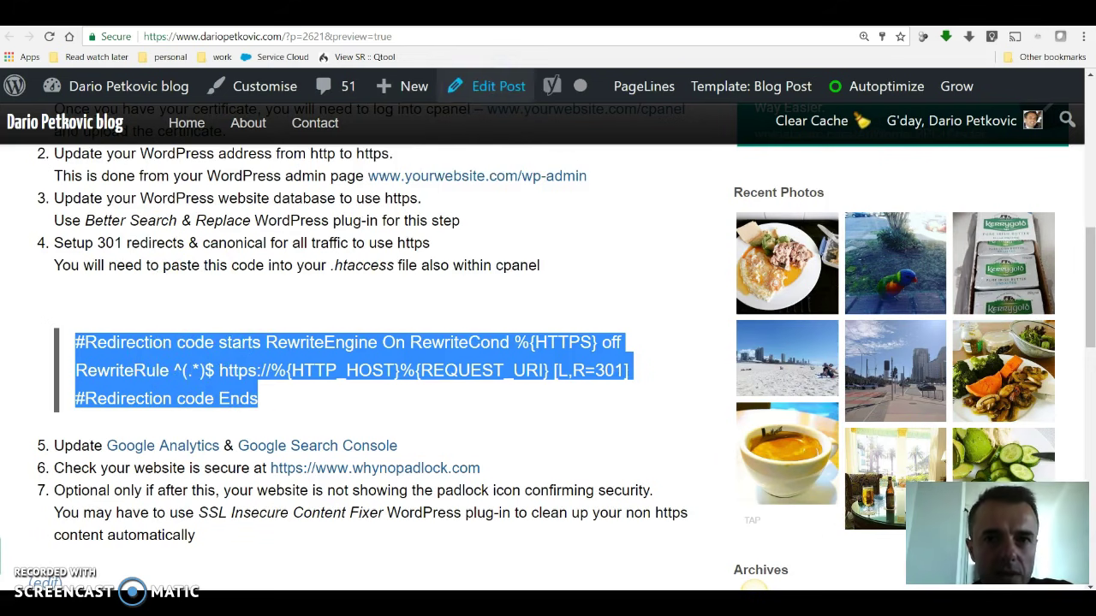
key("ctrl+Tab")
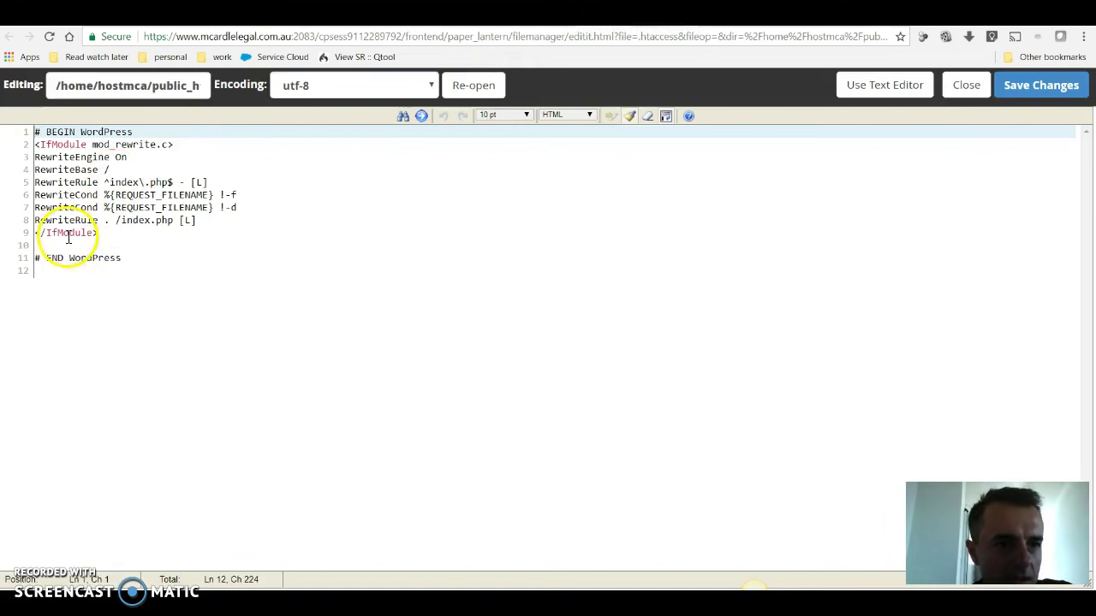
left_click(36, 144)
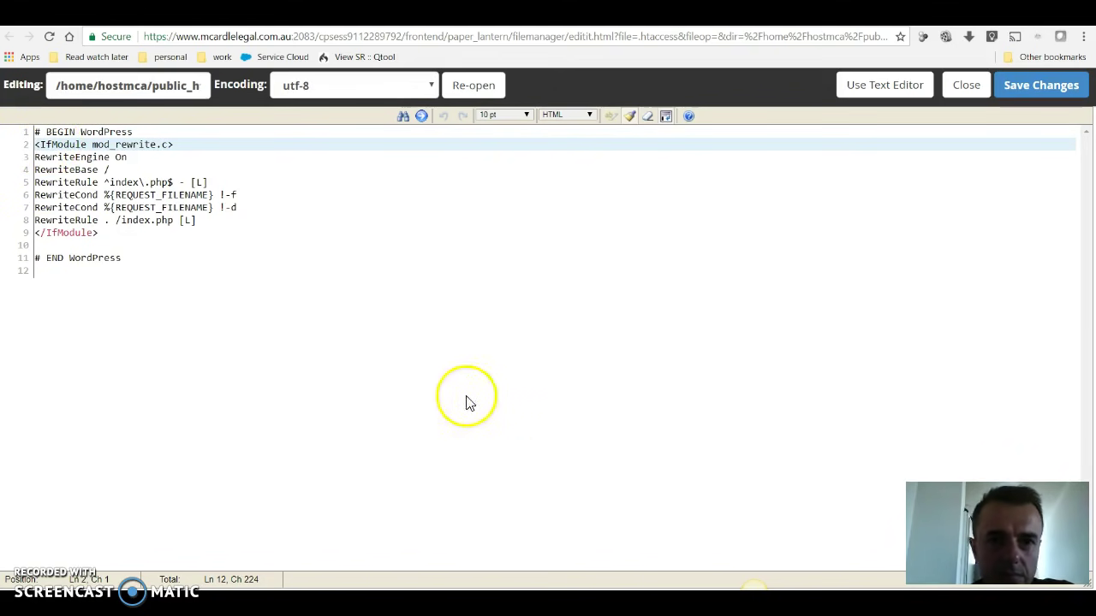
left_click(38, 134)
key("Return")
key("Return")
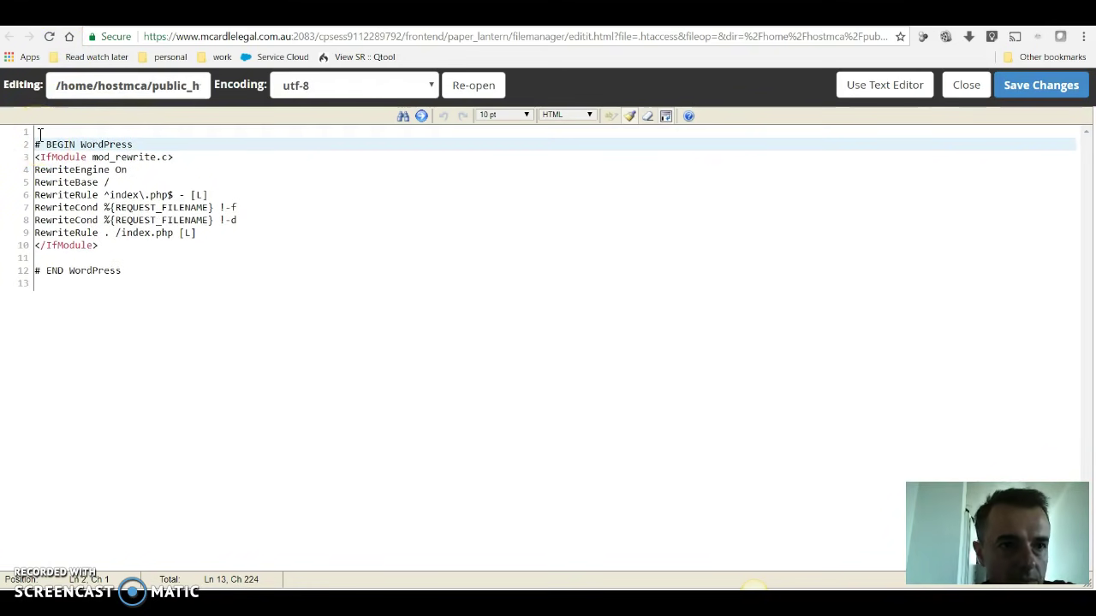
left_click(39, 135)
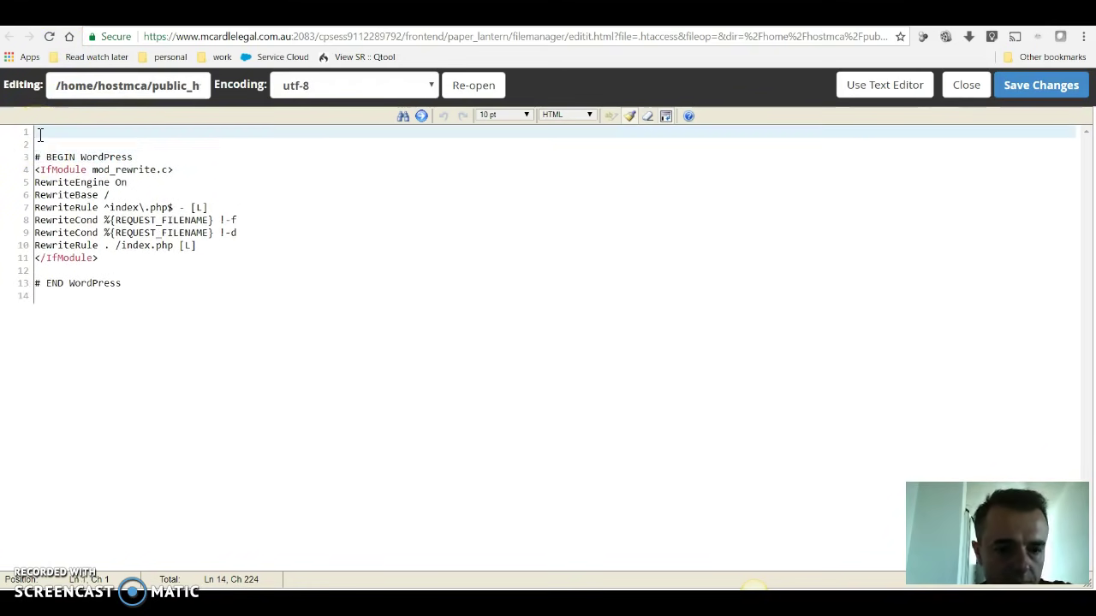
type("#Redirection code starts RewriteEngine On RewriteCond %{HTTPS} off RewriteRule ^(.*)$ https://%{HTTP_HOST}%{REQUEST_URI} [L,R=301] #Redirection code Ends")
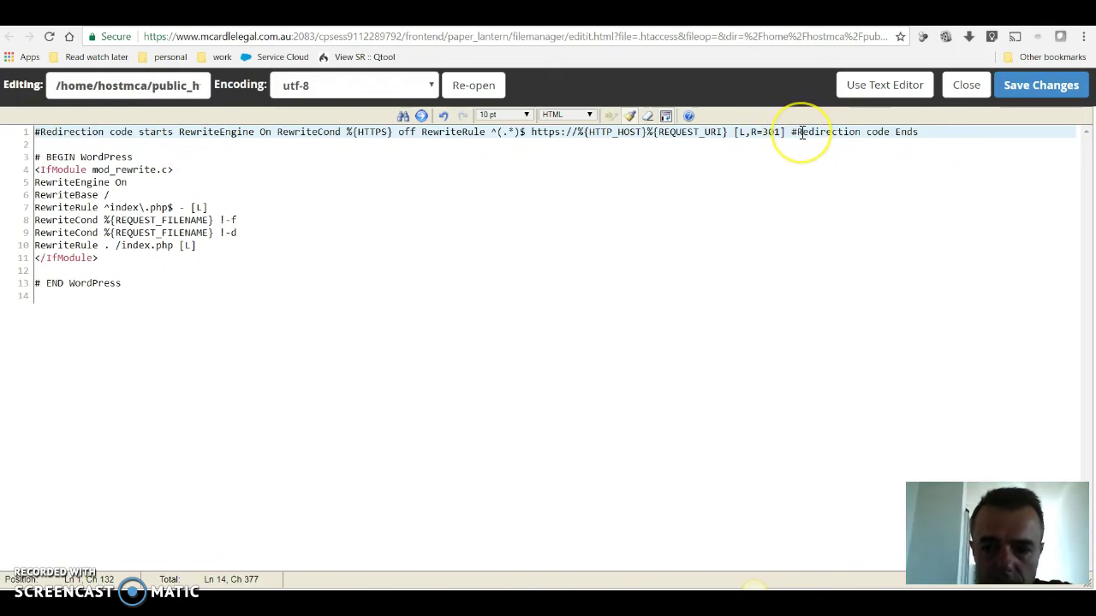
Keep the redirection block as five separate lines and save .htaccess.
key("Return")
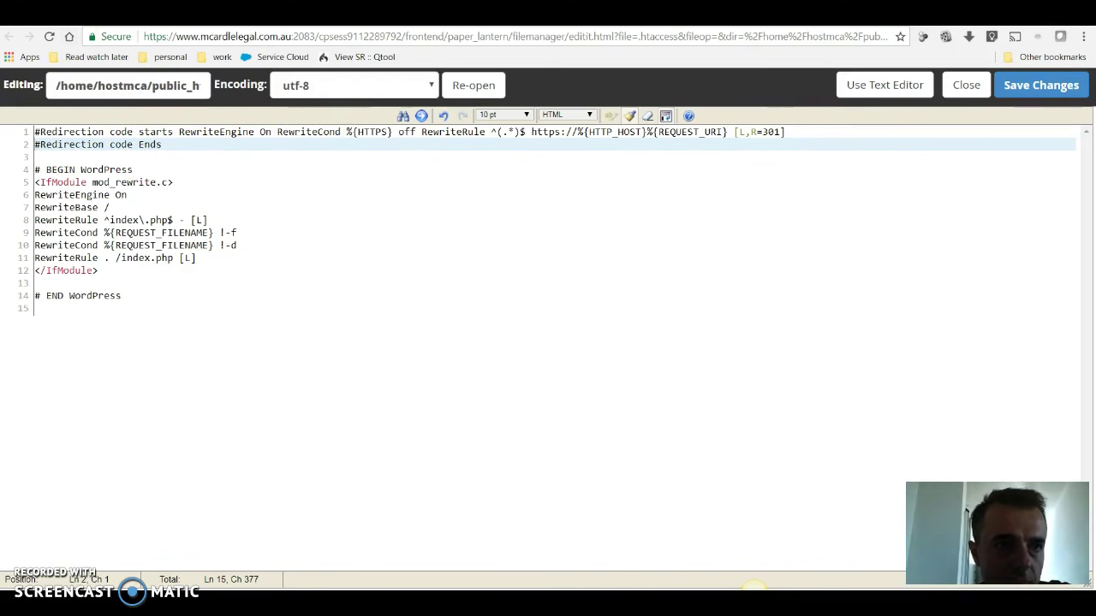
key("ctrl+z")
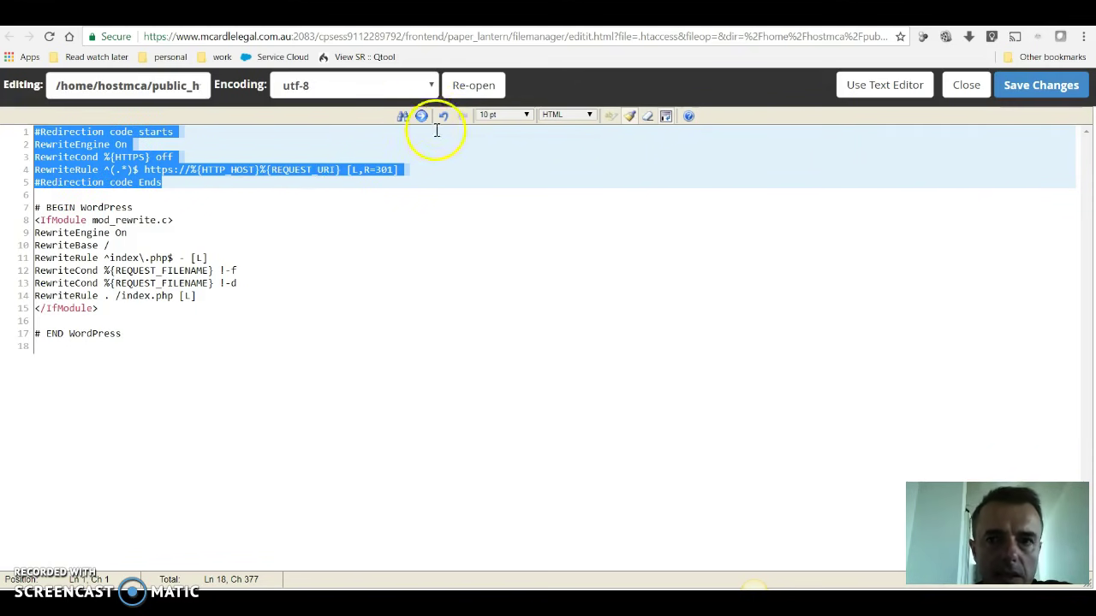
left_click(1034, 89)
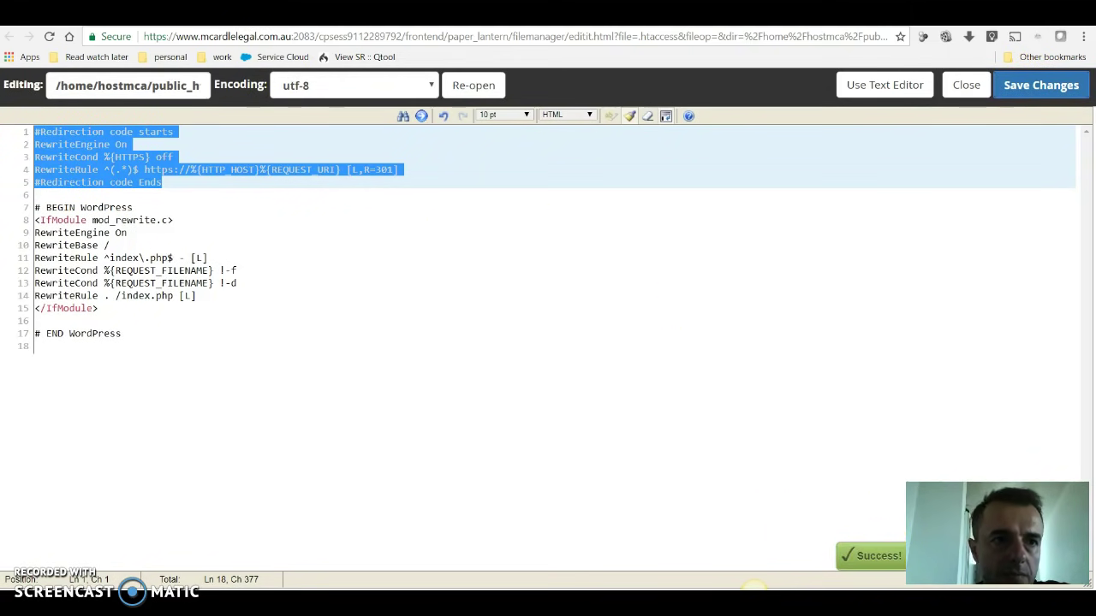
key("ctrl+Tab")
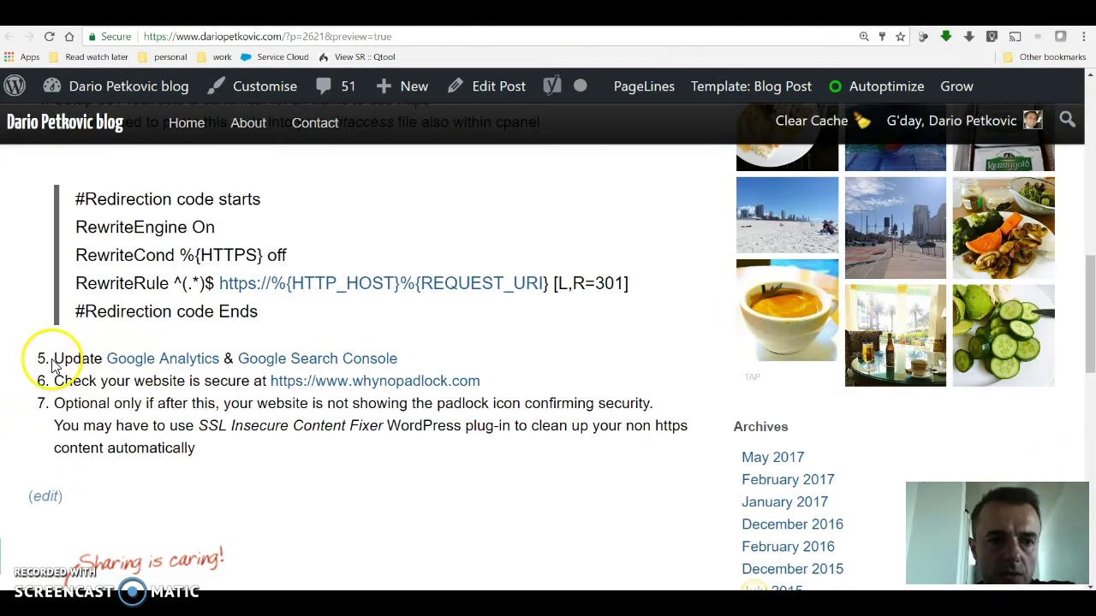
Highlight step 5 of the post on updating Google Analytics and Search Console.
left_click_drag(53, 359, 407, 375)
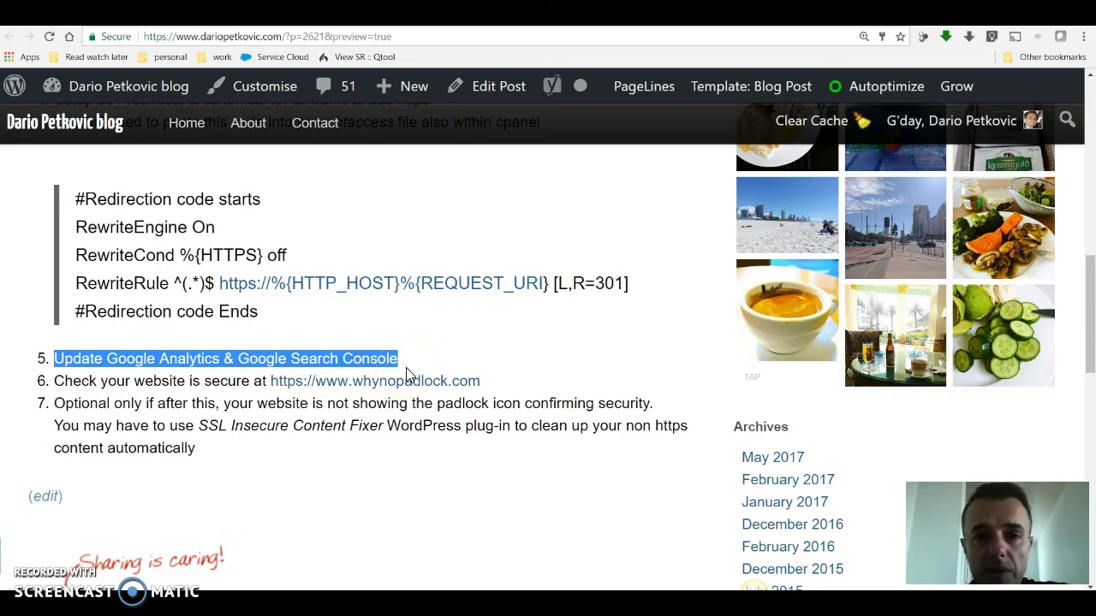
key("alt+Tab")
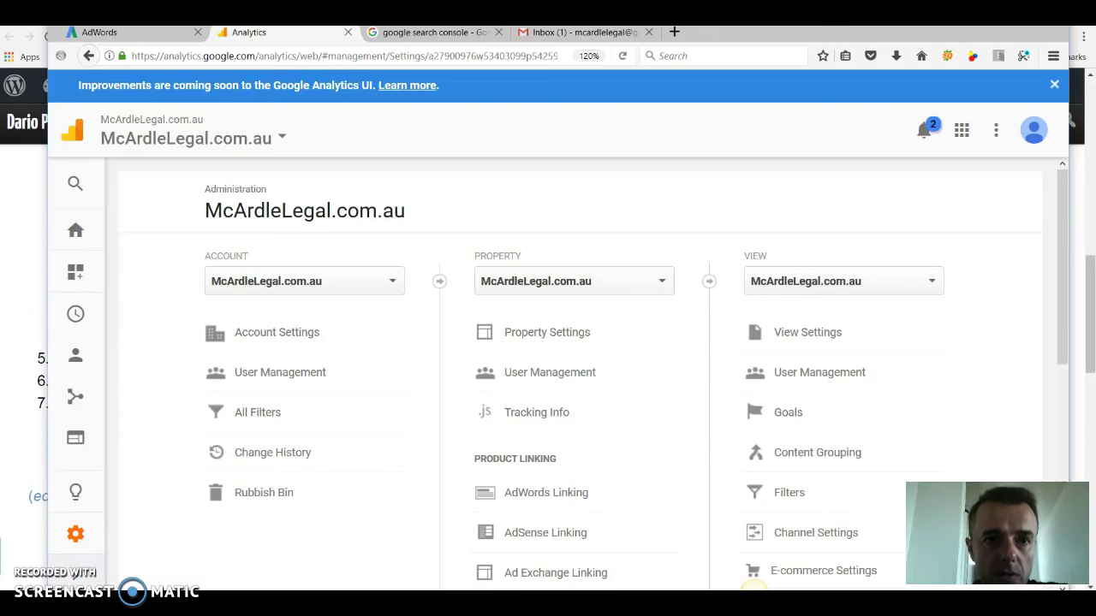
left_click(76, 534)
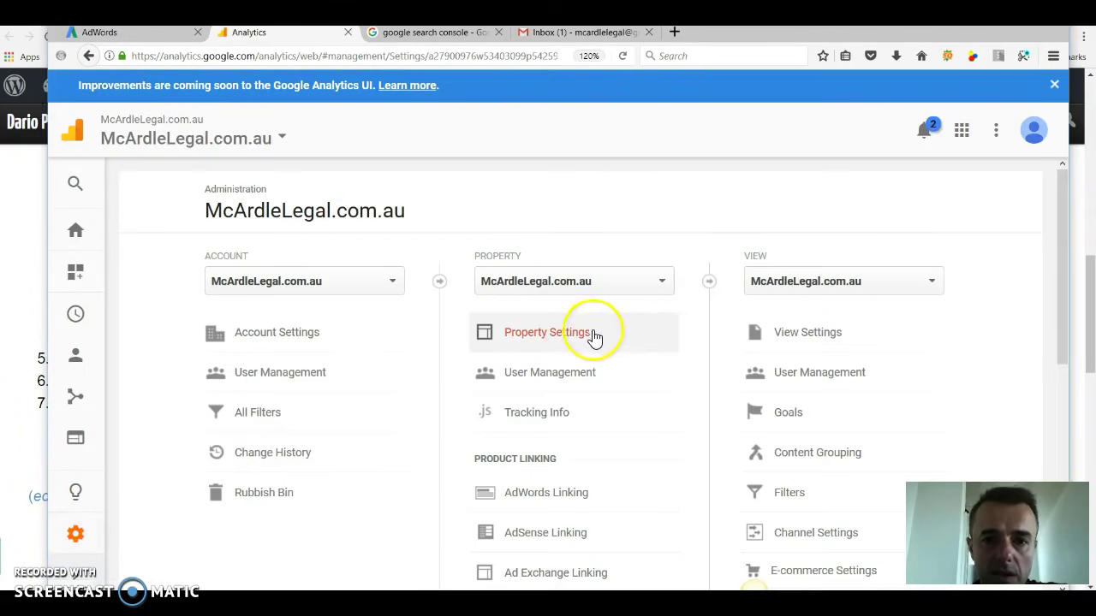
left_click(535, 335)
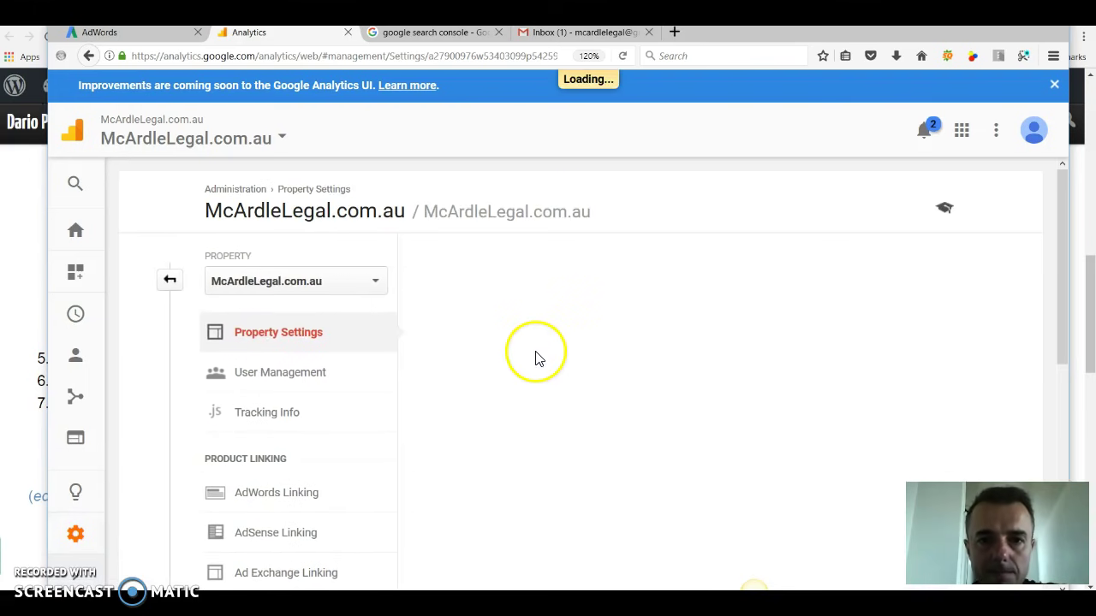
scroll(580, 328, "down", 4)
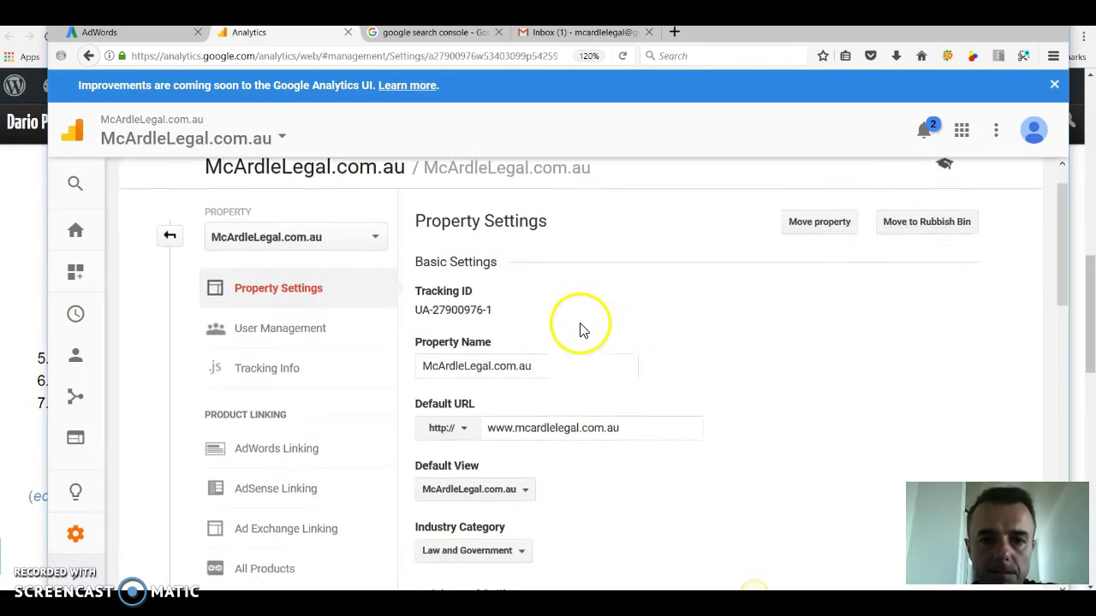
left_click(449, 307)
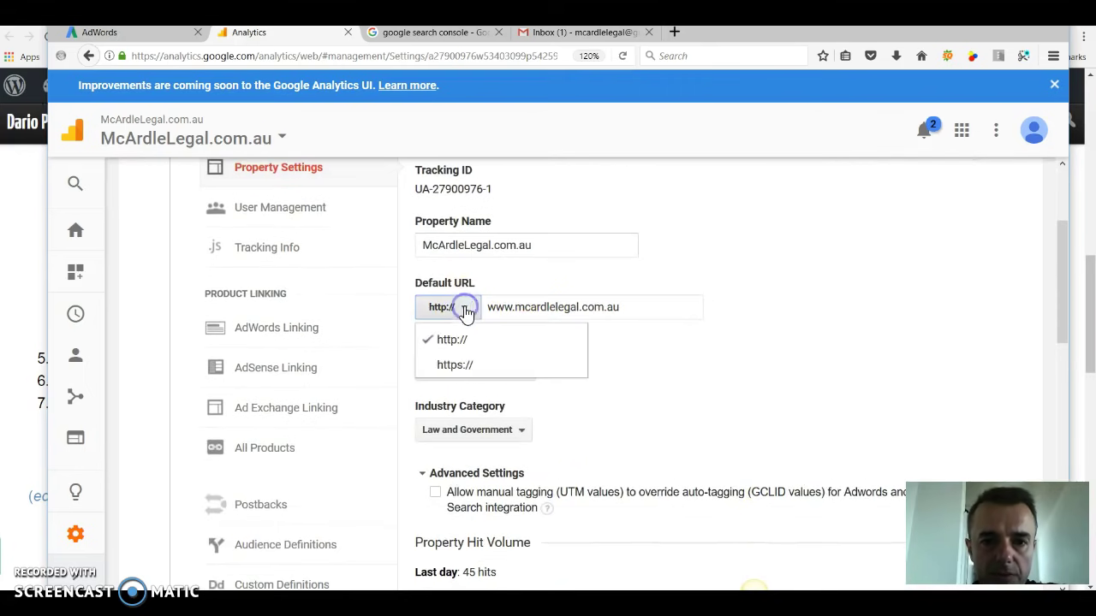
left_click(458, 366)
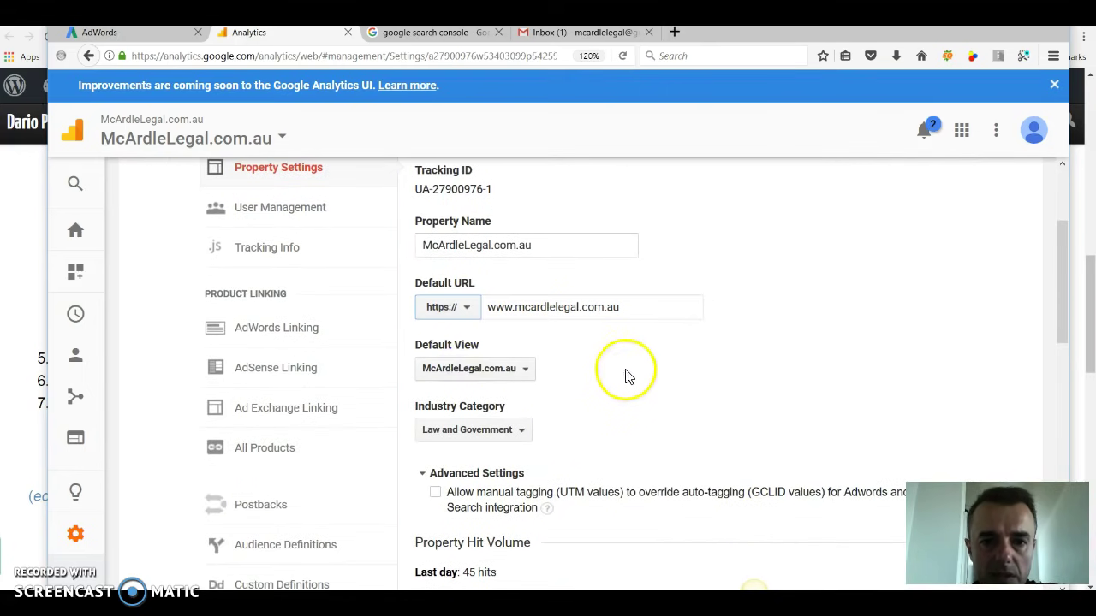
Save the property settings and return to the full Admin overview.
scroll(667, 363, "down", 6)
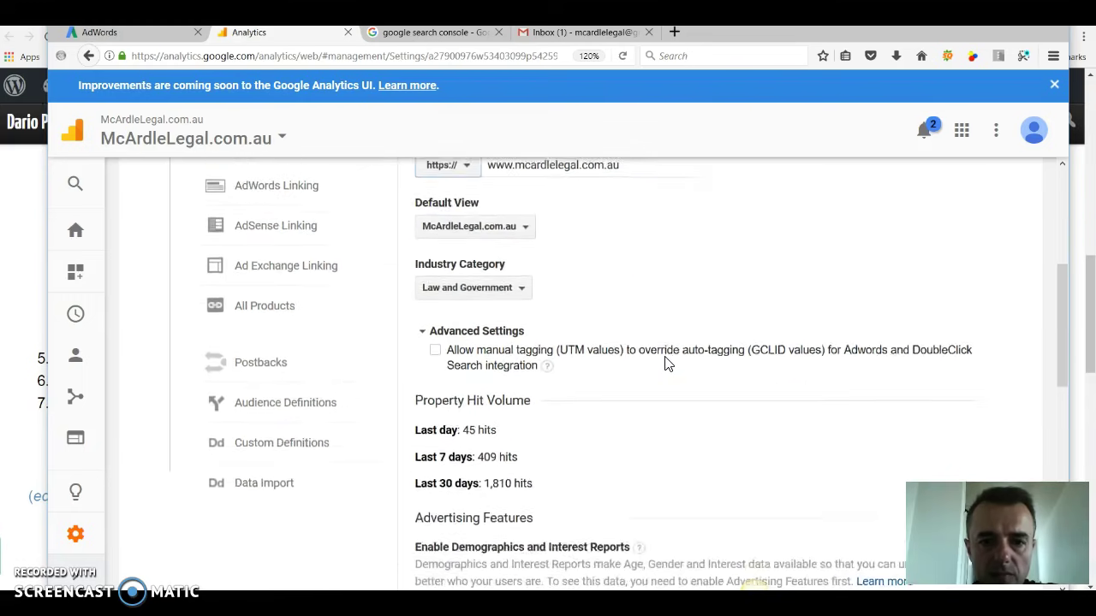
scroll(667, 358, "down", 3)
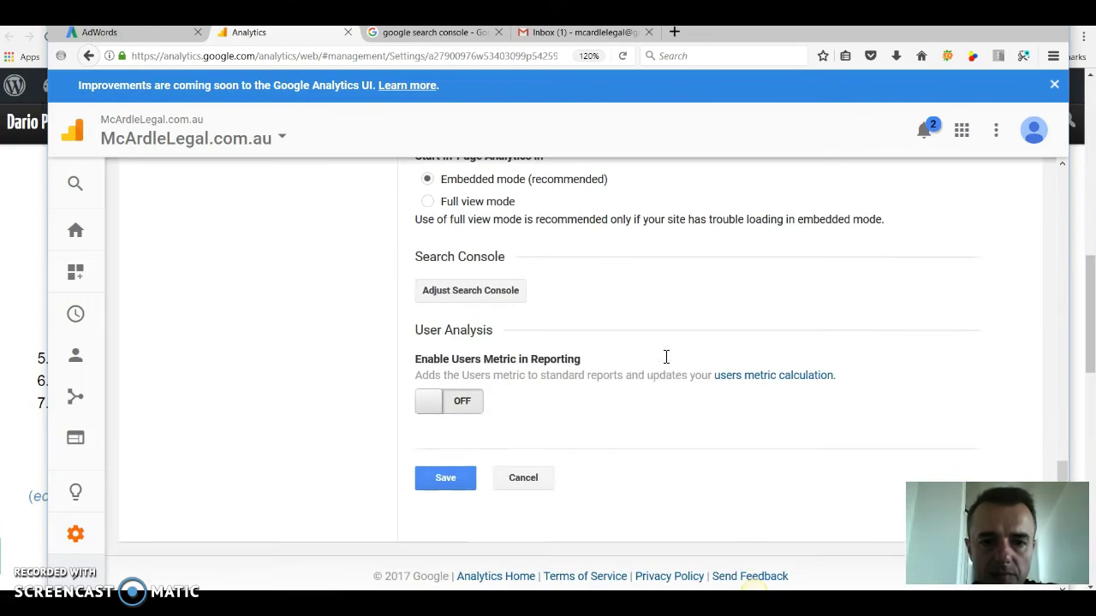
left_click(430, 481)
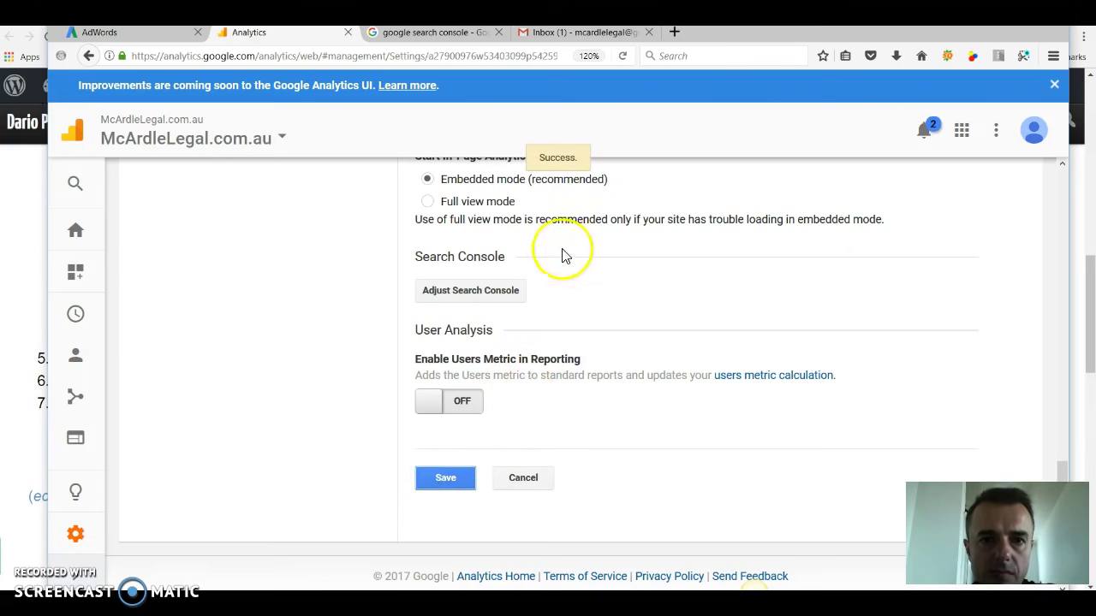
scroll(577, 306, "up", 2)
scroll(578, 307, "up", 10)
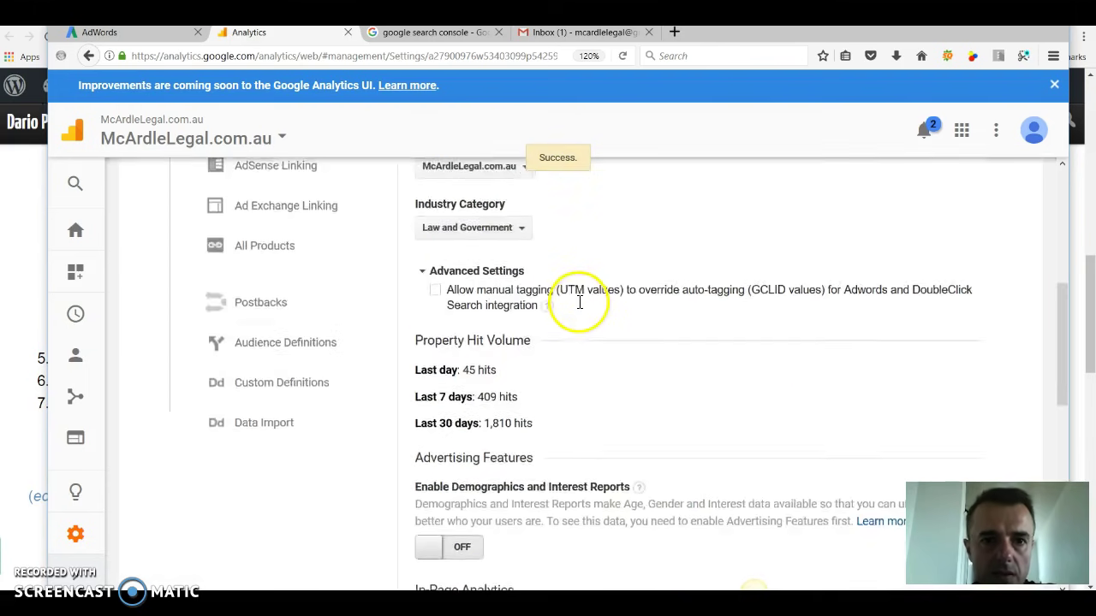
left_click(166, 280)
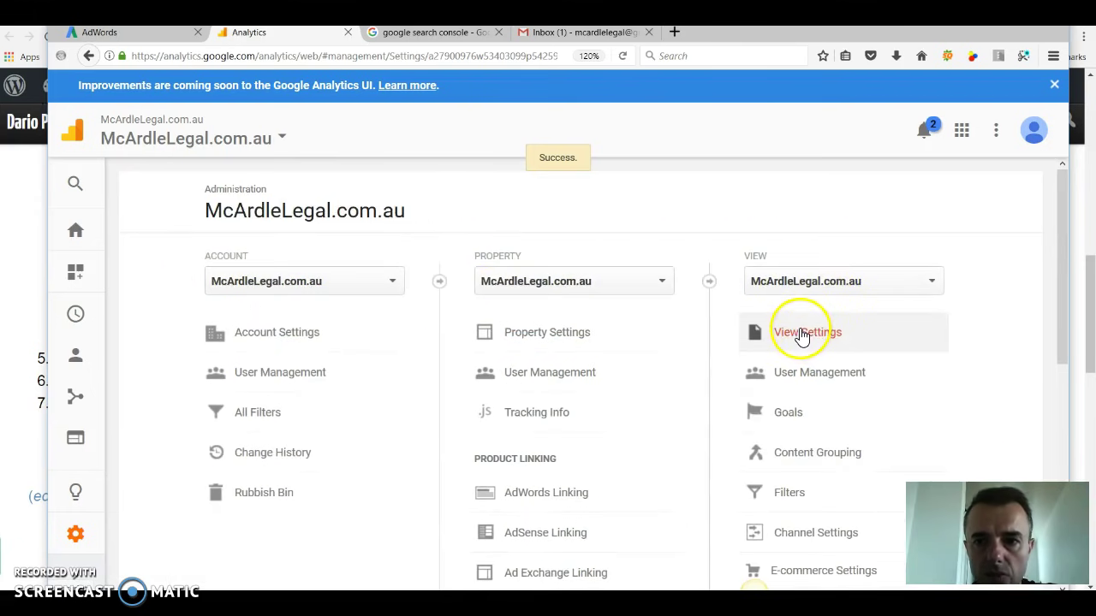
left_click(800, 334)
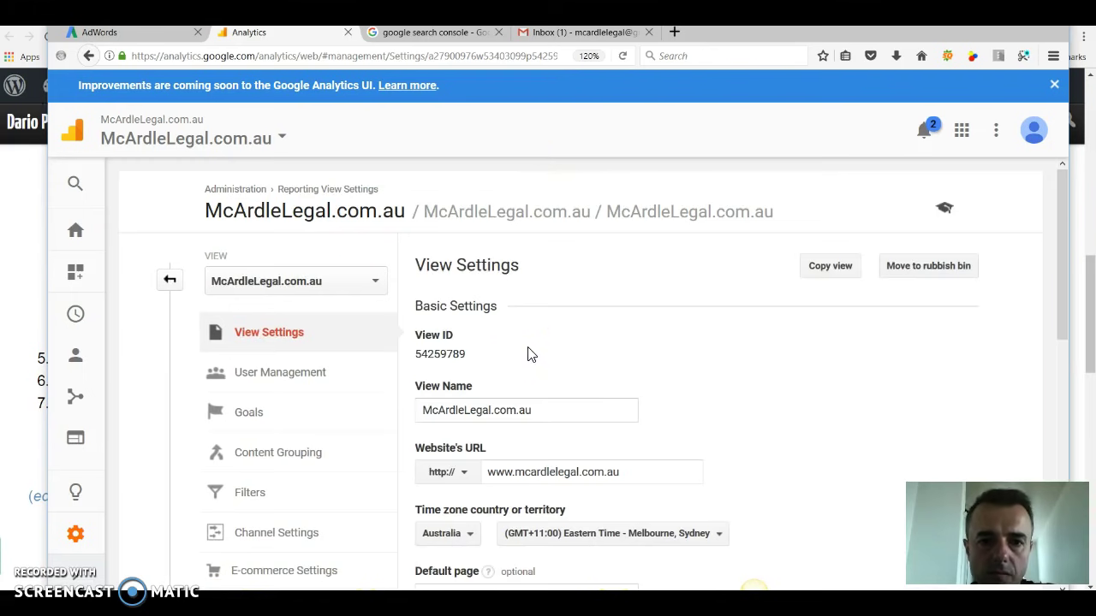
scroll(528, 353, "down", 1)
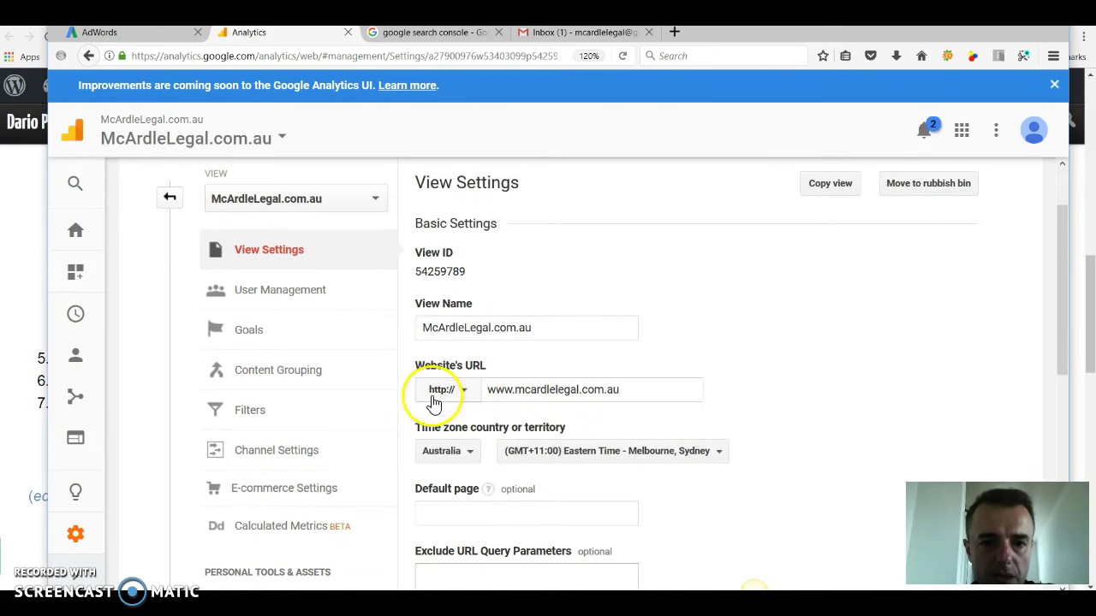
left_click(461, 394)
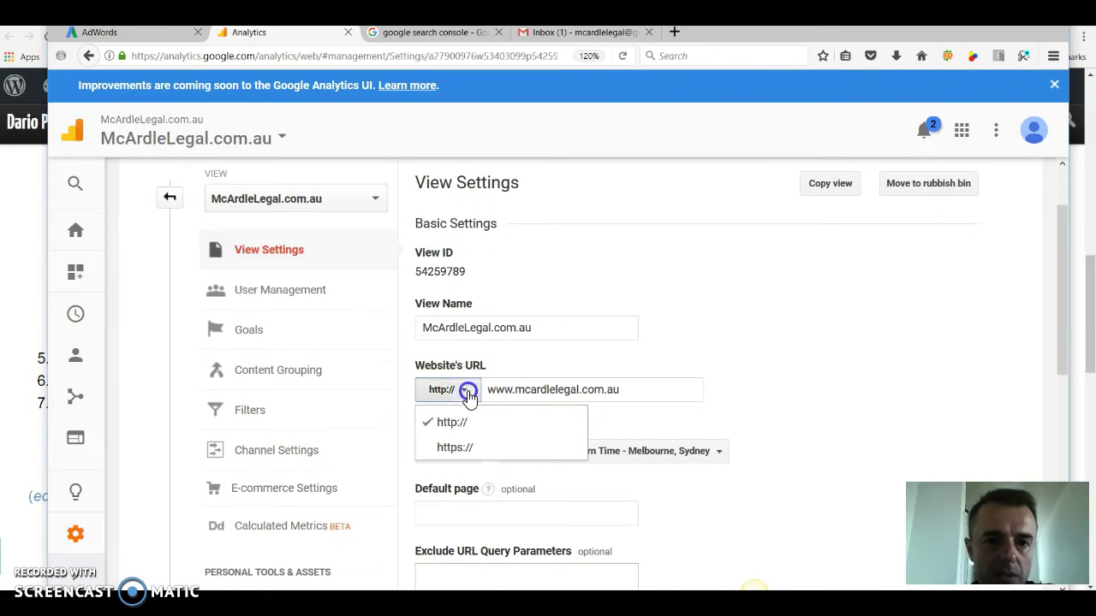
left_click(452, 448)
scroll(633, 402, "down", 5)
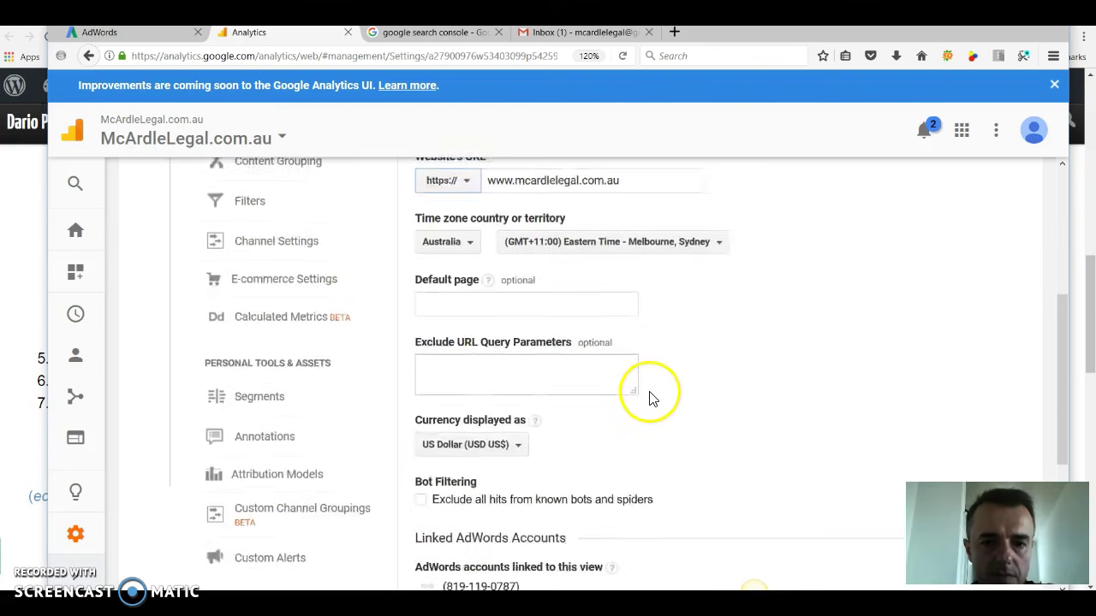
left_click(450, 482)
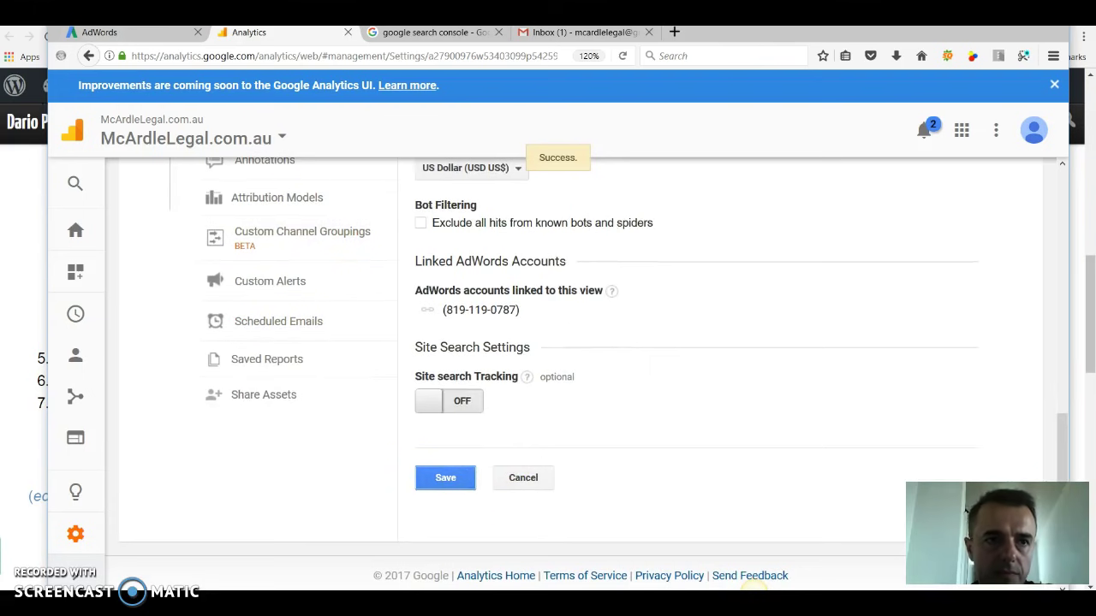
left_click(428, 32)
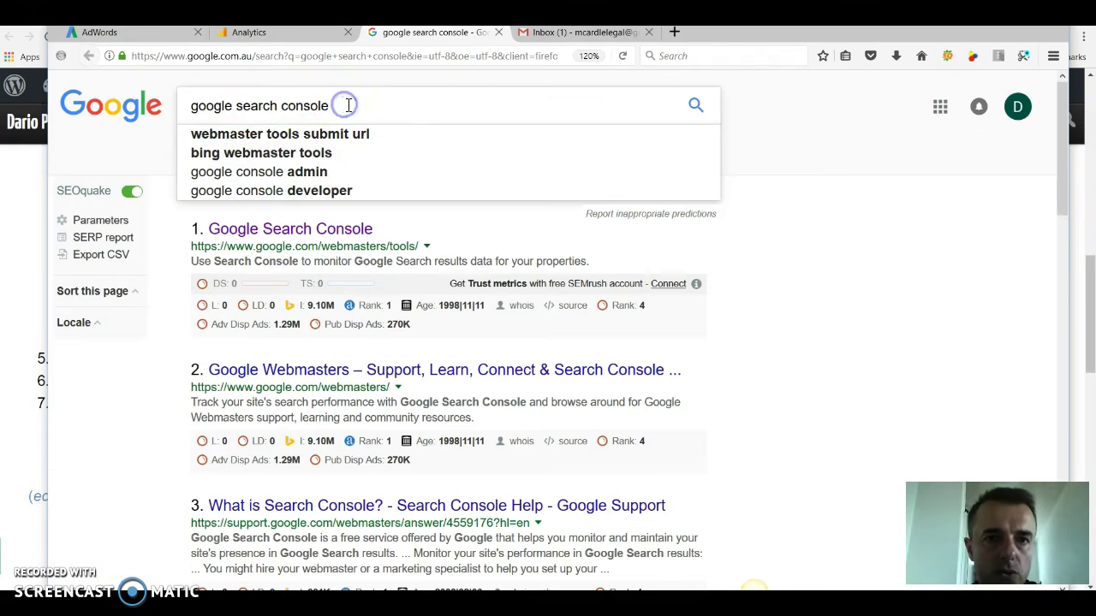
left_click(696, 105)
left_click(293, 231)
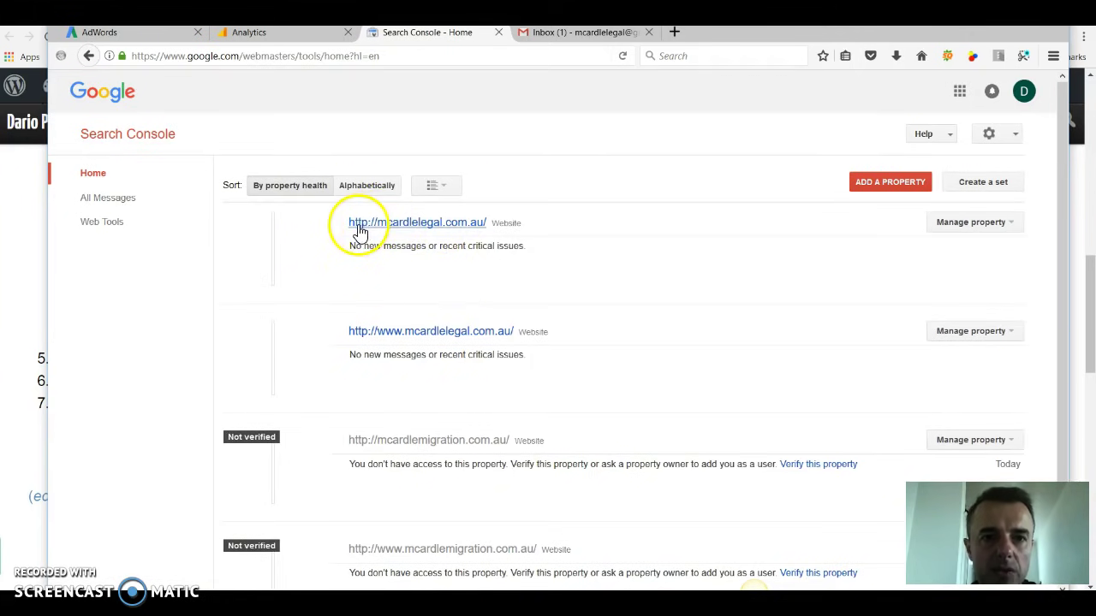
left_click(375, 225)
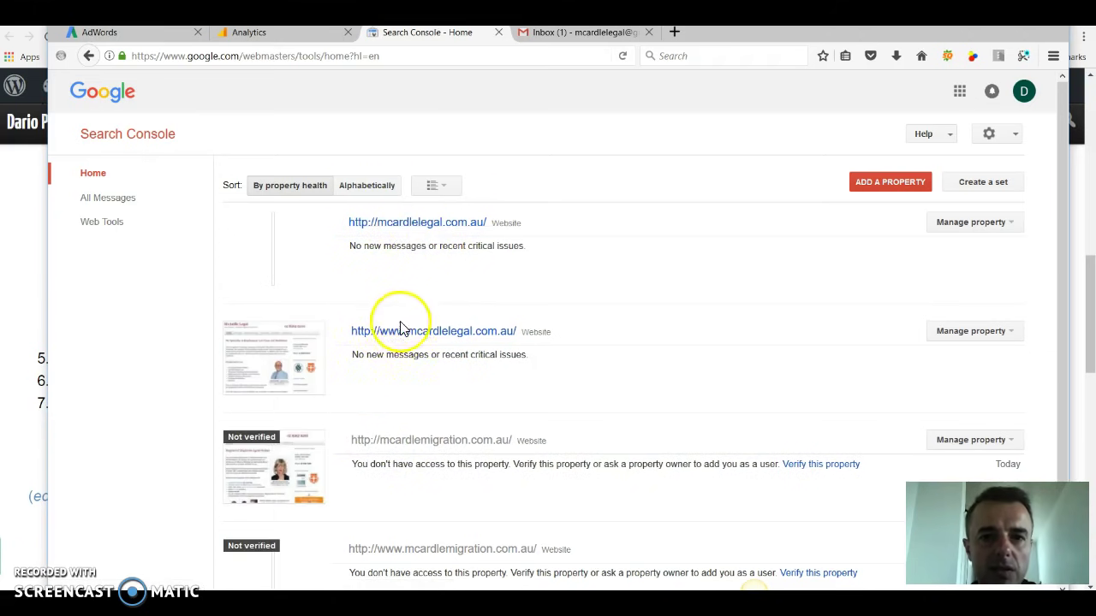
left_click(895, 182)
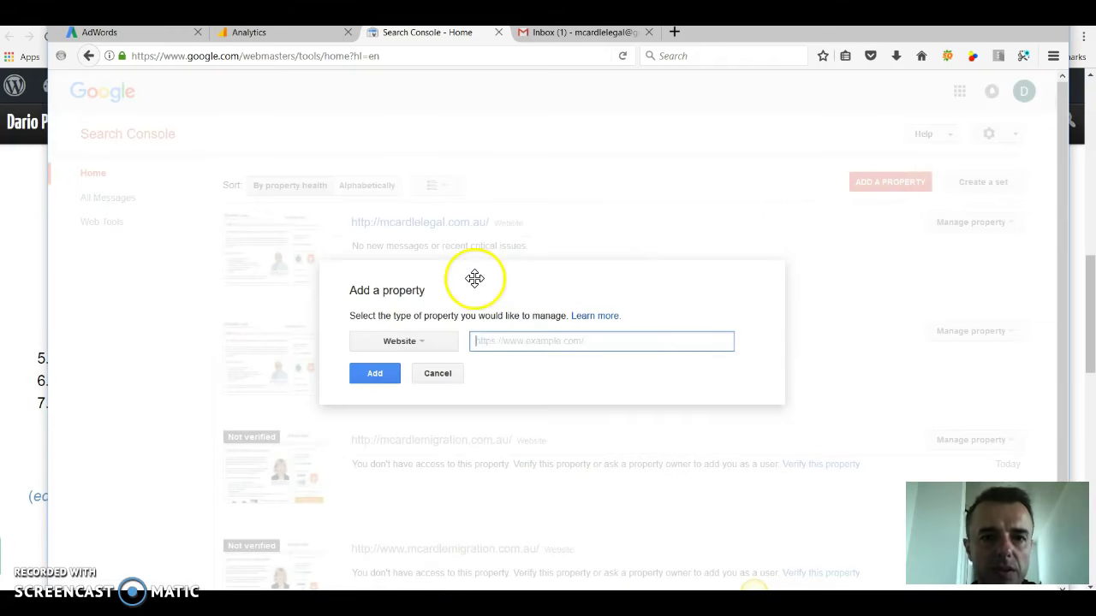
left_click(494, 340)
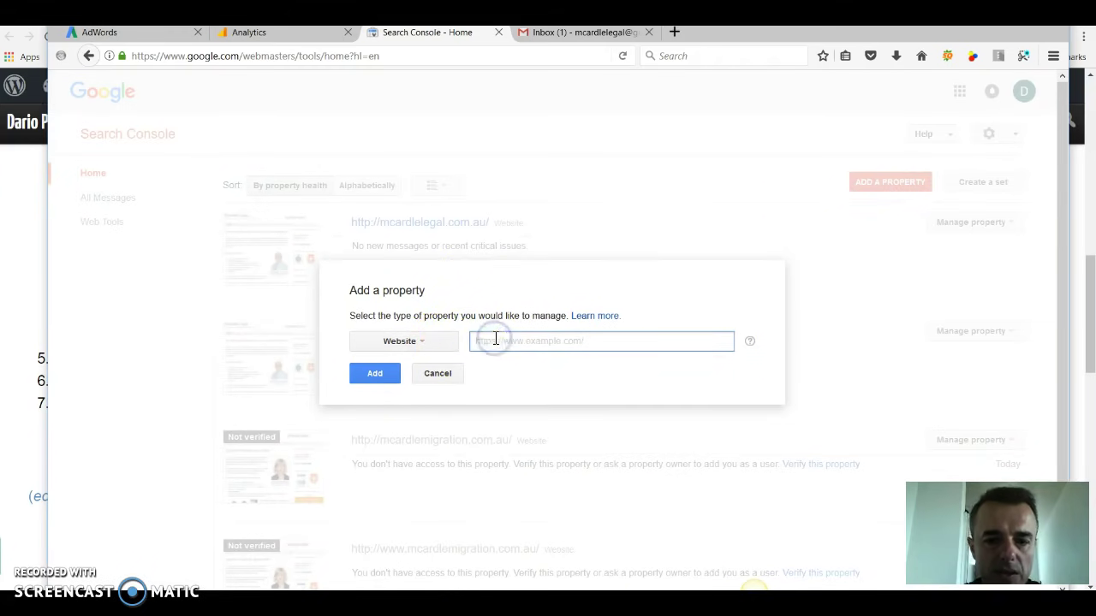
type("https://www.mcardlelegal.com.au")
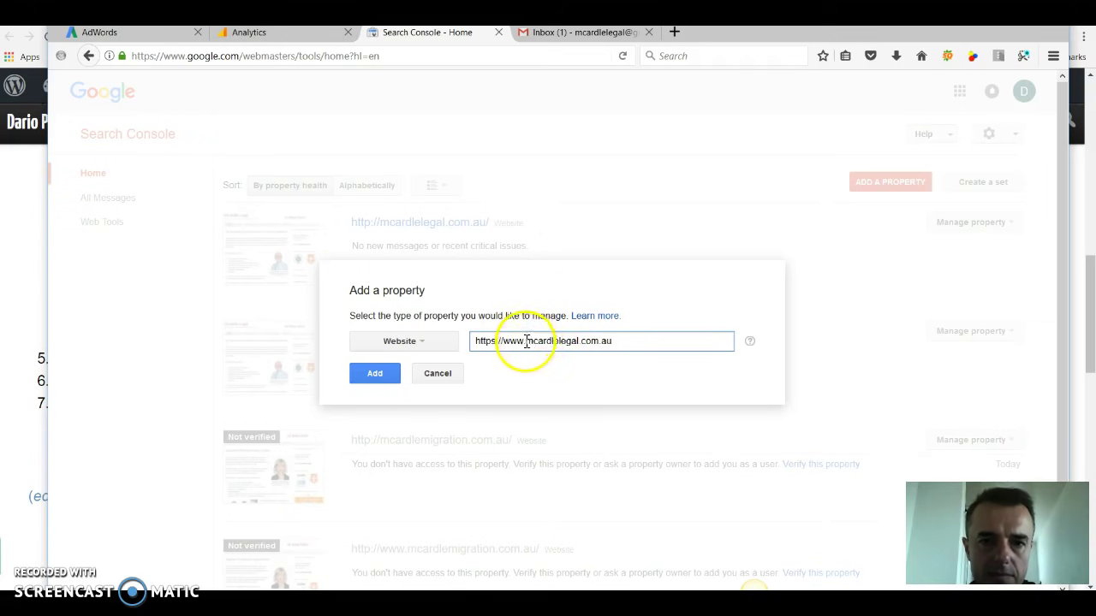
left_click_drag(629, 345, 461, 341)
left_click(377, 376)
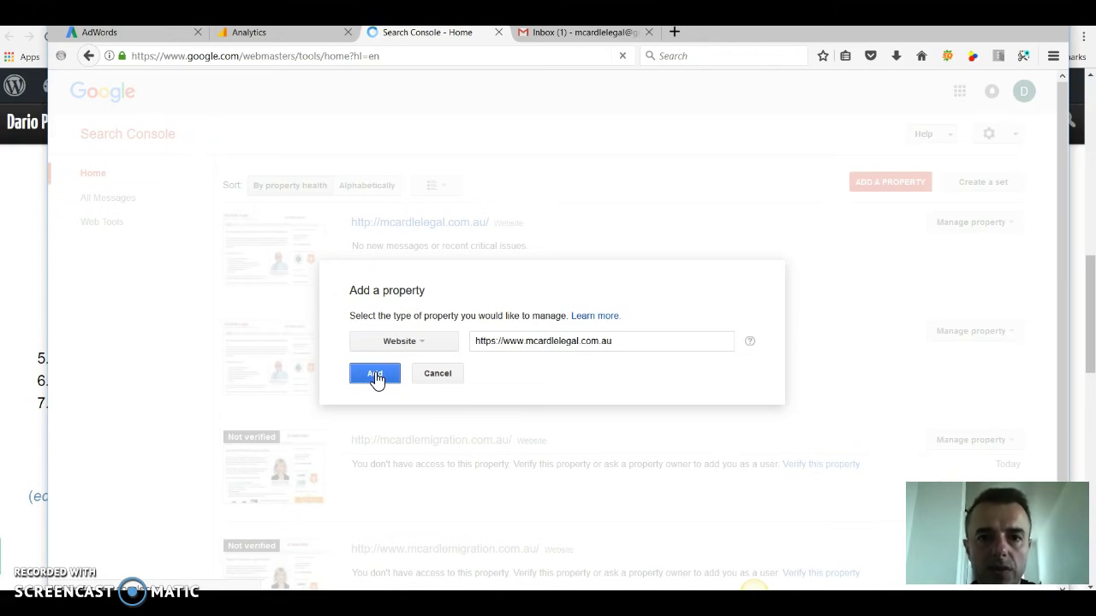
left_click(248, 296)
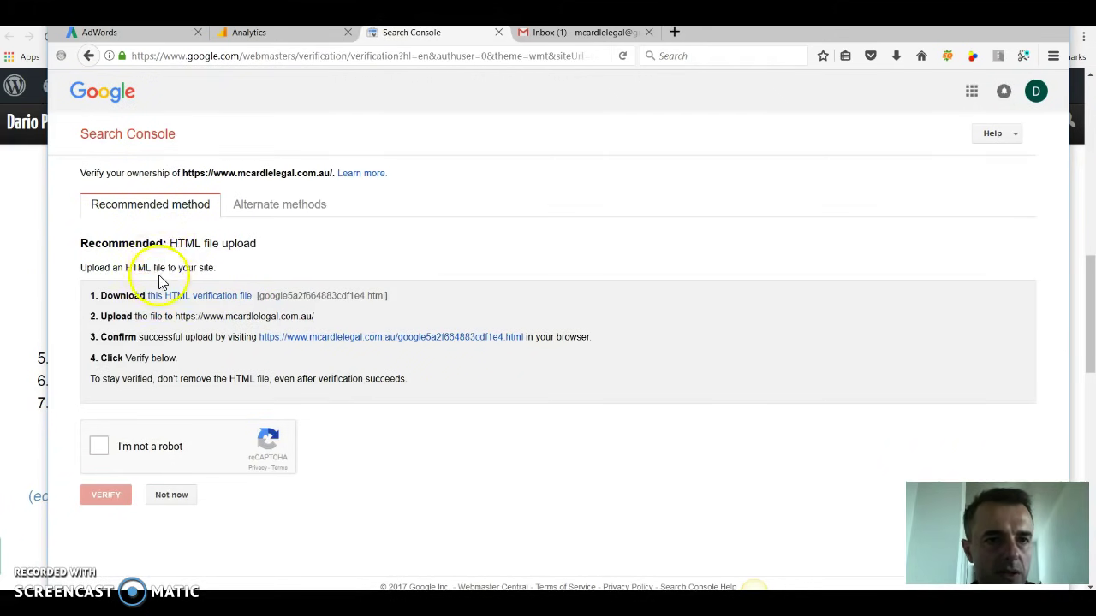
Pass the reCAPTCHA and verify ownership using the Google Analytics alternate method.
left_click(98, 447)
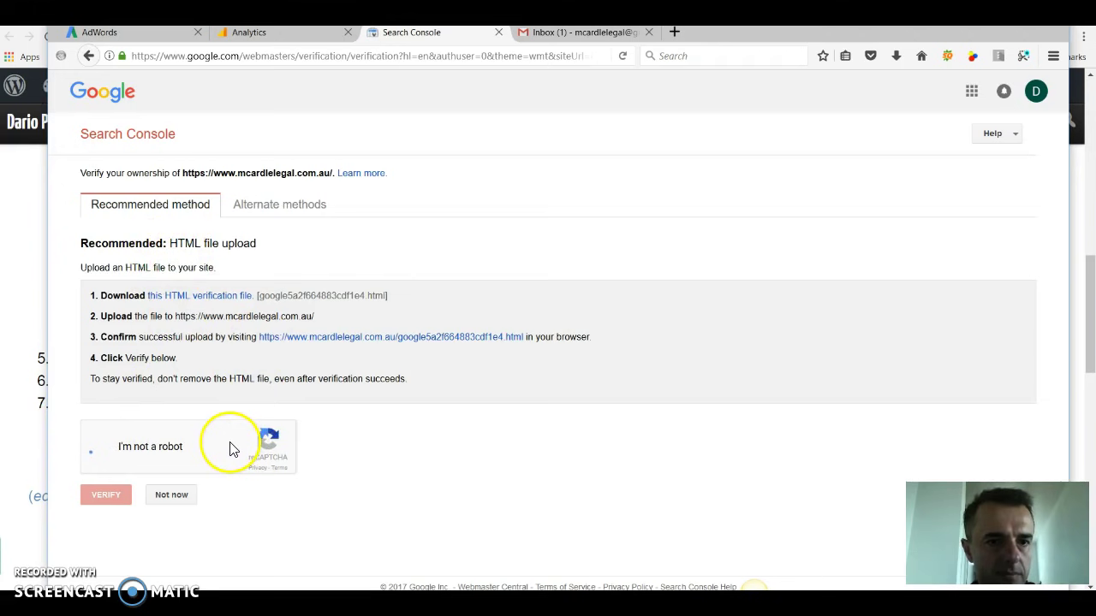
left_click(263, 204)
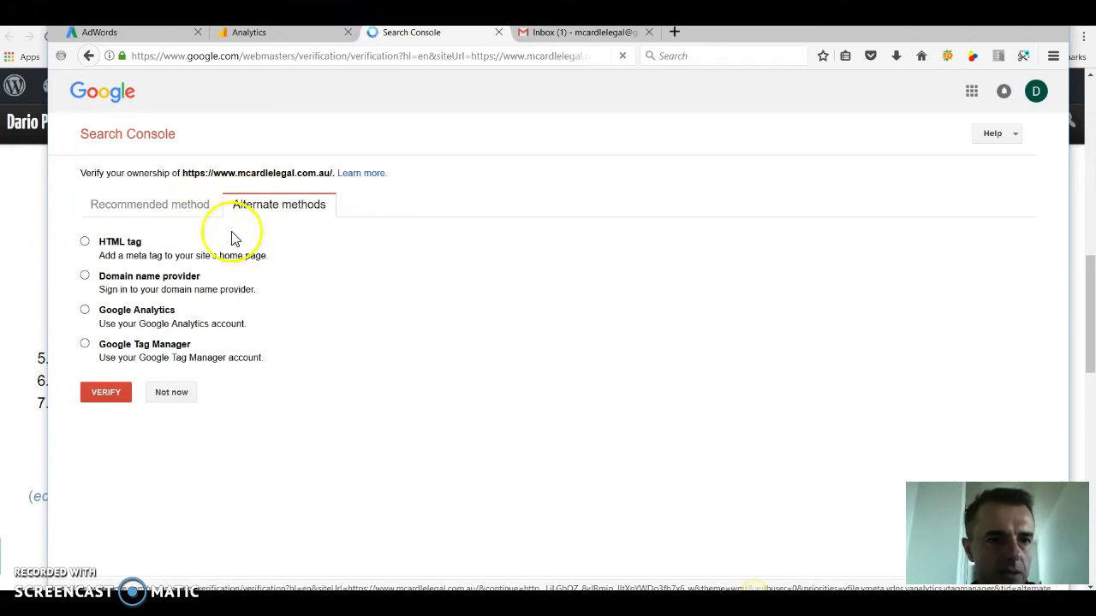
left_click(86, 312)
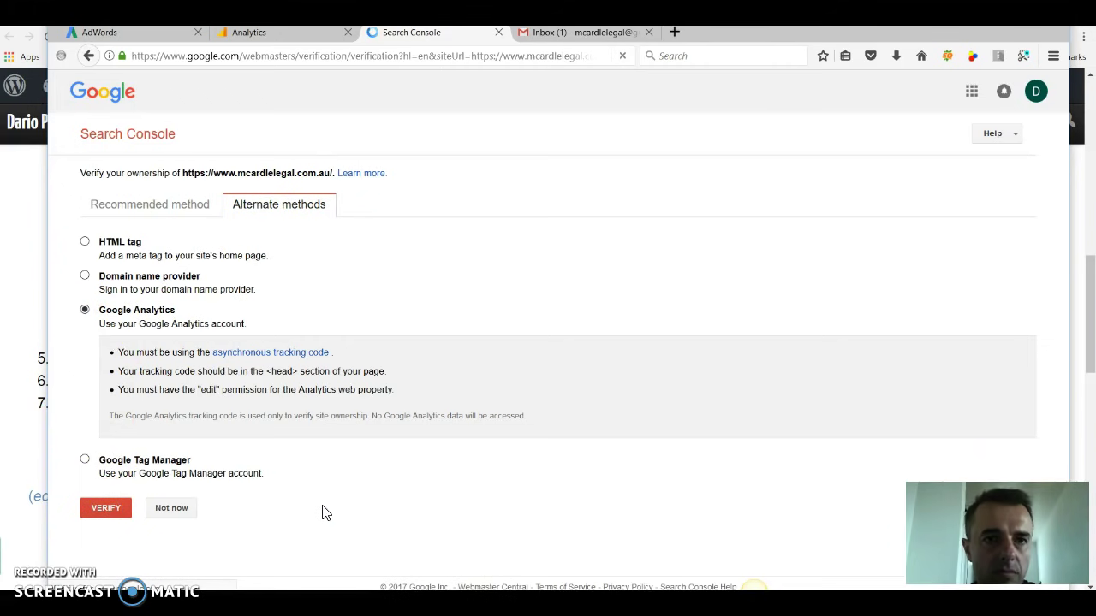
left_click(276, 34)
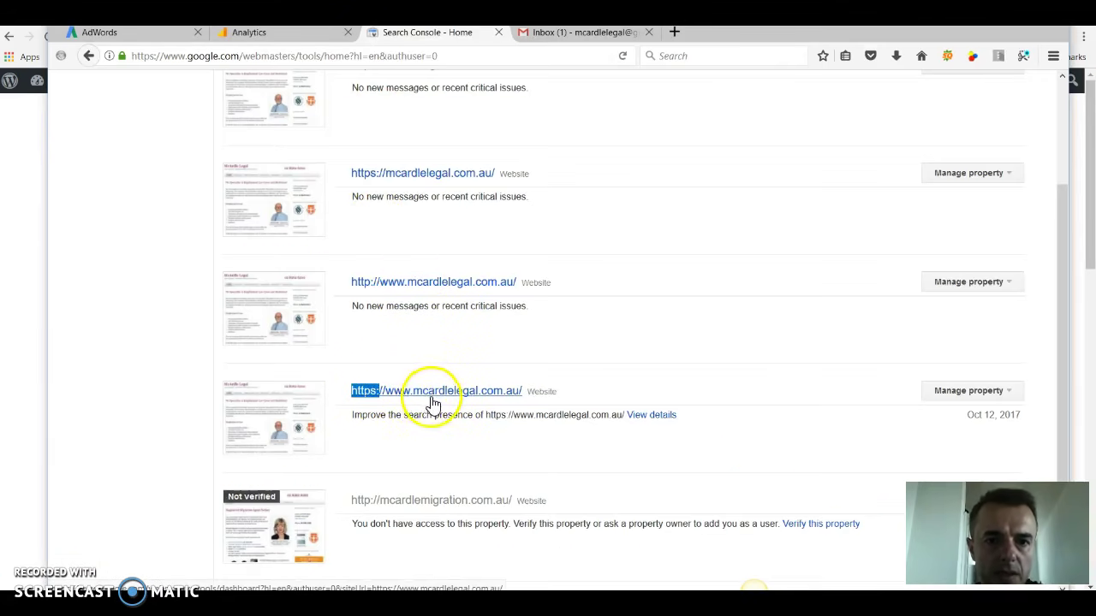
Check the property list, then bring up the McArdle Migration site window.
scroll(506, 379, "up", 2)
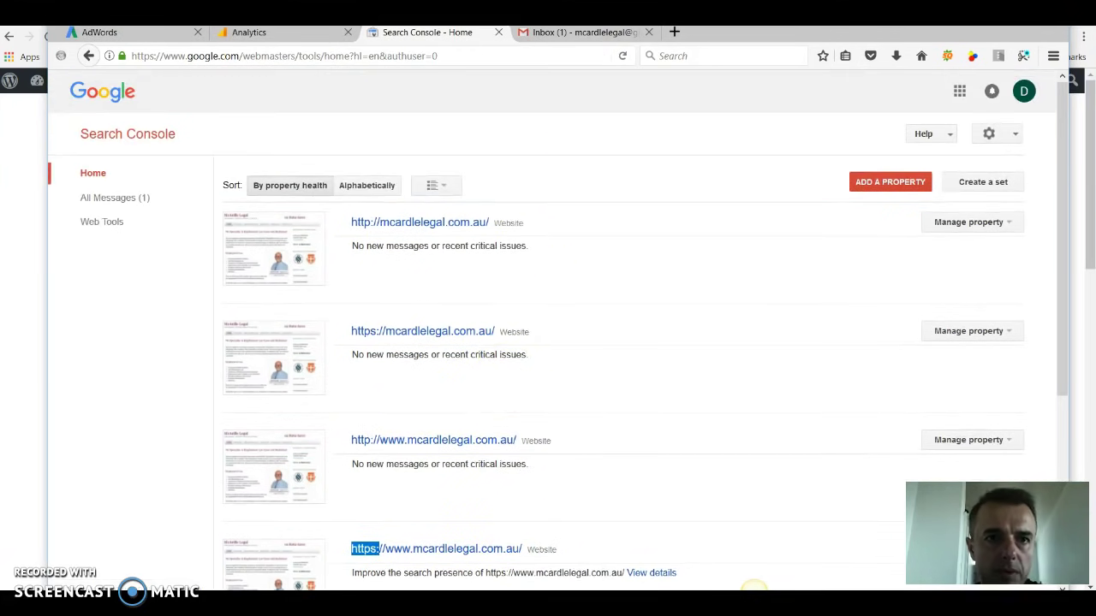
mouse_move(245, 34)
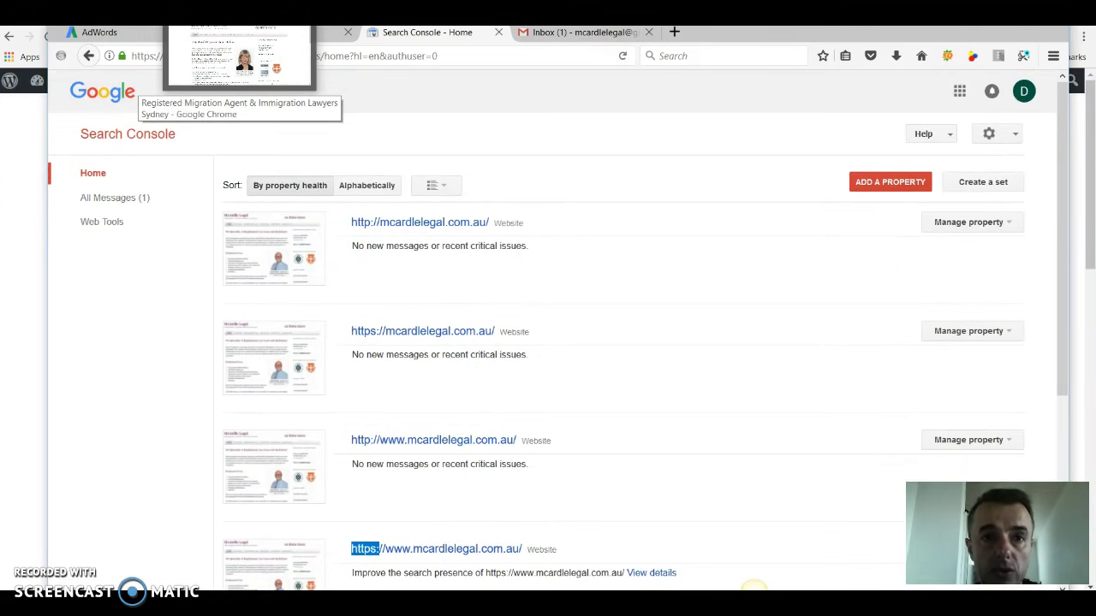
left_click(245, 34)
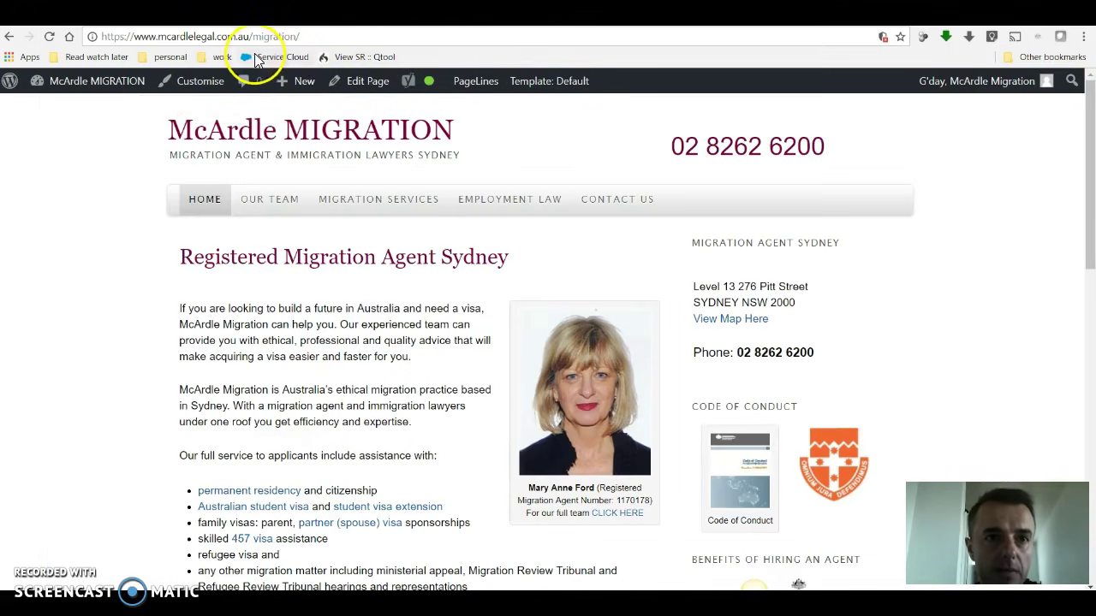
Return to the McArdle Migration tab and view its not-fully-secure connection information.
key("ctrl+Tab")
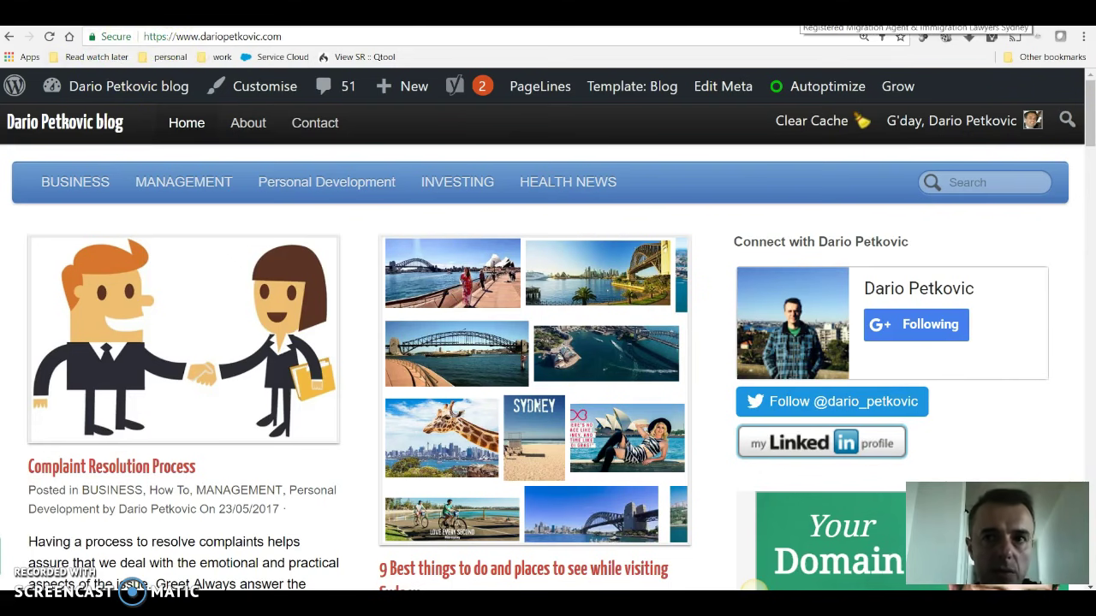
key("ctrl+Tab")
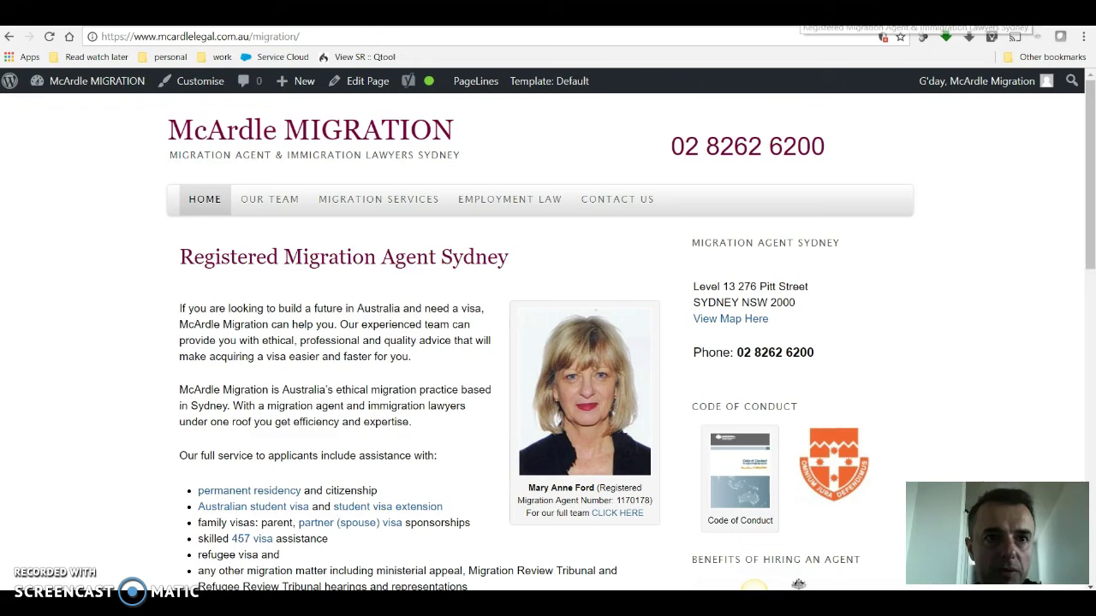
left_click(92, 37)
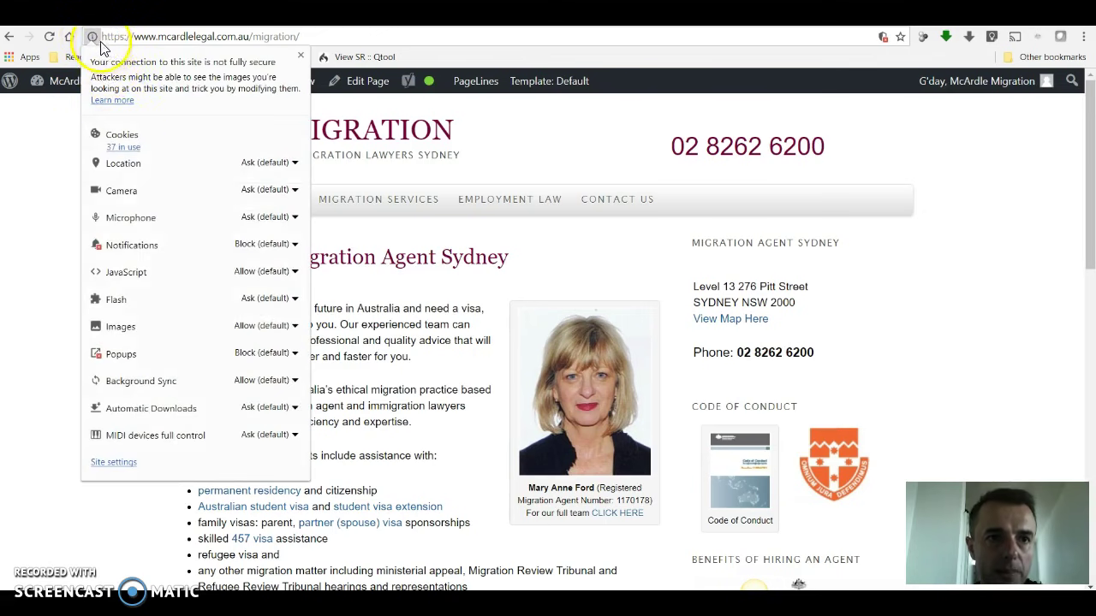
left_click(91, 37)
mouse_move(286, 84)
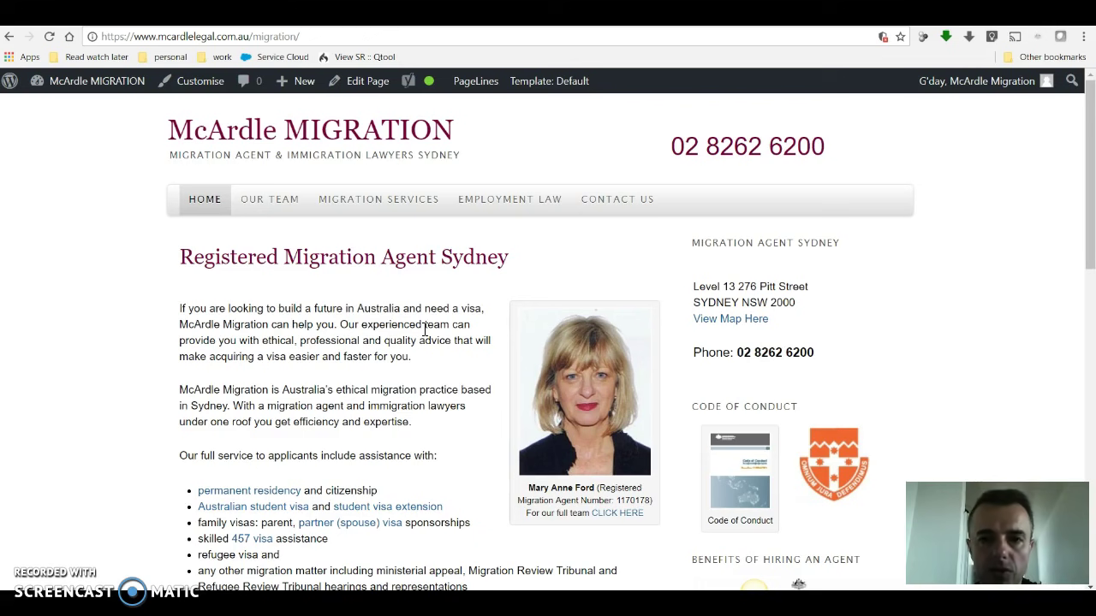
left_click(91, 37)
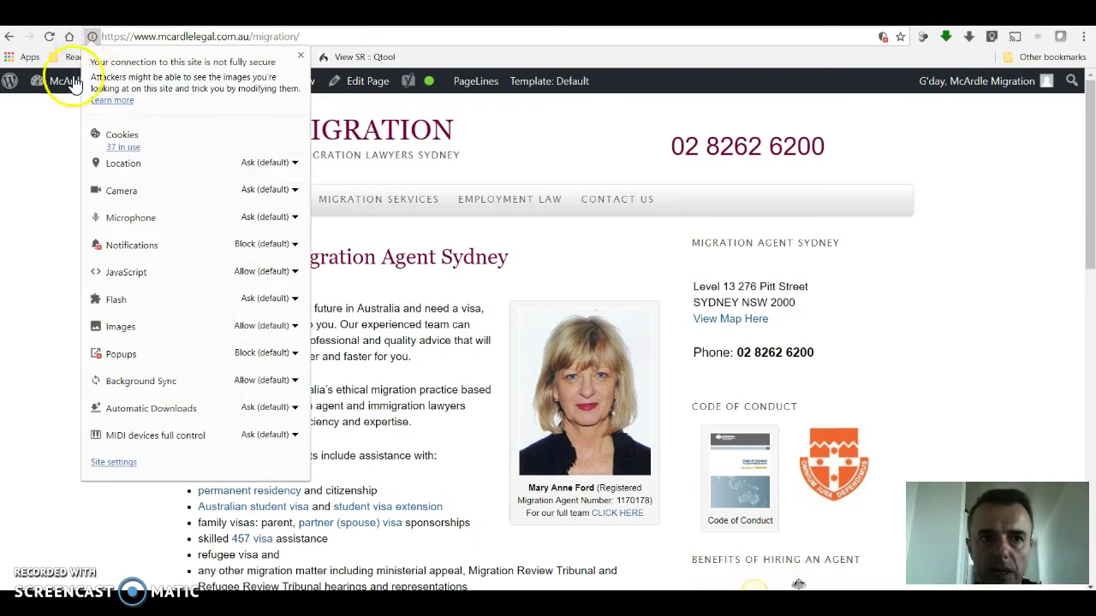